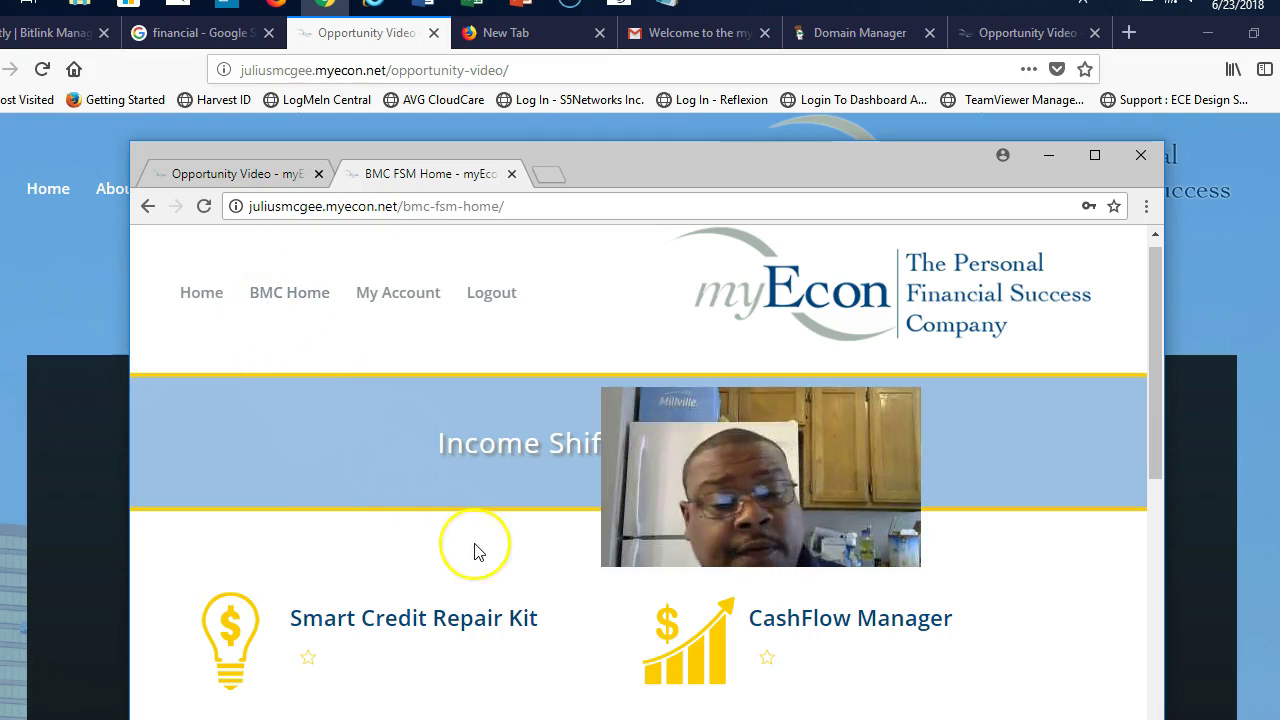
Step: Go to the BMC Home dashboard in the myEcon back office
{"action": "scroll", "coordinate": [474, 551], "scroll_direction": "down", "scroll_amount": 3}
{"action": "scroll", "coordinate": [474, 551], "scroll_direction": "down", "scroll_amount": 1}
{"action": "scroll", "coordinate": [474, 551], "scroll_direction": "up", "scroll_amount": 3}
{"action": "scroll", "coordinate": [474, 551], "scroll_direction": "down", "scroll_amount": 3}
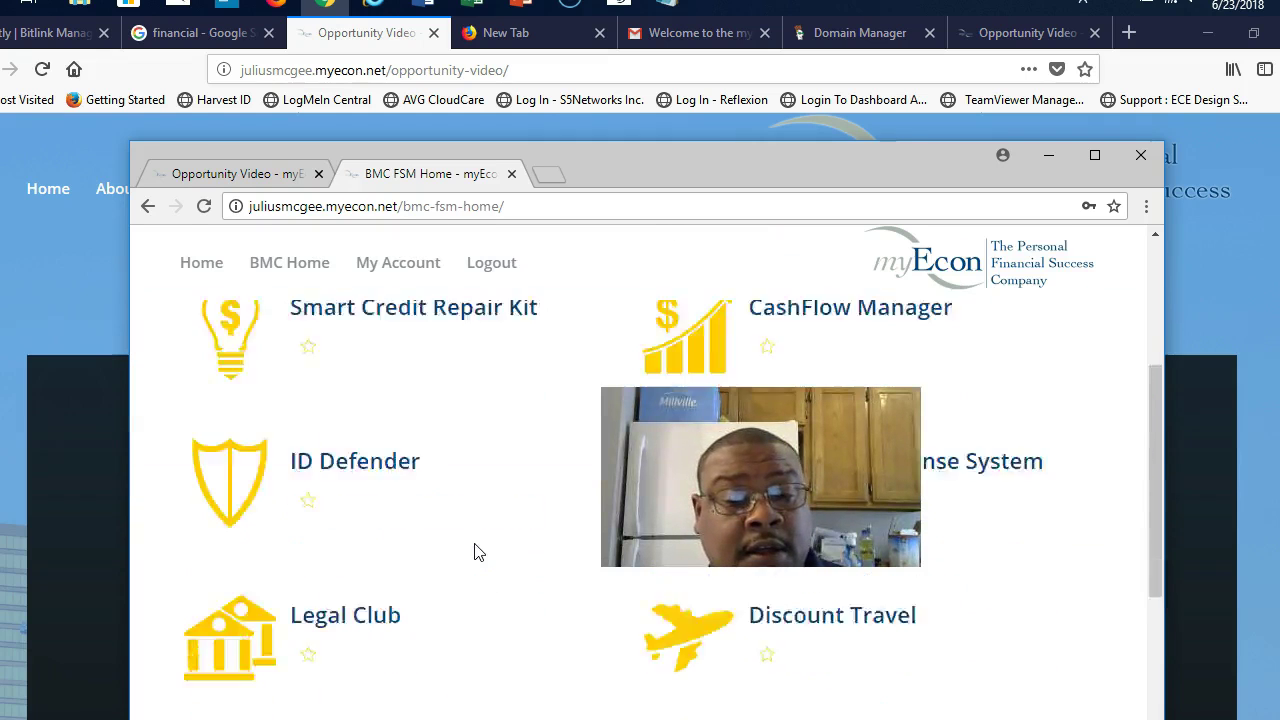
{"action": "scroll", "coordinate": [474, 551], "scroll_direction": "down", "scroll_amount": 2}
{"action": "scroll", "coordinate": [474, 551], "scroll_direction": "up", "scroll_amount": 5}
{"action": "scroll", "coordinate": [474, 551], "scroll_direction": "up", "scroll_amount": 2}
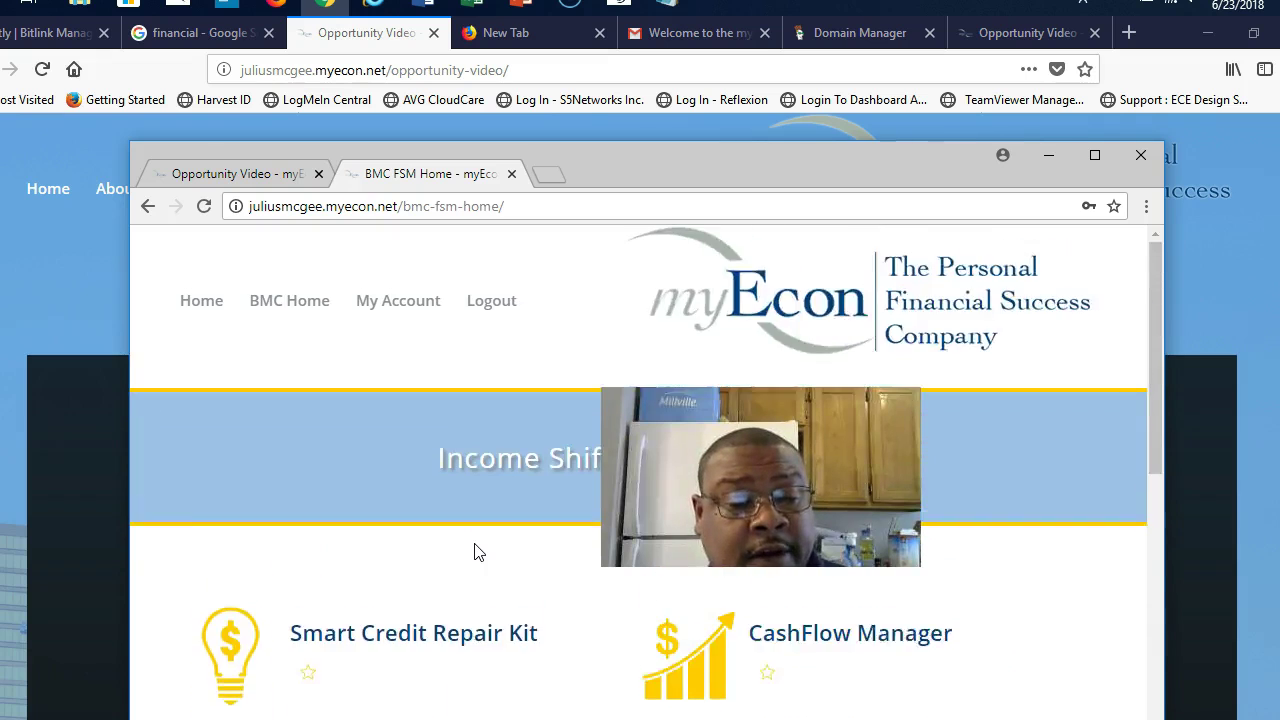
{"action": "scroll", "coordinate": [474, 551], "scroll_direction": "down", "scroll_amount": 3}
{"action": "scroll", "coordinate": [474, 551], "scroll_direction": "up", "scroll_amount": 3}
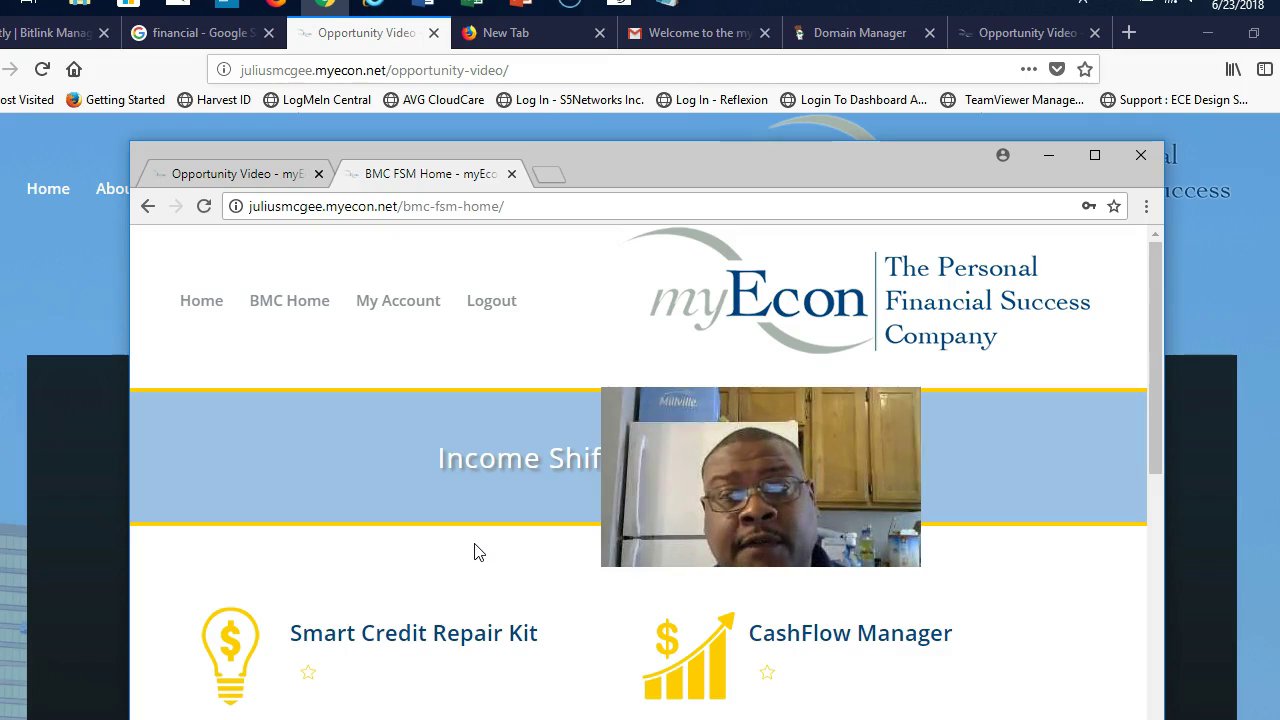
{"action": "left_click", "coordinate": [305, 308]}
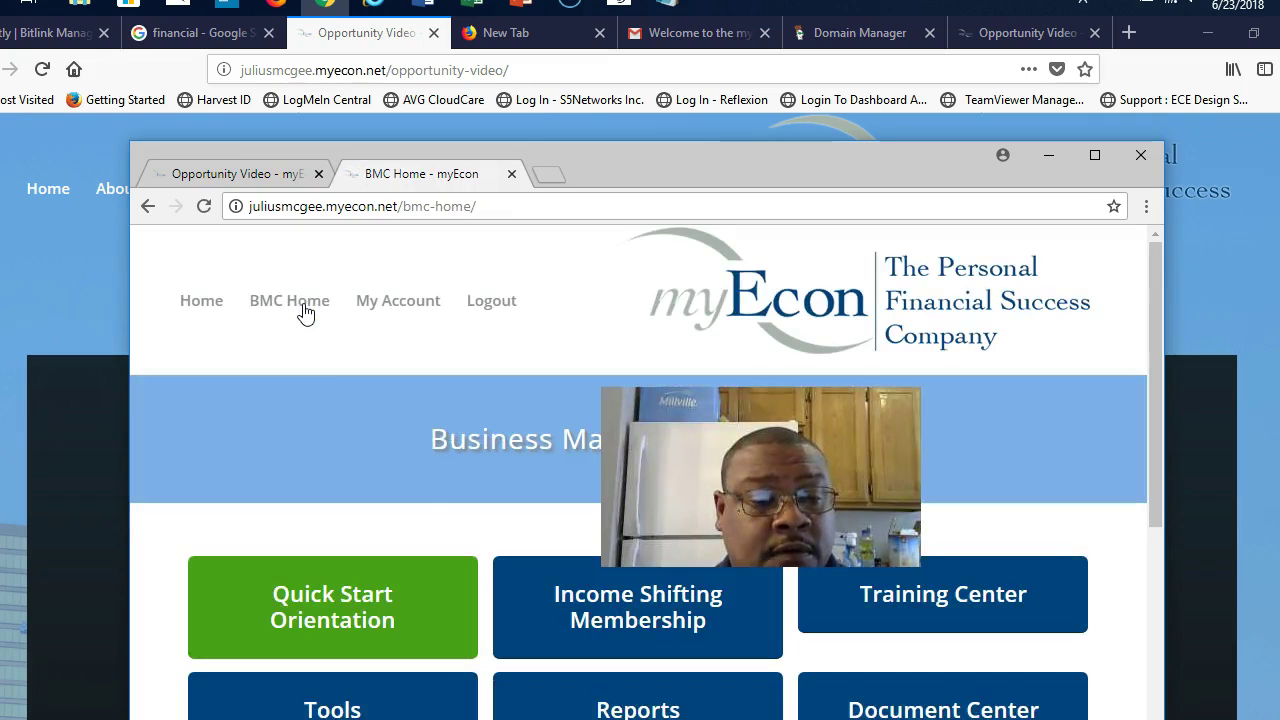
Step: Open the Online Marketing System center from Tools and log in to it
{"action": "scroll", "coordinate": [445, 457], "scroll_direction": "down", "scroll_amount": 2}
{"action": "scroll", "coordinate": [445, 457], "scroll_direction": "down", "scroll_amount": 2}
{"action": "scroll", "coordinate": [445, 457], "scroll_direction": "down", "scroll_amount": 1}
{"action": "scroll", "coordinate": [445, 457], "scroll_direction": "up", "scroll_amount": 1}
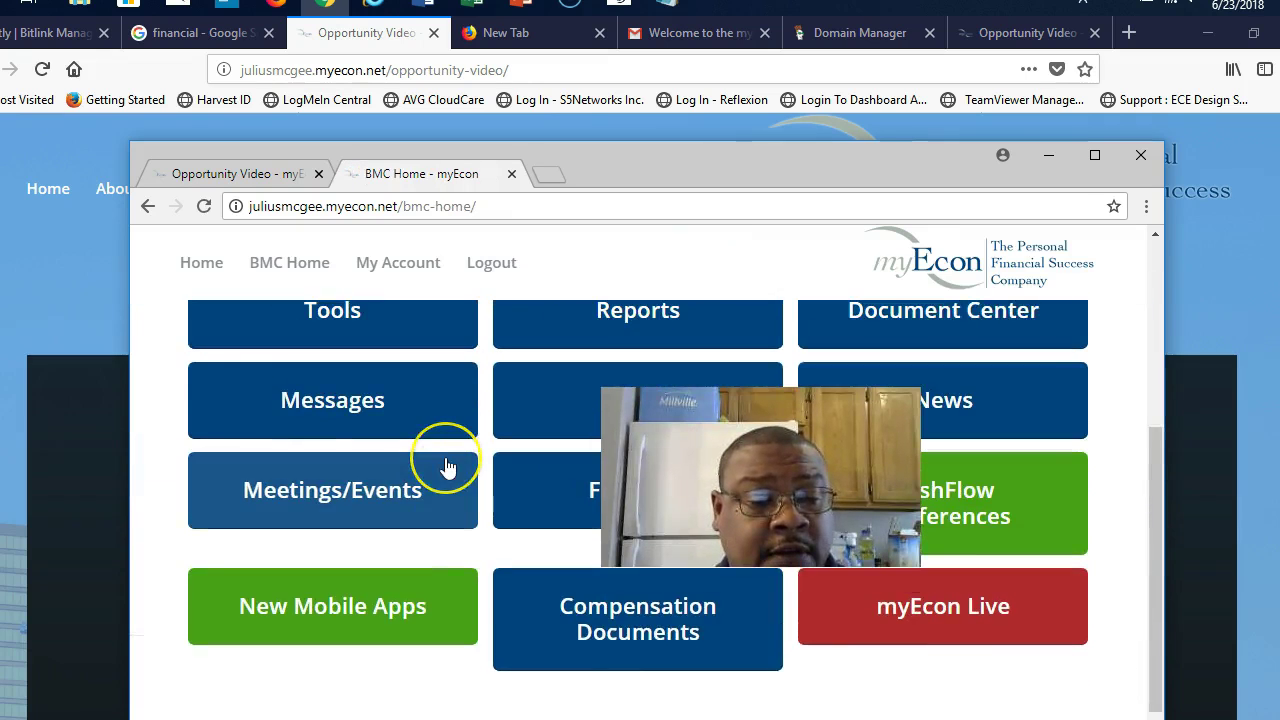
{"action": "scroll", "coordinate": [445, 457], "scroll_direction": "up", "scroll_amount": 1}
{"action": "scroll", "coordinate": [447, 467], "scroll_direction": "down", "scroll_amount": 1}
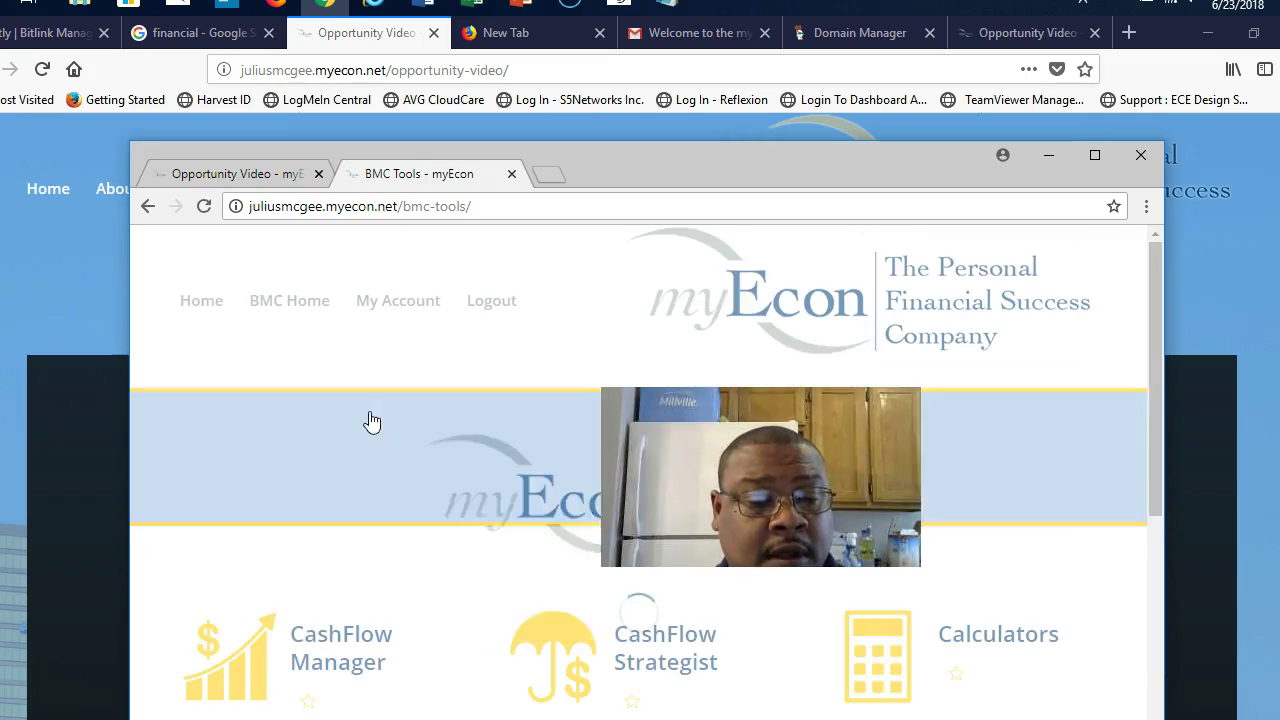
{"action": "scroll", "coordinate": [375, 455], "scroll_direction": "down", "scroll_amount": 3}
{"action": "scroll", "coordinate": [375, 458], "scroll_direction": "down", "scroll_amount": 1}
{"action": "left_click", "coordinate": [367, 484]}
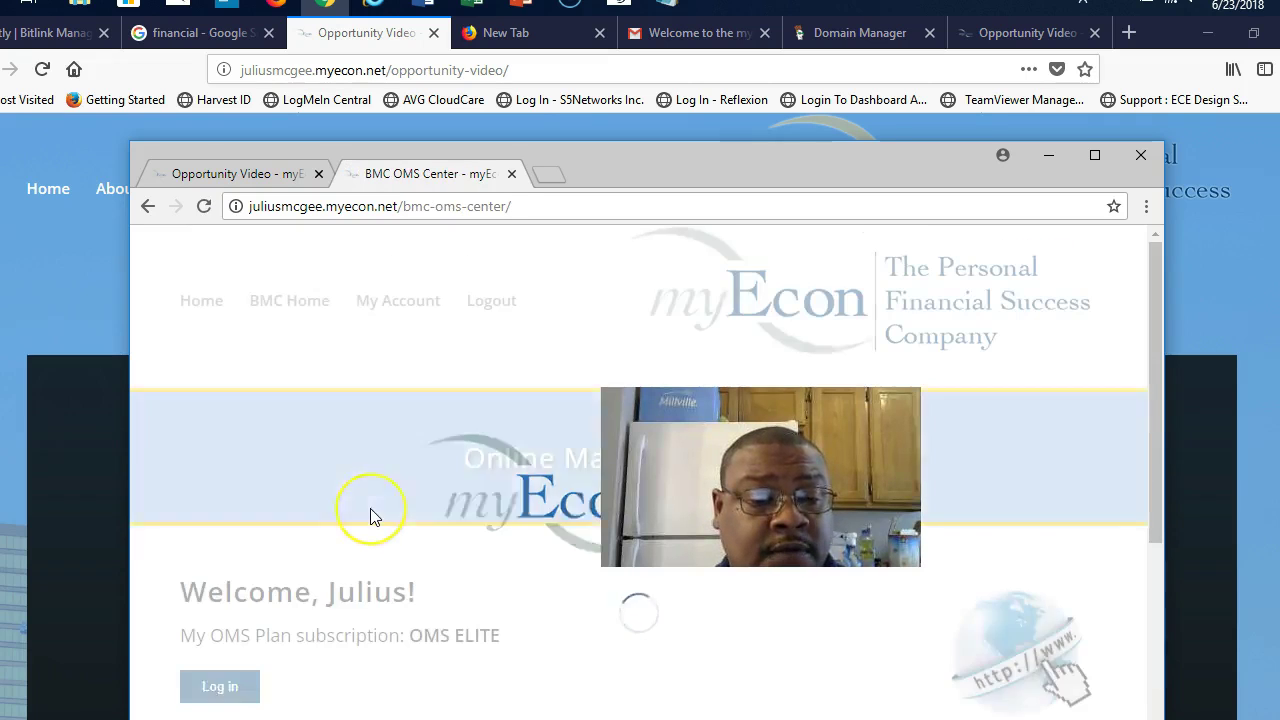
{"action": "scroll", "coordinate": [370, 510], "scroll_direction": "down", "scroll_amount": 4}
{"action": "scroll", "coordinate": [370, 512], "scroll_direction": "up", "scroll_amount": 4}
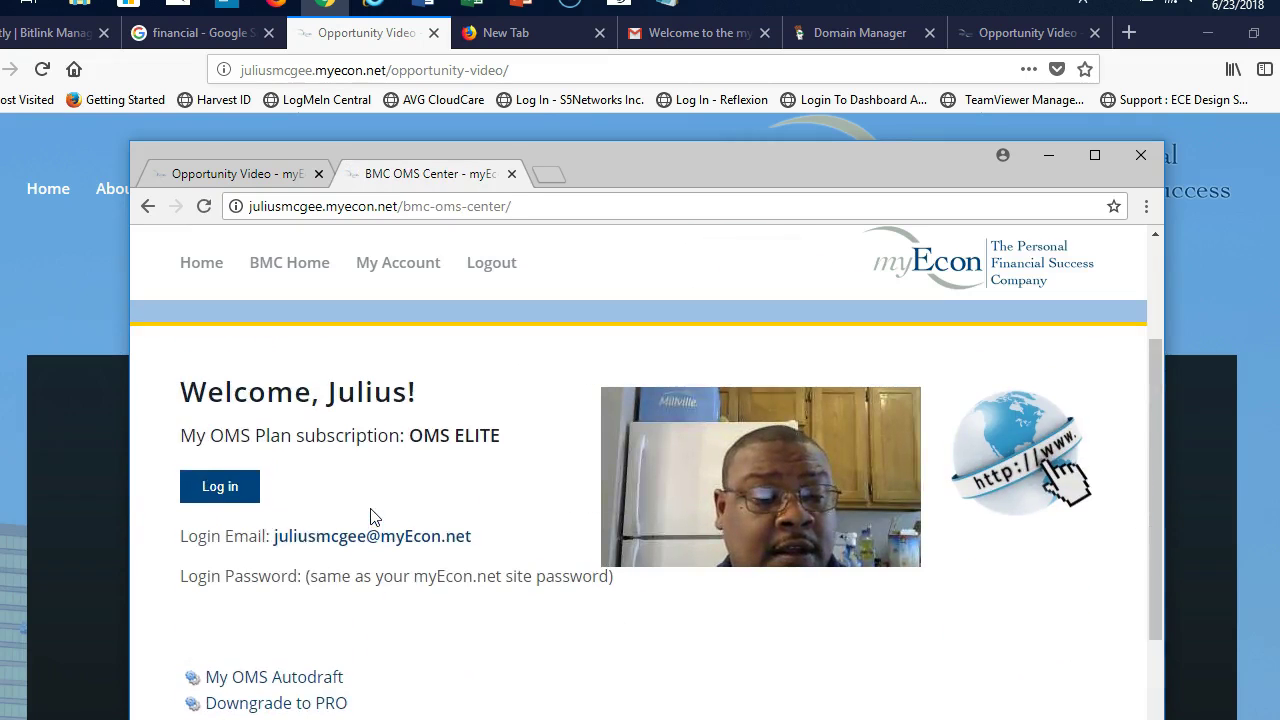
{"action": "left_click", "coordinate": [249, 489]}
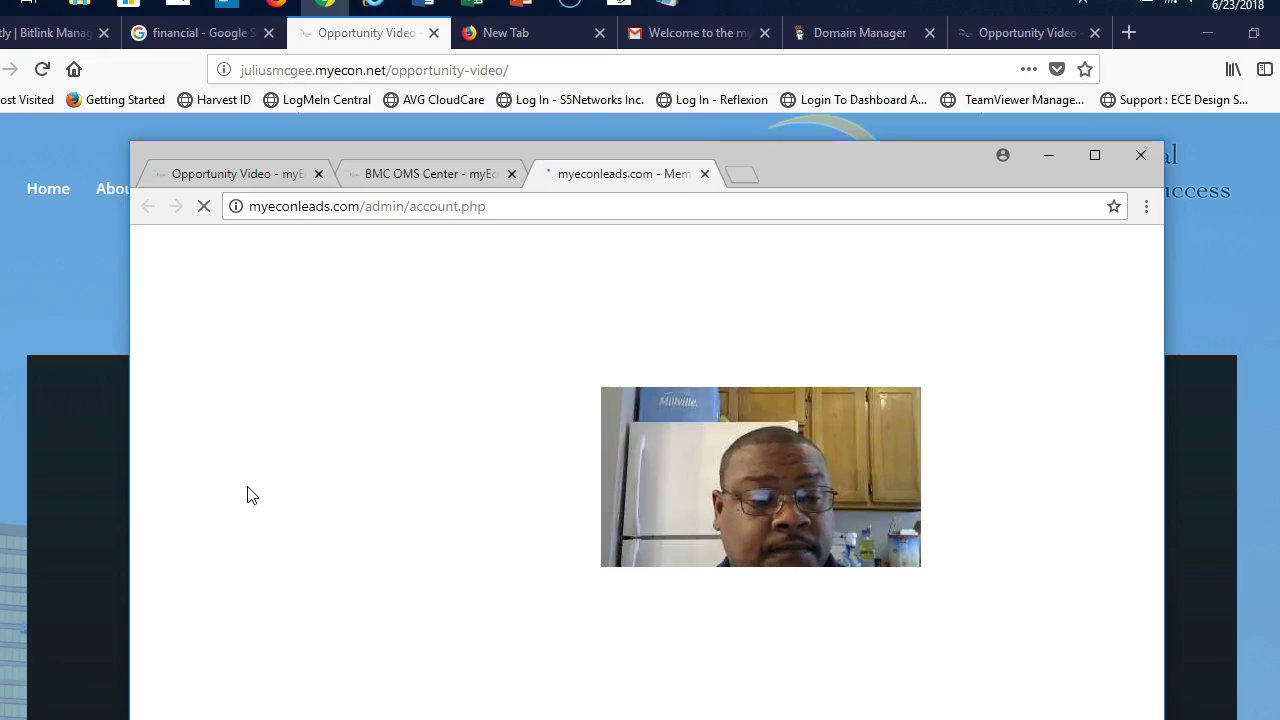
Step: Dismiss the Welcome message and shift the browser window slightly up and left
{"action": "scroll", "coordinate": [428, 491], "scroll_direction": "down", "scroll_amount": 1}
{"action": "scroll", "coordinate": [430, 488], "scroll_direction": "down", "scroll_amount": 3}
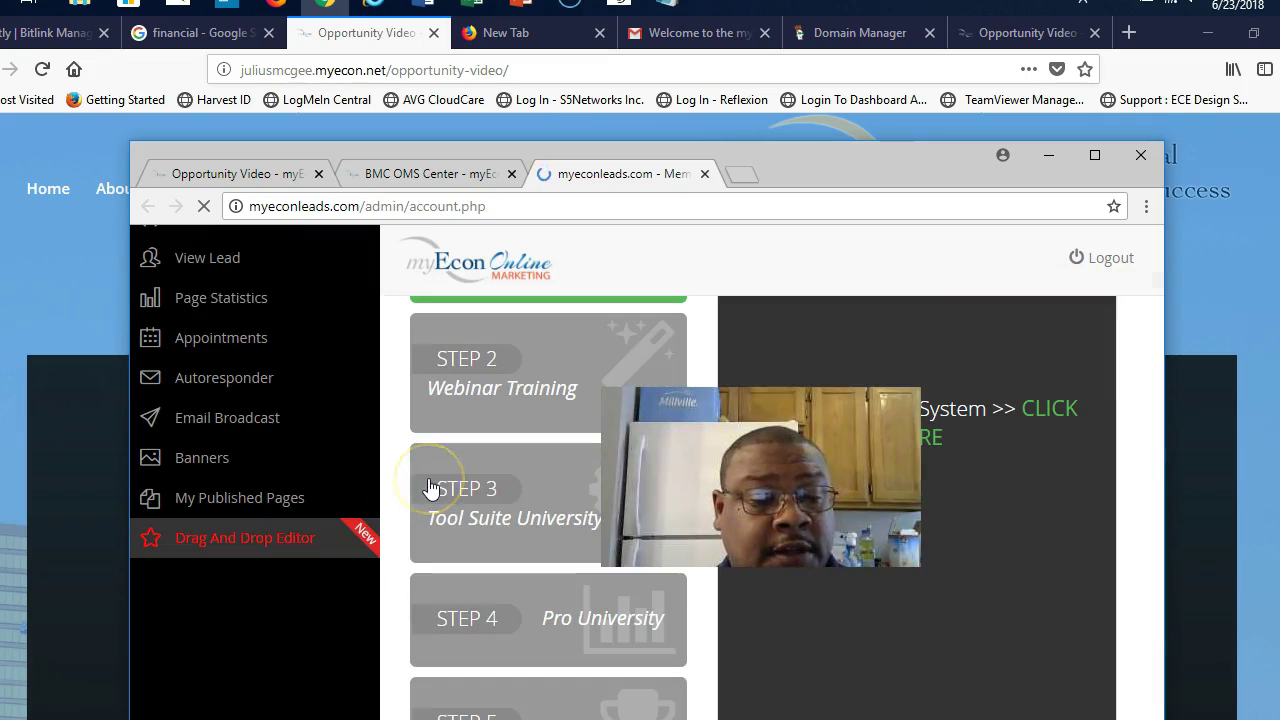
{"action": "scroll", "coordinate": [430, 488], "scroll_direction": "down", "scroll_amount": 1}
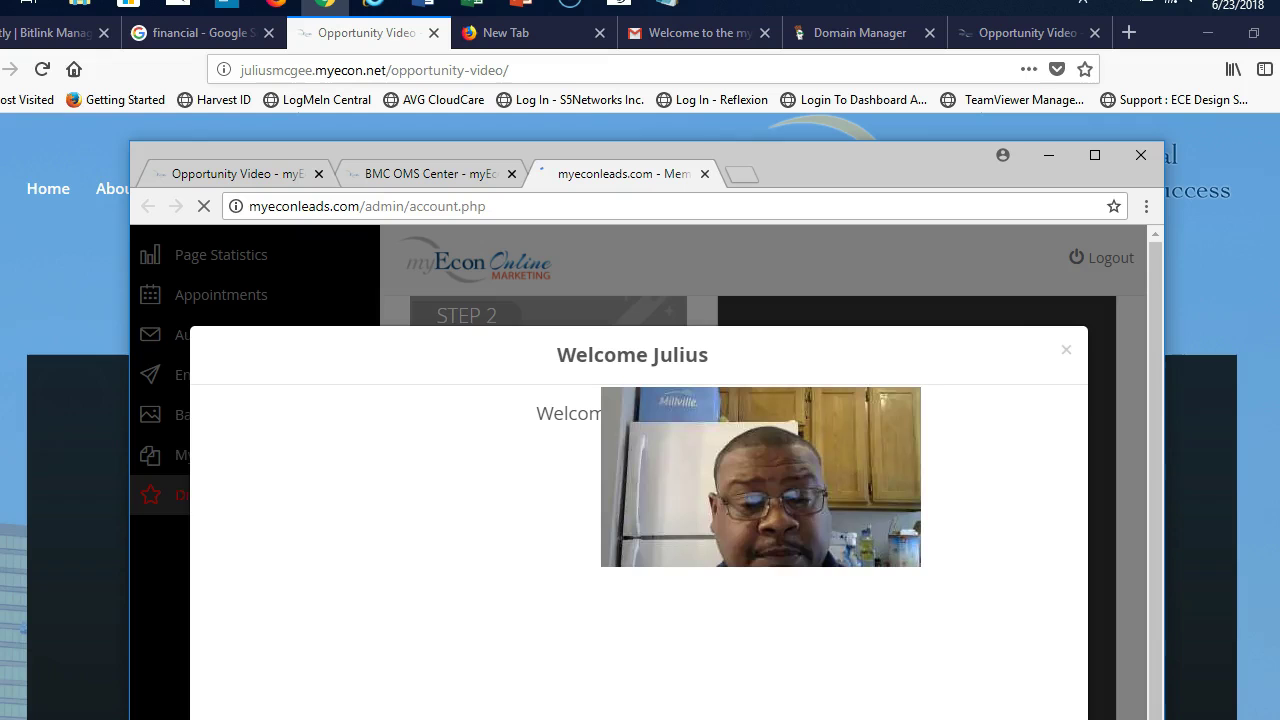
{"action": "left_click", "coordinate": [1065, 351]}
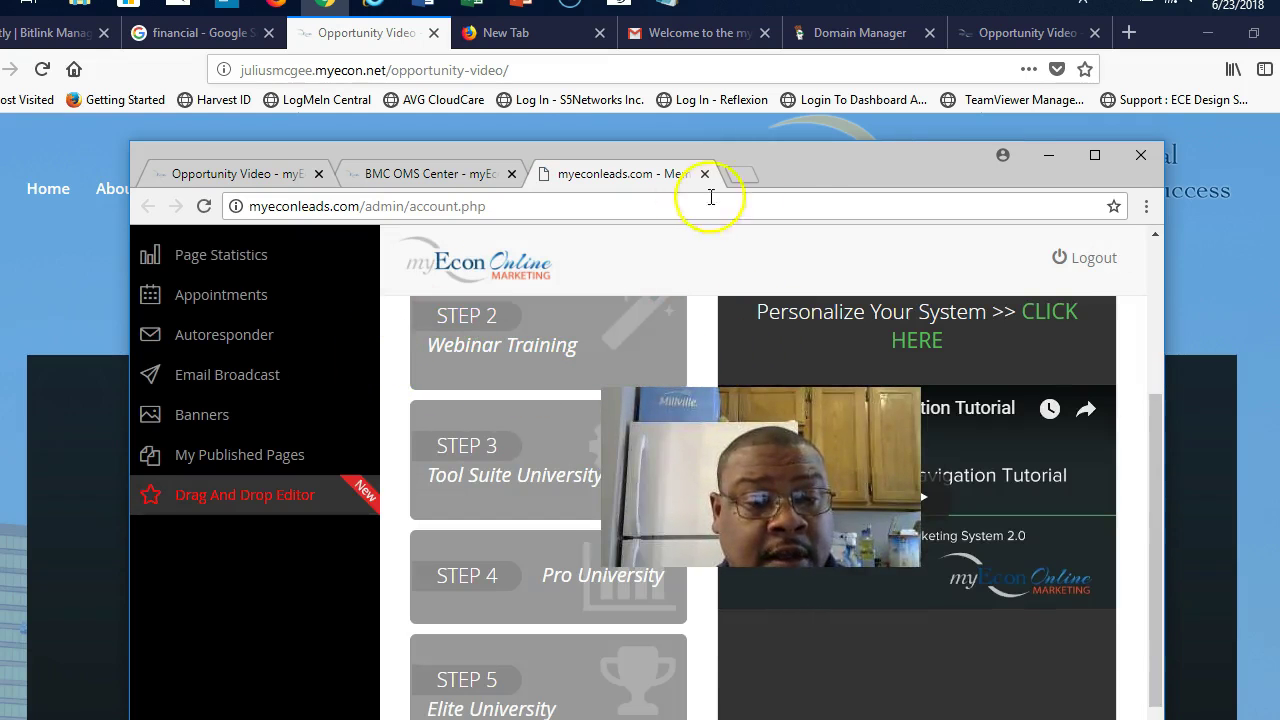
{"action": "left_click_drag", "start_coordinate": [792, 177], "coordinate": [777, 148]}
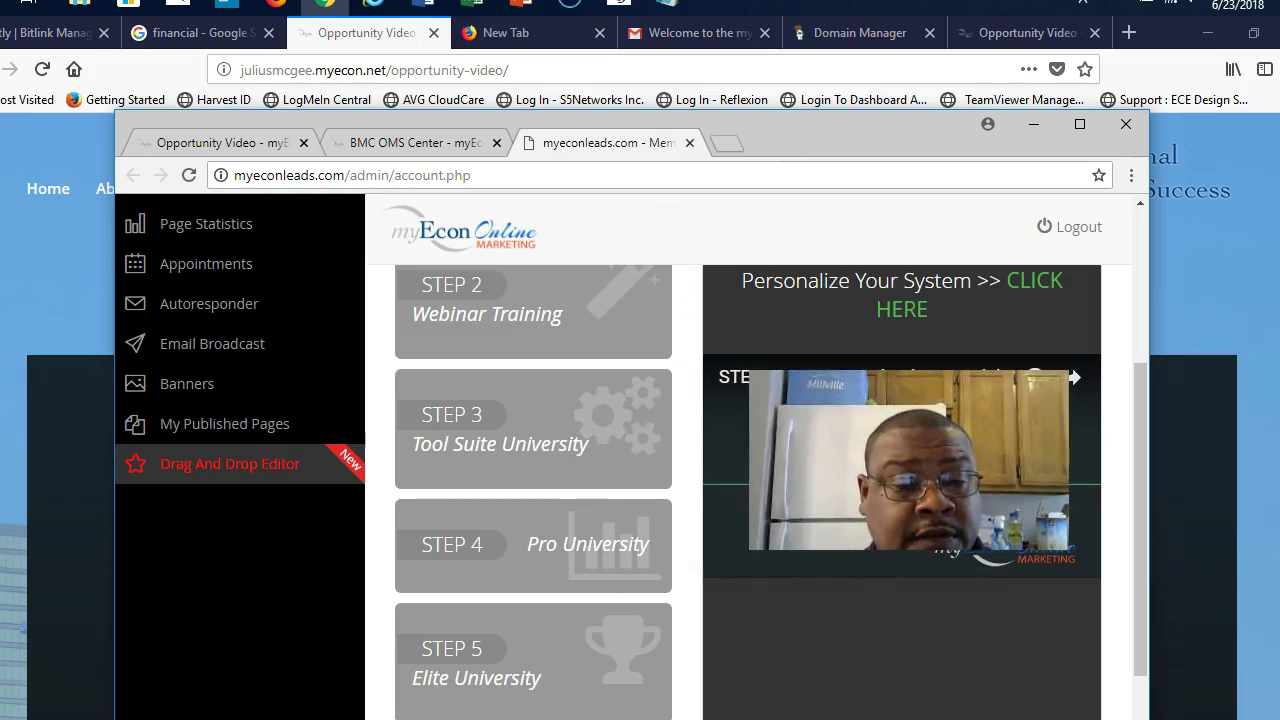
{"action": "scroll", "coordinate": [433, 453], "scroll_direction": "up", "scroll_amount": 2}
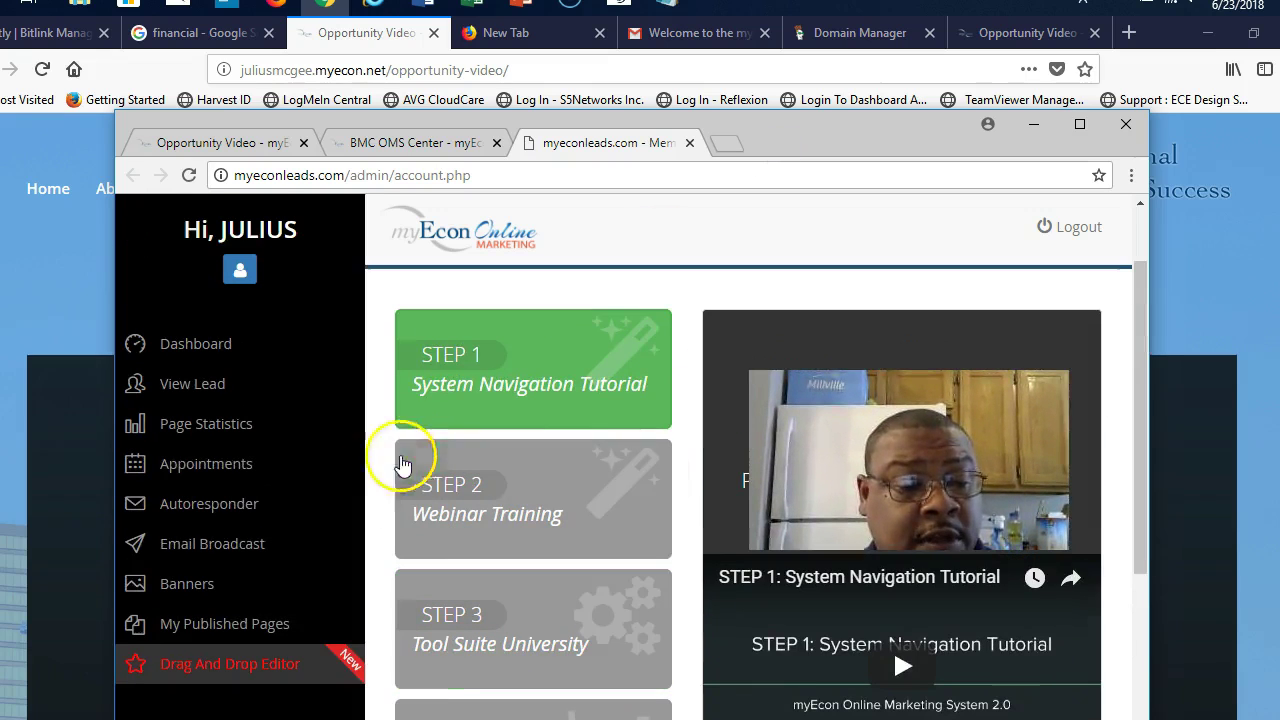
Step: Open My Published Pages and view the published landing pages
{"action": "left_click", "coordinate": [239, 622]}
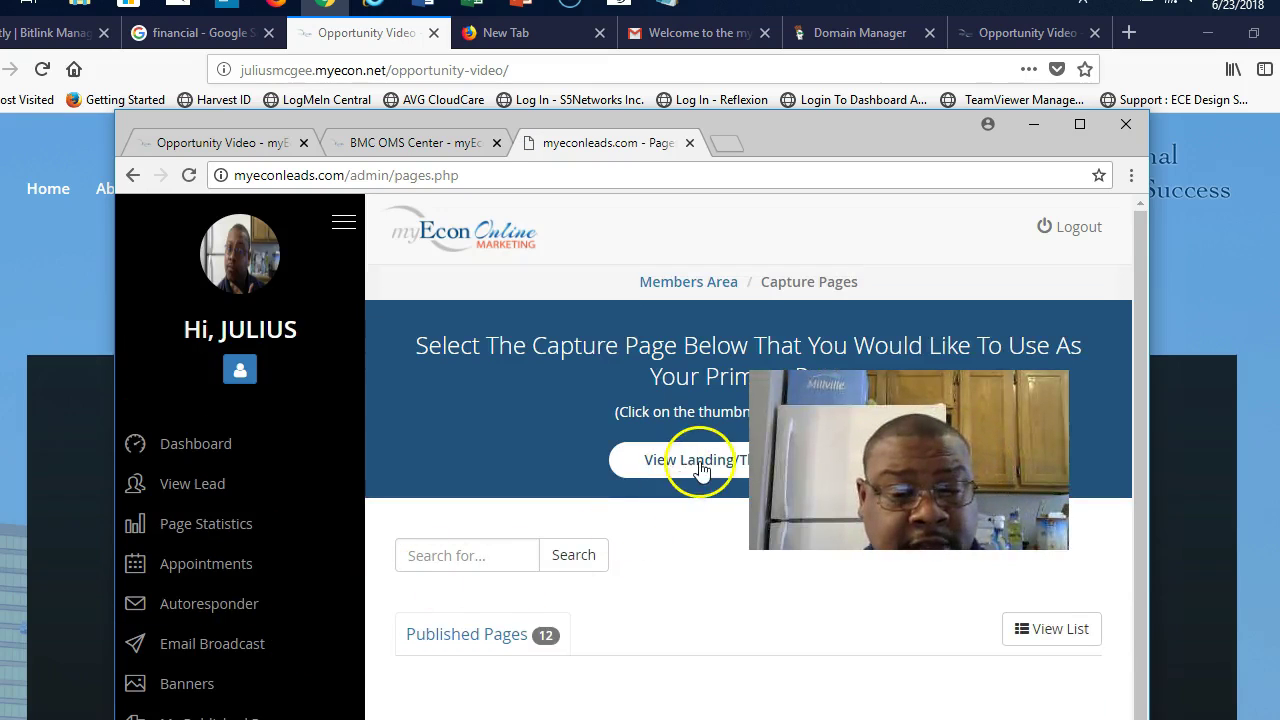
{"action": "left_click", "coordinate": [706, 464]}
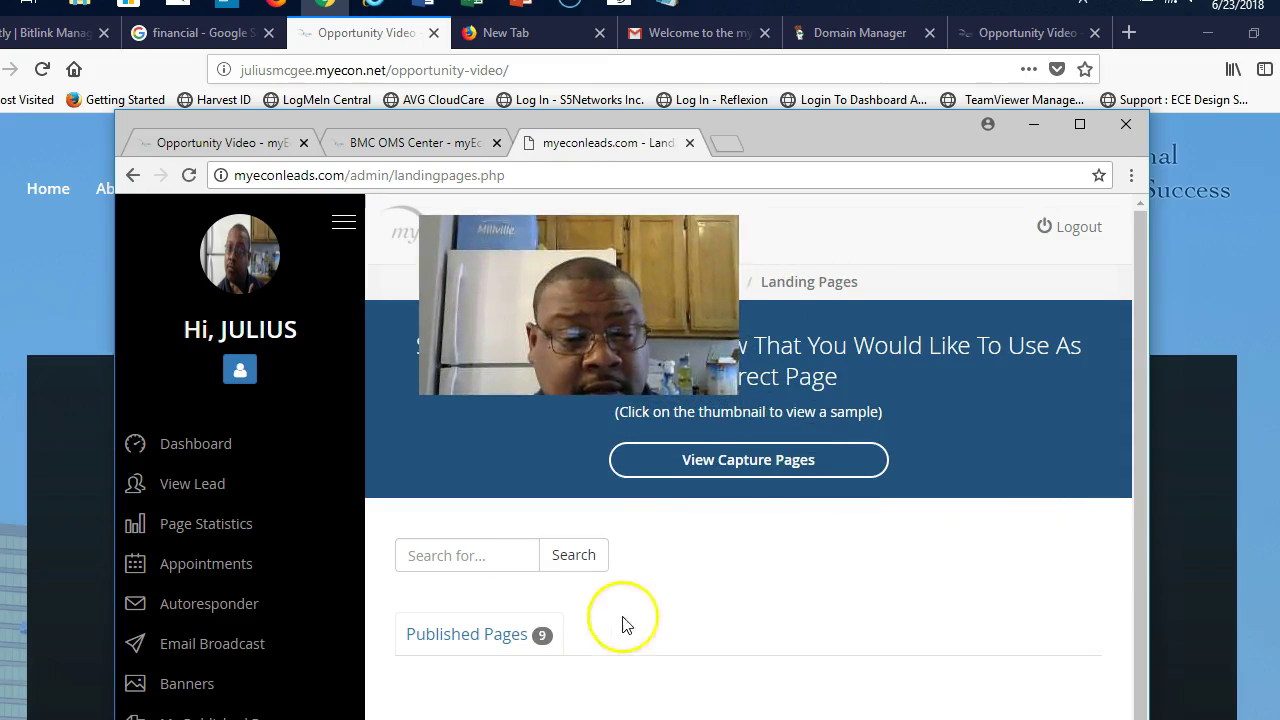
{"action": "scroll", "coordinate": [643, 613], "scroll_direction": "down", "scroll_amount": 1}
{"action": "scroll", "coordinate": [700, 560], "scroll_direction": "up", "scroll_amount": 1}
Step: Switch to the published capture pages and browse through their thumbnails
{"action": "left_click", "coordinate": [771, 457]}
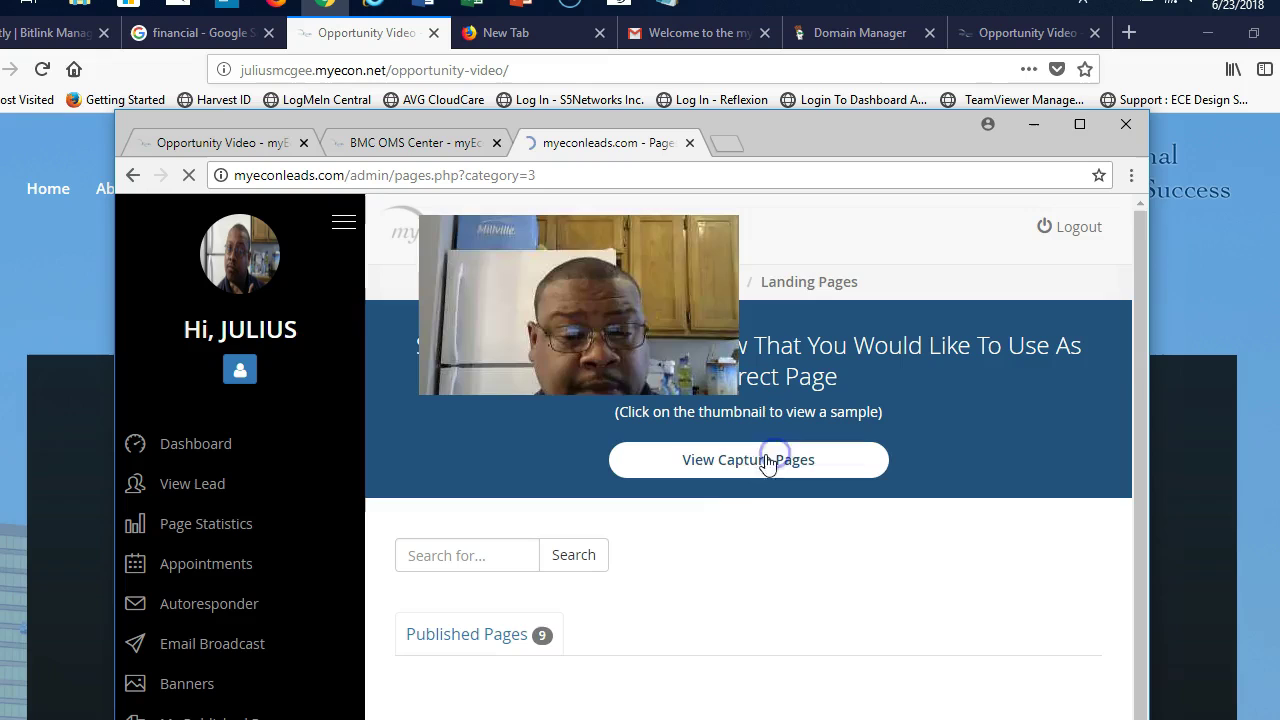
{"action": "scroll", "coordinate": [723, 551], "scroll_direction": "down", "scroll_amount": 1}
{"action": "scroll", "coordinate": [720, 552], "scroll_direction": "down", "scroll_amount": 2}
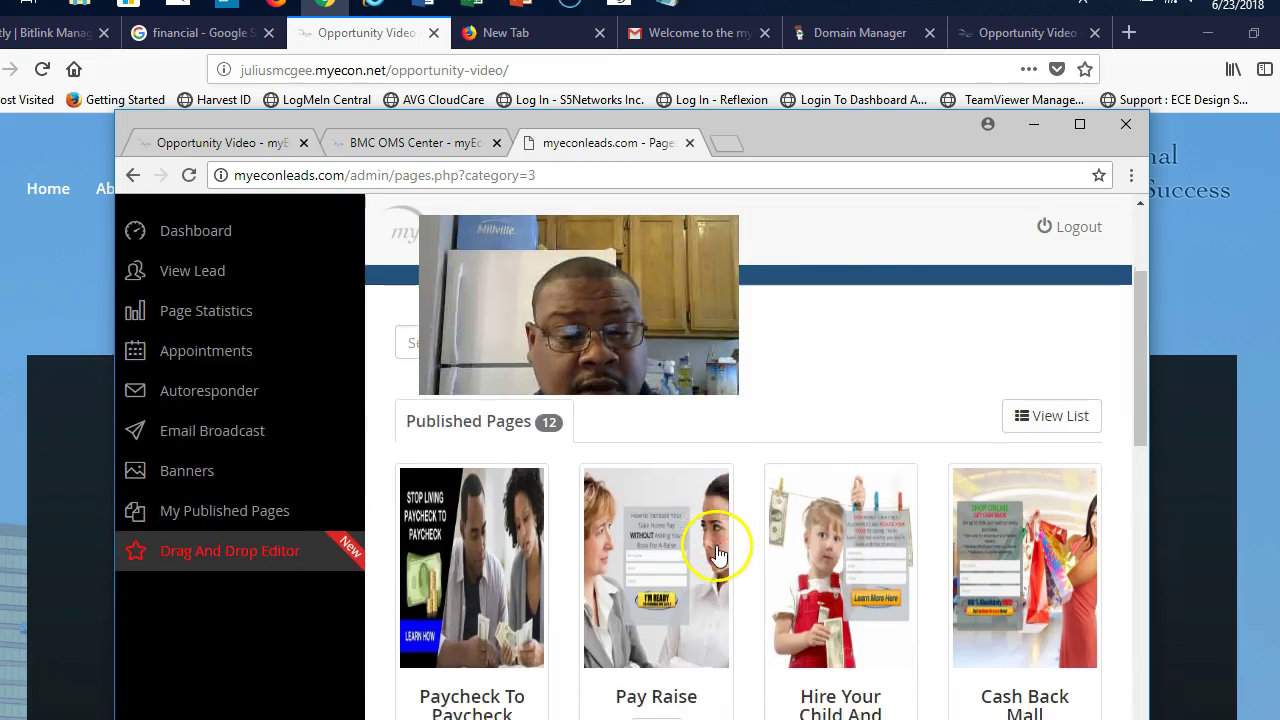
{"action": "scroll", "coordinate": [717, 553], "scroll_direction": "down", "scroll_amount": 2}
{"action": "scroll", "coordinate": [703, 571], "scroll_direction": "down", "scroll_amount": 1}
{"action": "scroll", "coordinate": [703, 572], "scroll_direction": "down", "scroll_amount": 1}
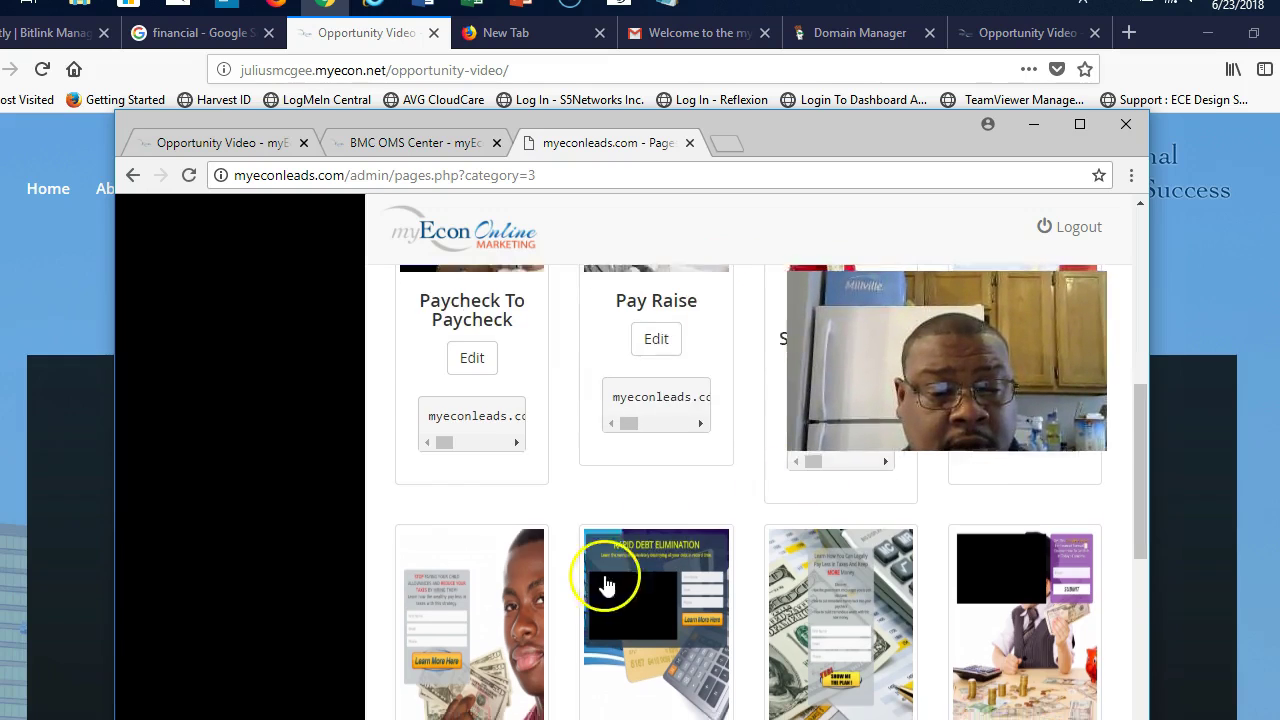
{"action": "scroll", "coordinate": [605, 585], "scroll_direction": "down", "scroll_amount": 2}
{"action": "scroll", "coordinate": [510, 652], "scroll_direction": "down", "scroll_amount": 1}
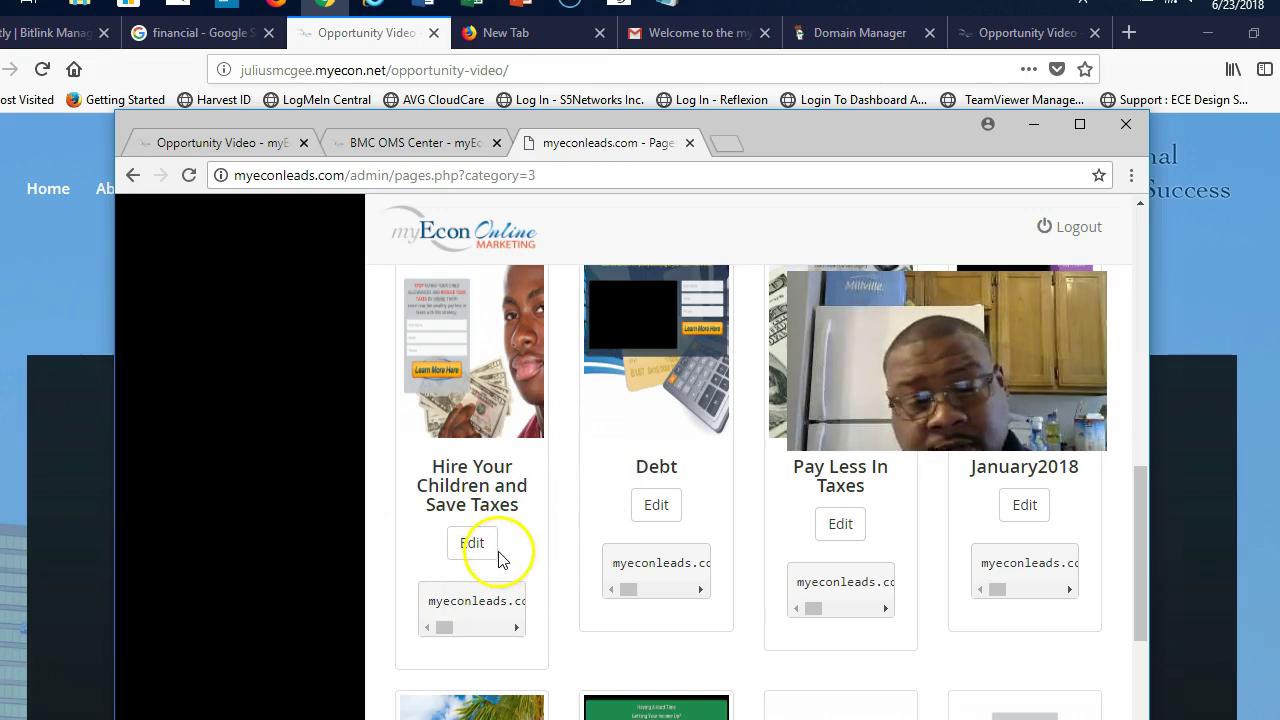
{"action": "scroll", "coordinate": [520, 523], "scroll_direction": "down", "scroll_amount": 5}
{"action": "scroll", "coordinate": [525, 526], "scroll_direction": "up", "scroll_amount": 1}
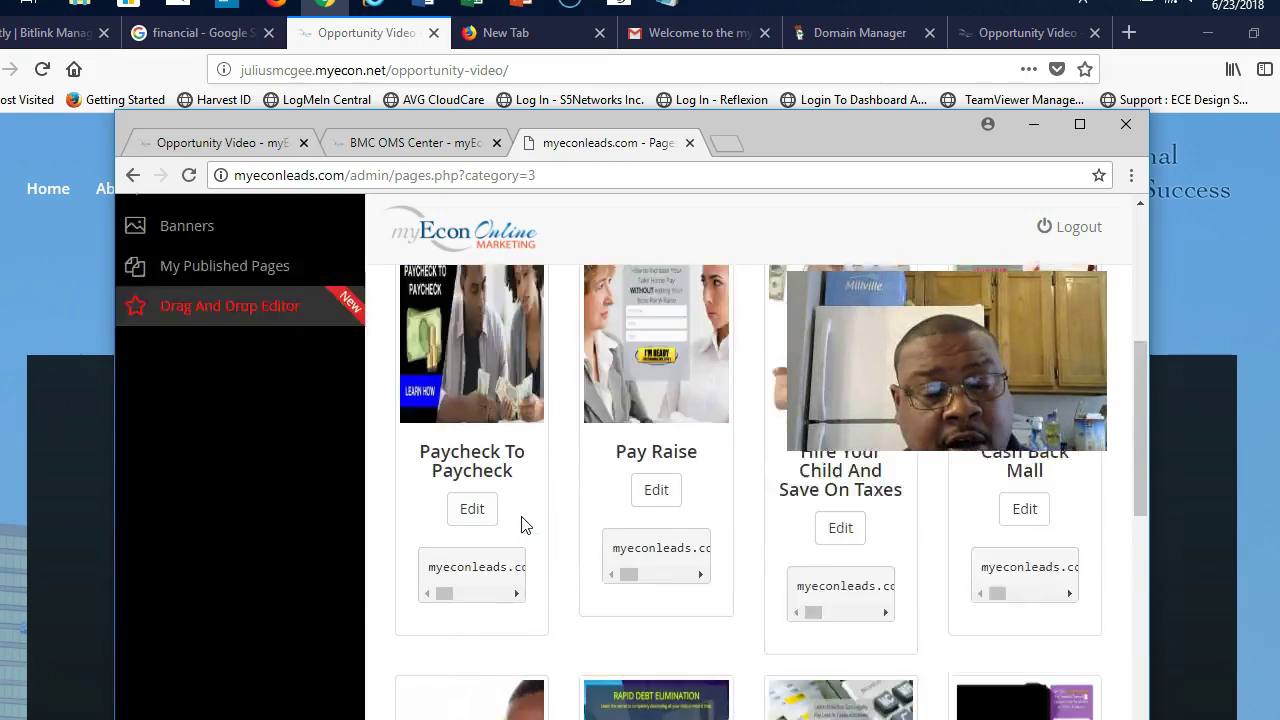
{"action": "scroll", "coordinate": [526, 524], "scroll_direction": "up", "scroll_amount": 4}
{"action": "scroll", "coordinate": [523, 523], "scroll_direction": "down", "scroll_amount": 2}
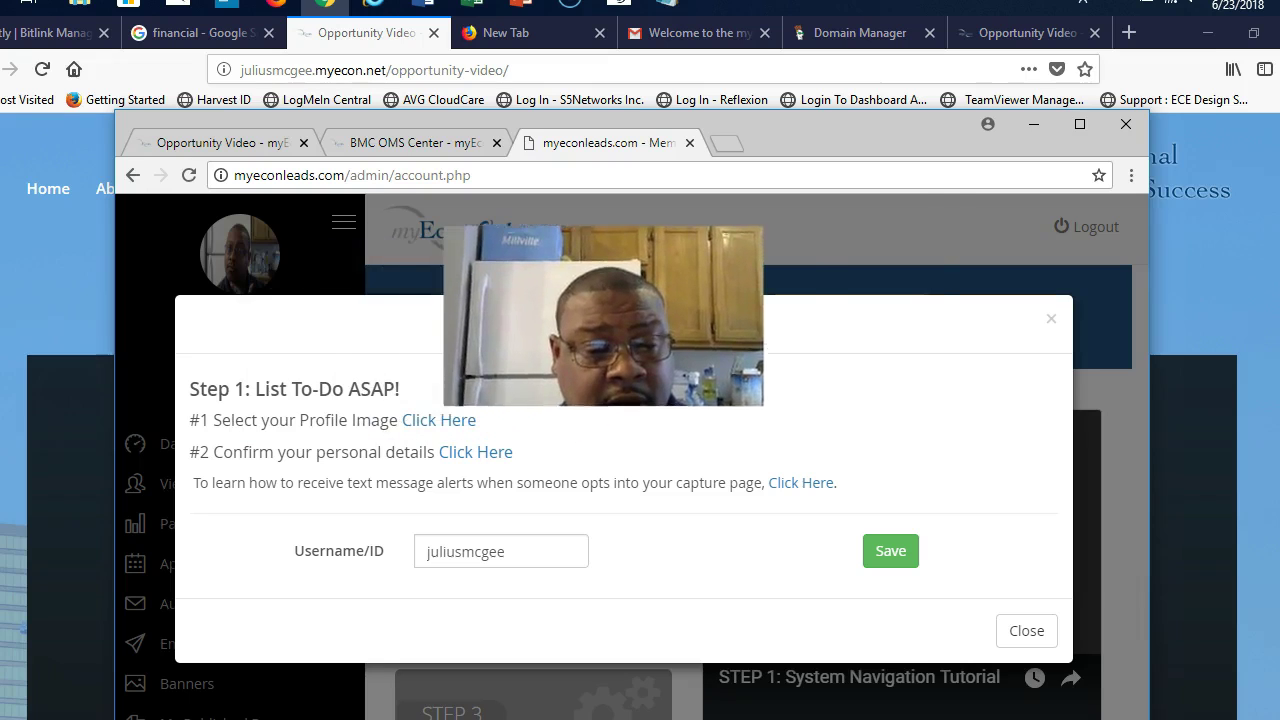
Step: Look at the profile image settings page, then return to the members dashboard
{"action": "left_click", "coordinate": [440, 423]}
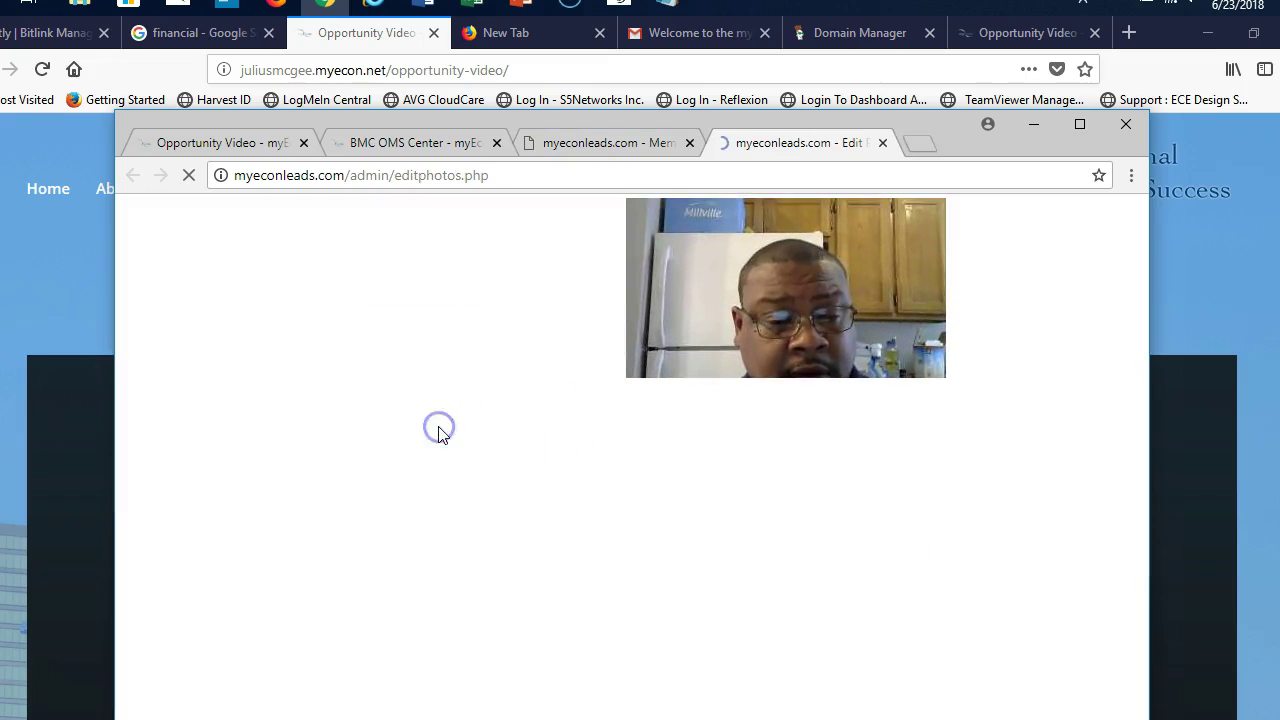
{"action": "scroll", "coordinate": [674, 538], "scroll_direction": "down", "scroll_amount": 3}
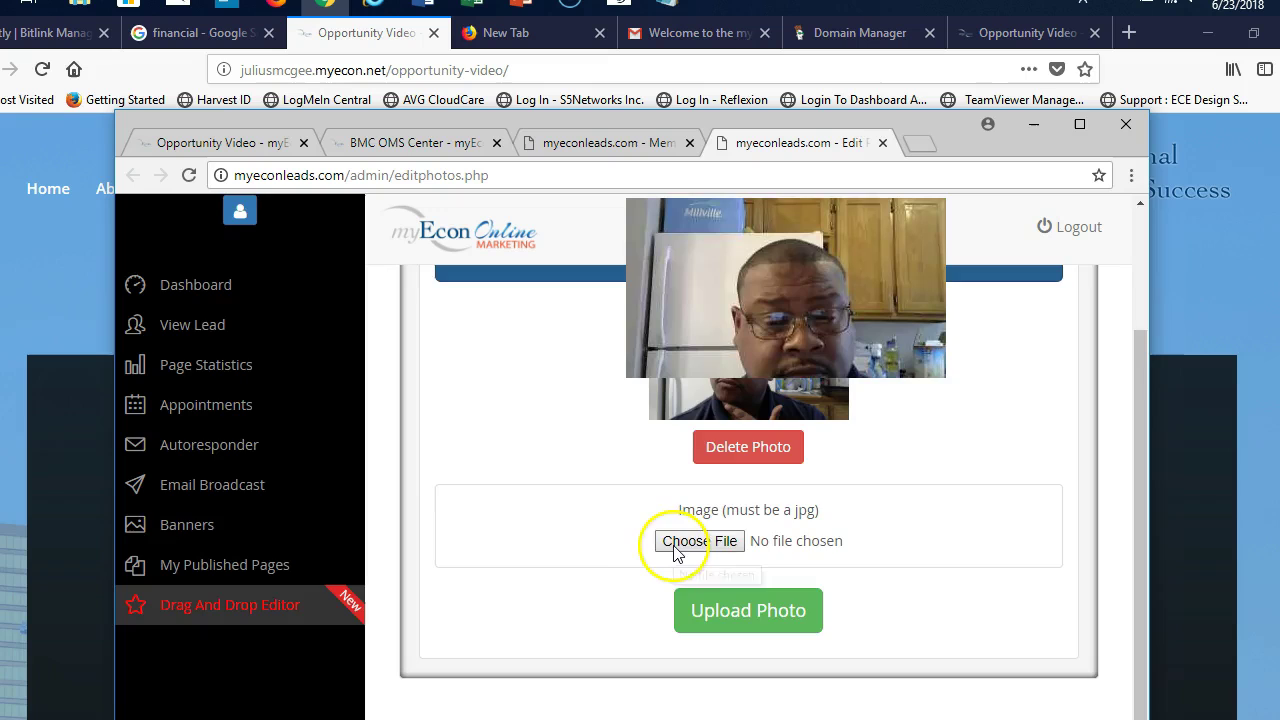
{"action": "scroll", "coordinate": [623, 566], "scroll_direction": "up", "scroll_amount": 1}
{"action": "scroll", "coordinate": [623, 566], "scroll_direction": "down", "scroll_amount": 1}
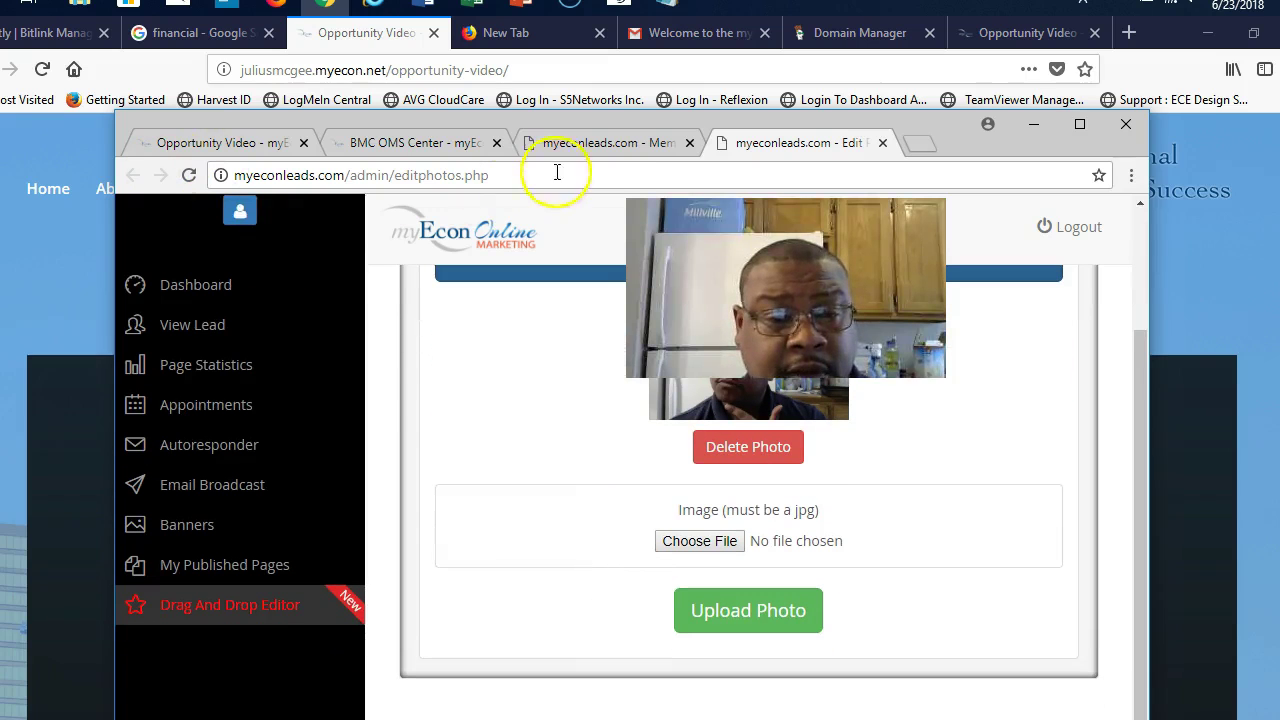
{"action": "left_click", "coordinate": [605, 142]}
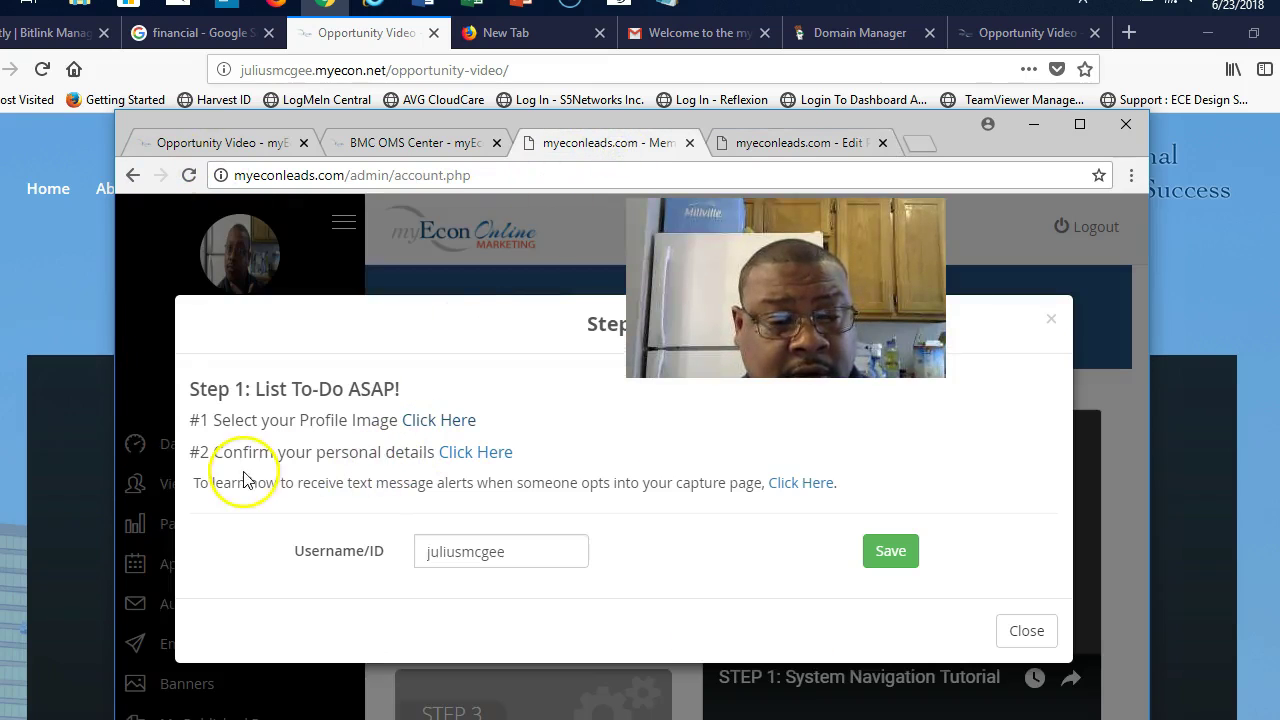
Step: Review the personal details form, then open and close the profile photo page
{"action": "left_click", "coordinate": [482, 455]}
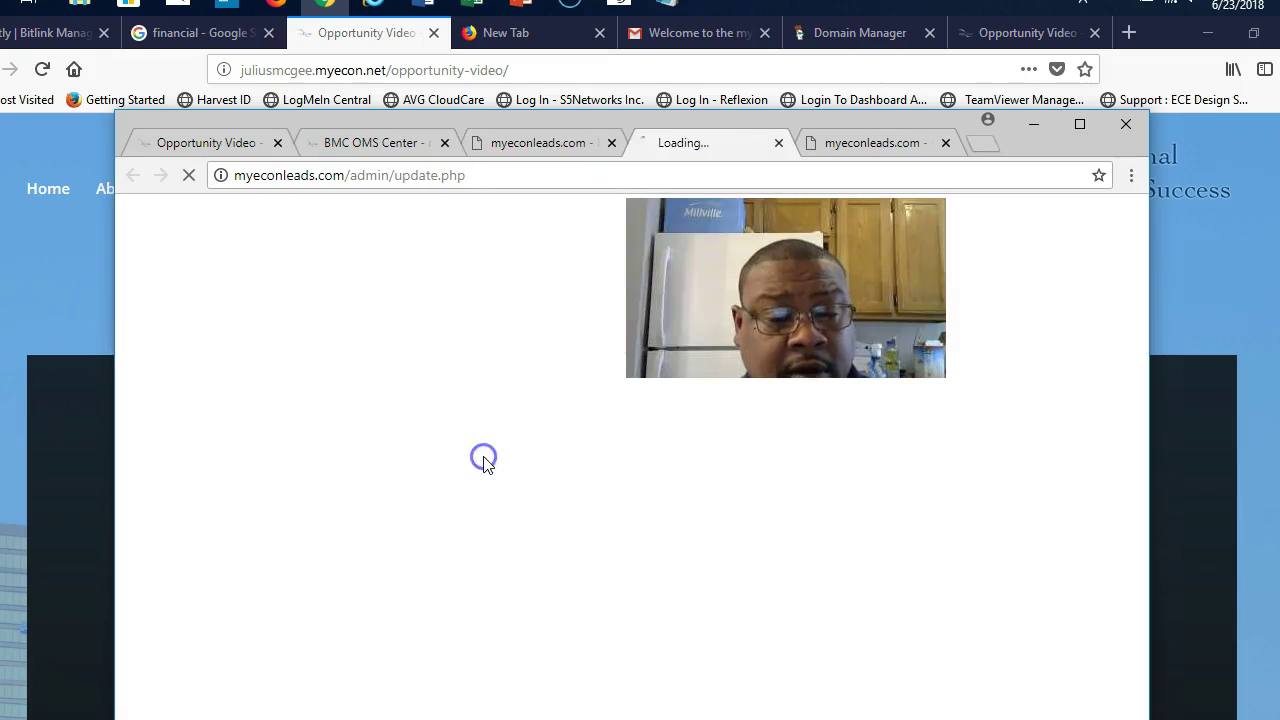
{"action": "scroll", "coordinate": [483, 464], "scroll_direction": "down", "scroll_amount": 3}
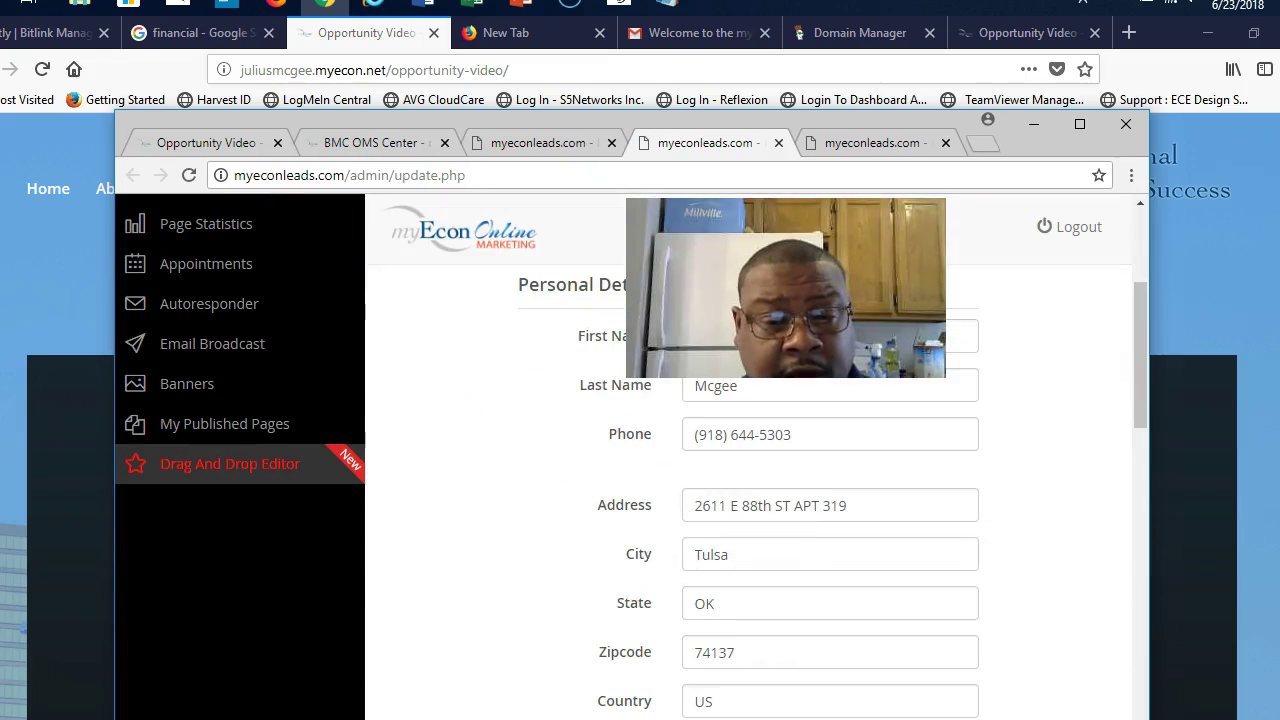
{"action": "scroll", "coordinate": [481, 523], "scroll_direction": "down", "scroll_amount": 8}
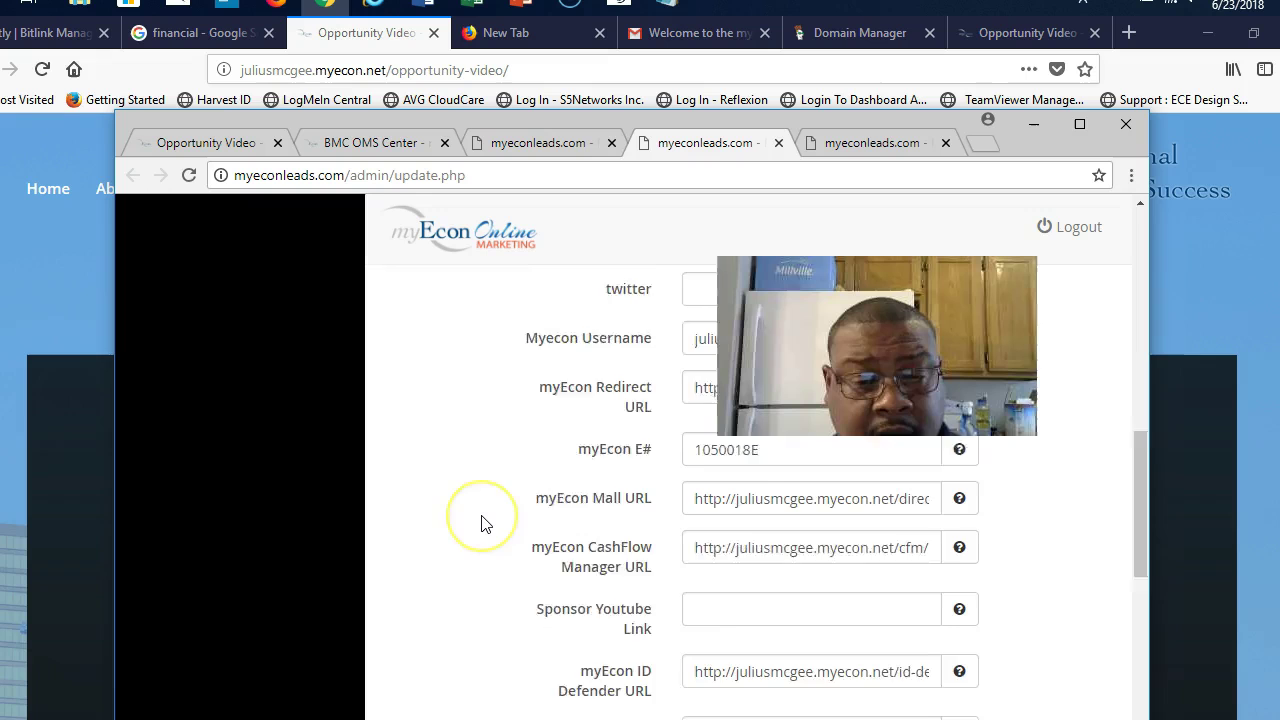
{"action": "scroll", "coordinate": [481, 523], "scroll_direction": "down", "scroll_amount": 2}
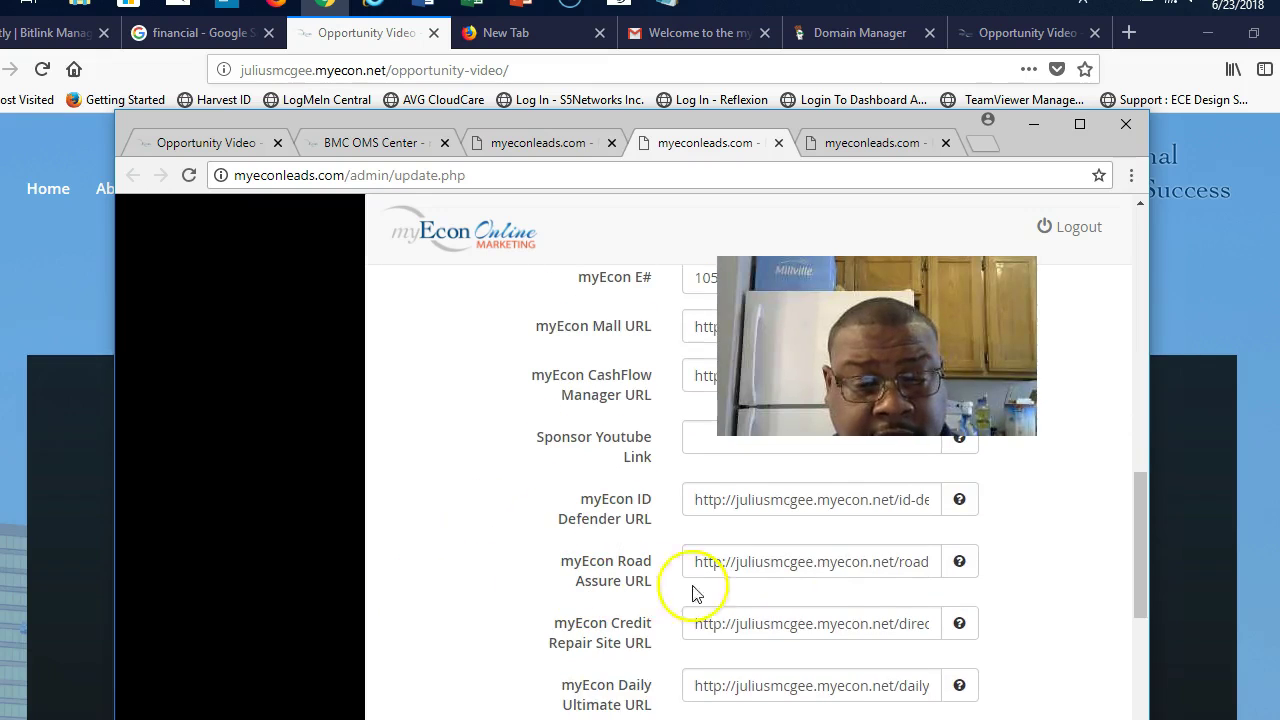
{"action": "scroll", "coordinate": [699, 651], "scroll_direction": "up", "scroll_amount": 4}
{"action": "scroll", "coordinate": [697, 652], "scroll_direction": "up", "scroll_amount": 4}
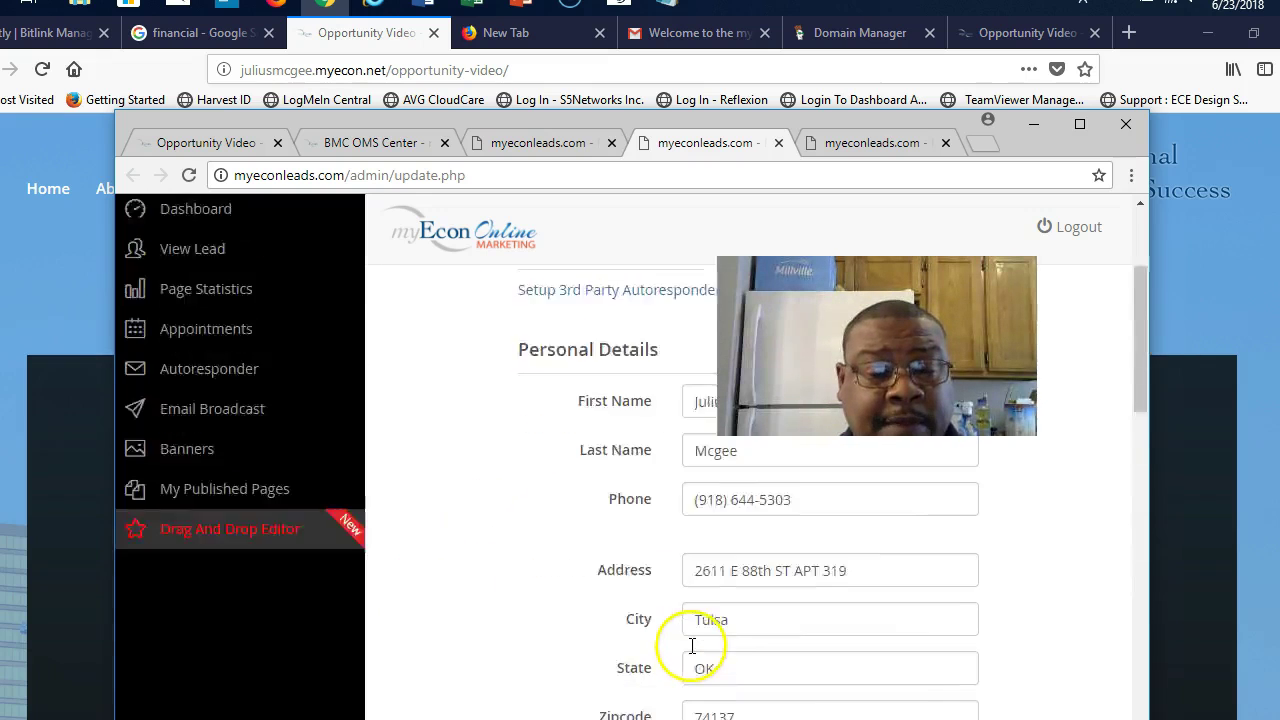
{"action": "scroll", "coordinate": [689, 646], "scroll_direction": "up", "scroll_amount": 2}
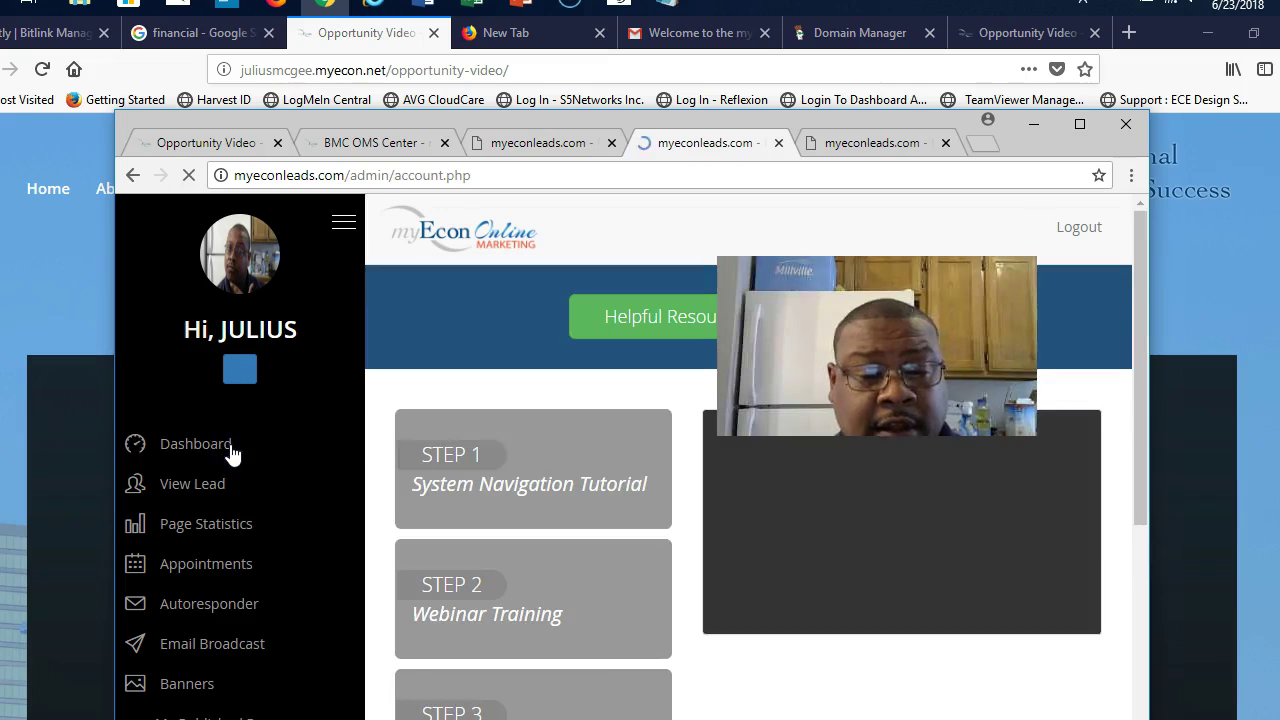
{"action": "scroll", "coordinate": [403, 505], "scroll_direction": "down", "scroll_amount": 1}
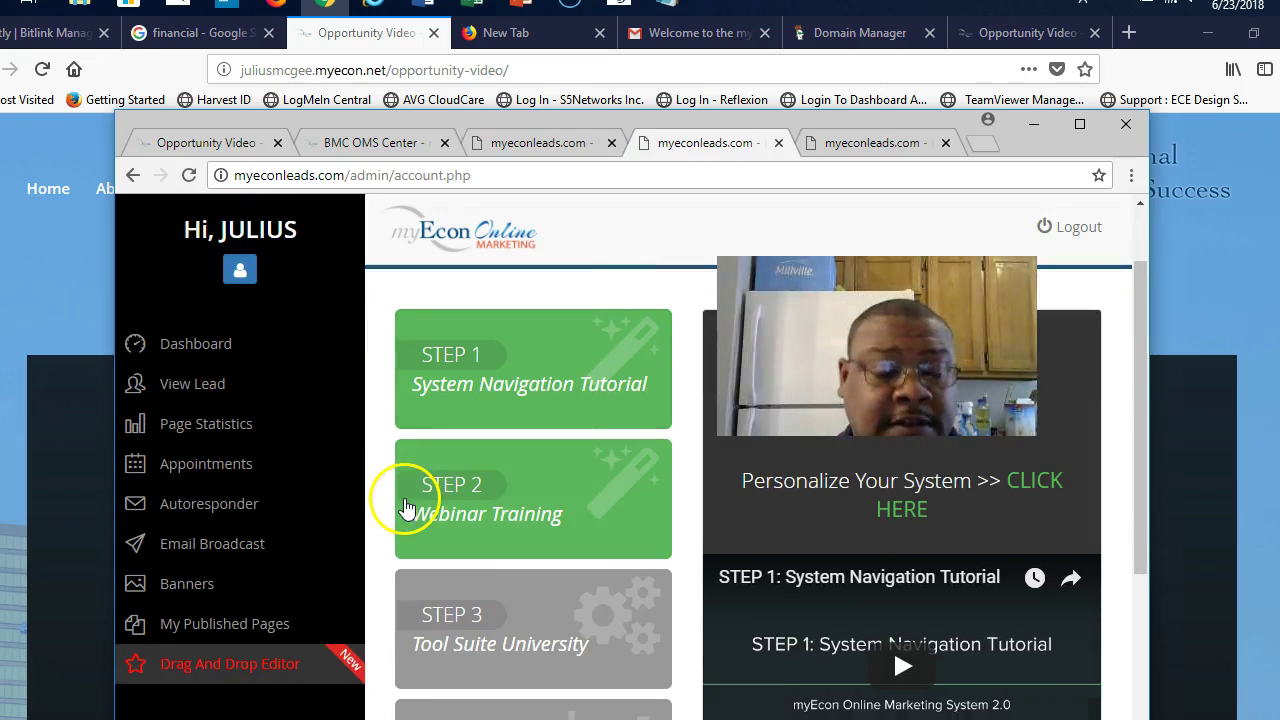
{"action": "left_click", "coordinate": [860, 146]}
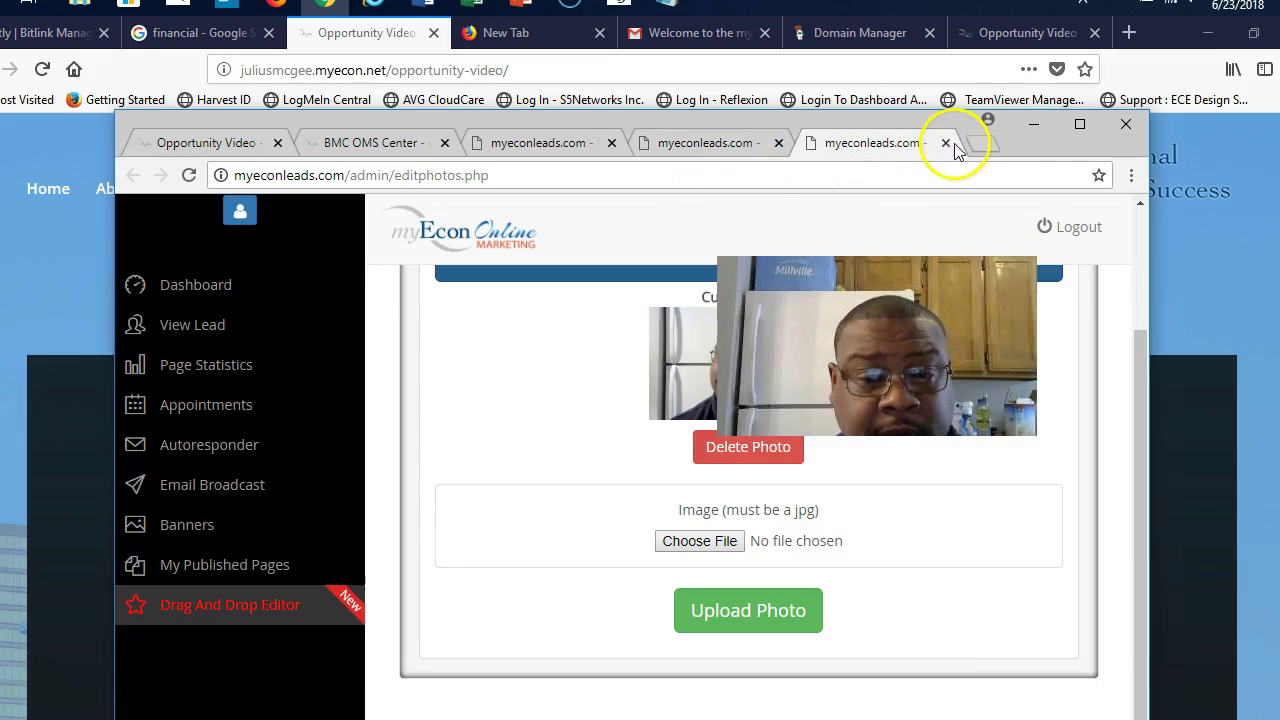
{"action": "left_click", "coordinate": [948, 144]}
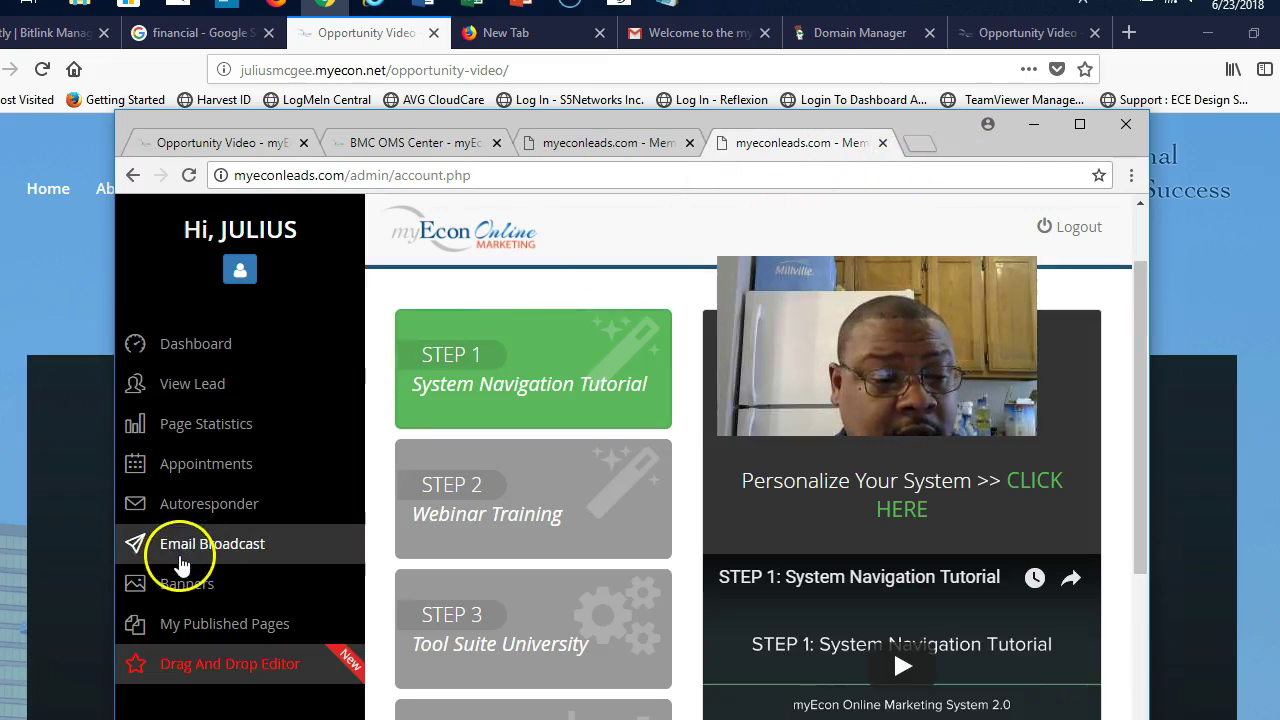
Step: On the other dashboard tab, dismiss the Step 1 popup and list the published capture pages
{"action": "left_click", "coordinate": [626, 145]}
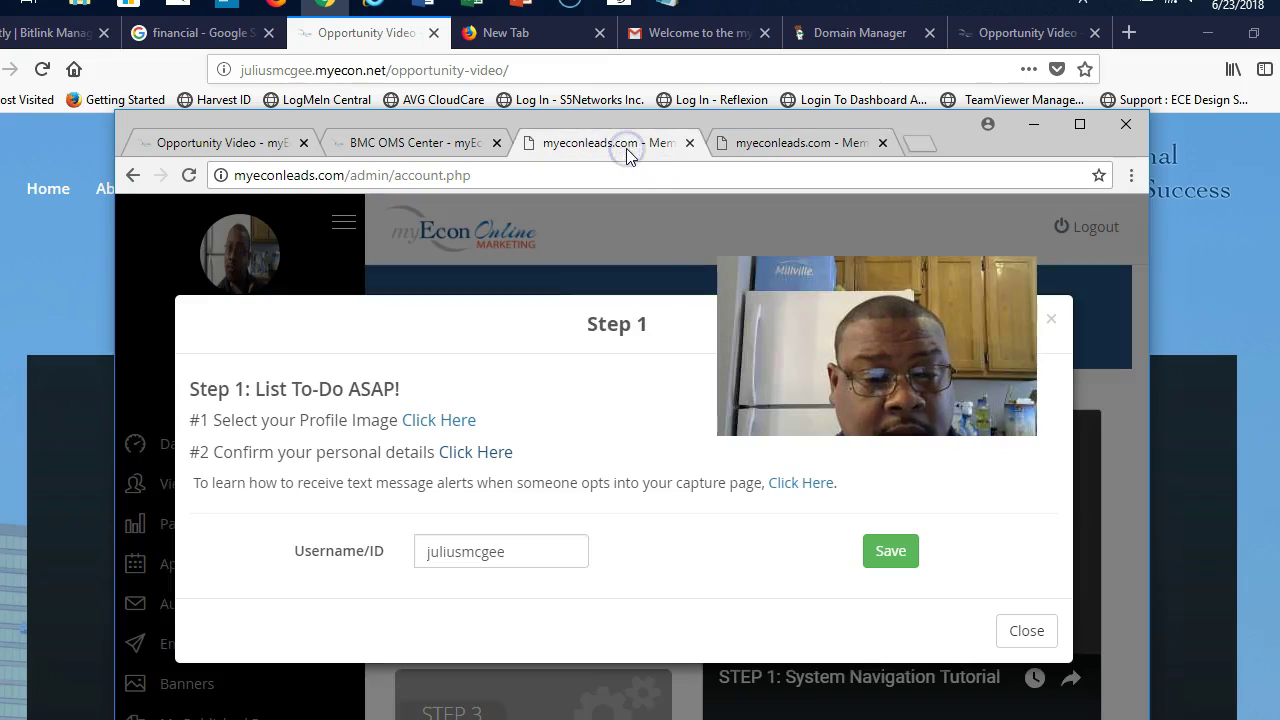
{"action": "left_click", "coordinate": [1053, 322]}
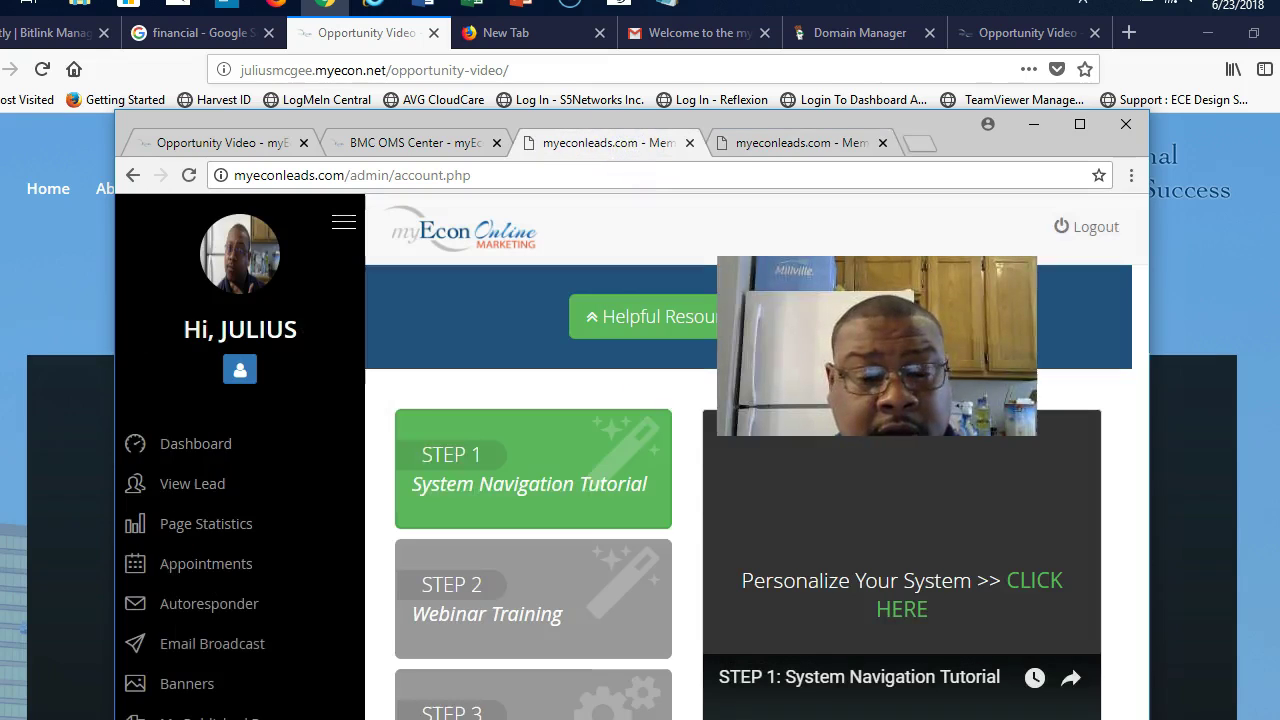
{"action": "scroll", "coordinate": [312, 620], "scroll_direction": "down", "scroll_amount": 3}
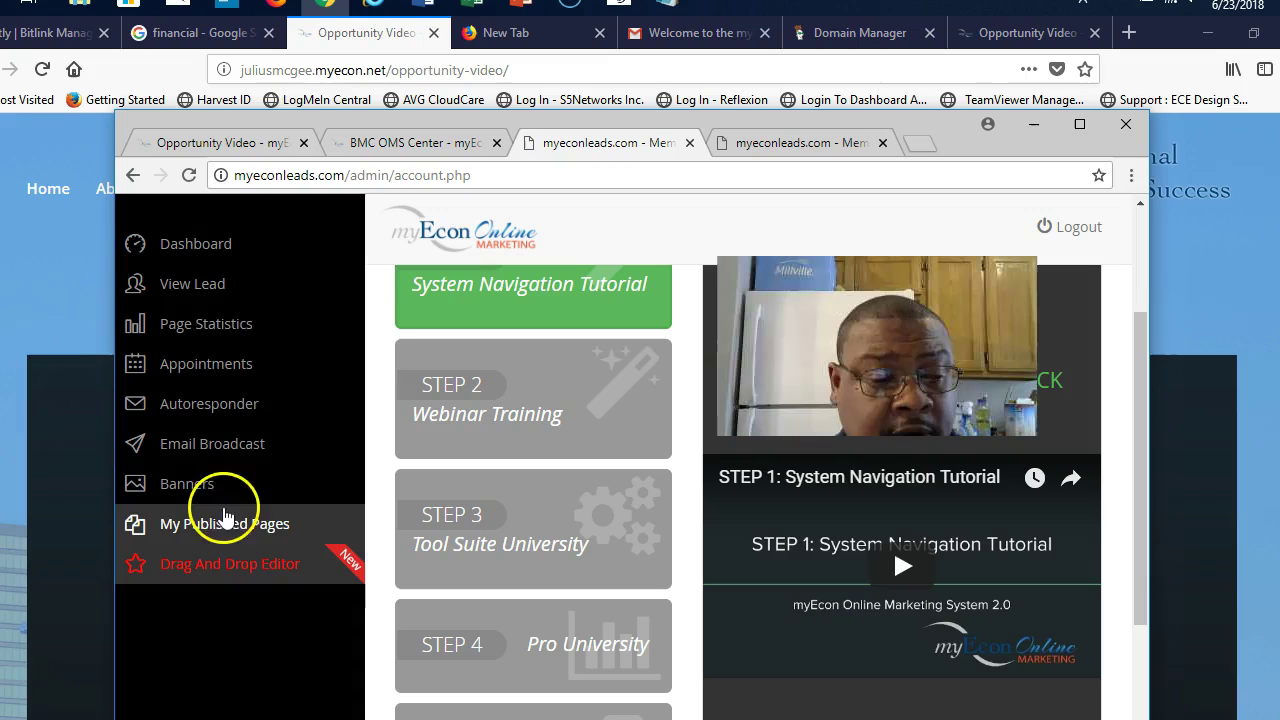
{"action": "left_click", "coordinate": [224, 521]}
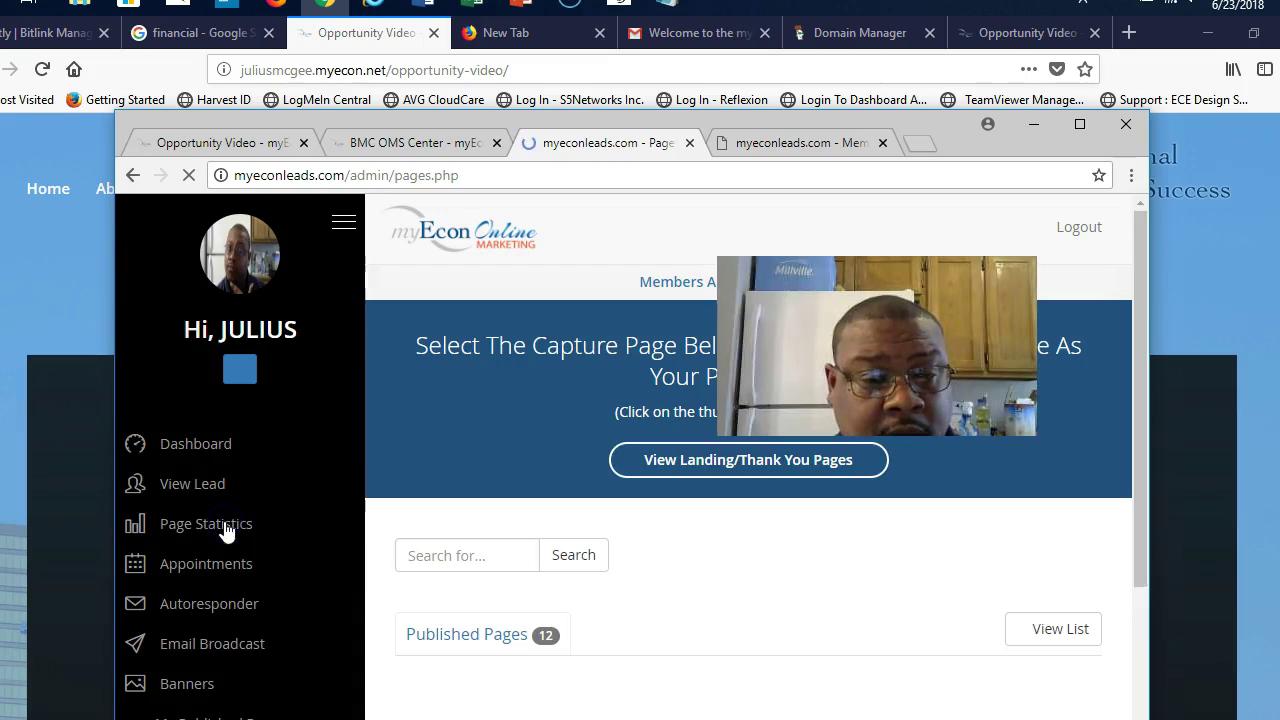
{"action": "left_click", "coordinate": [779, 459]}
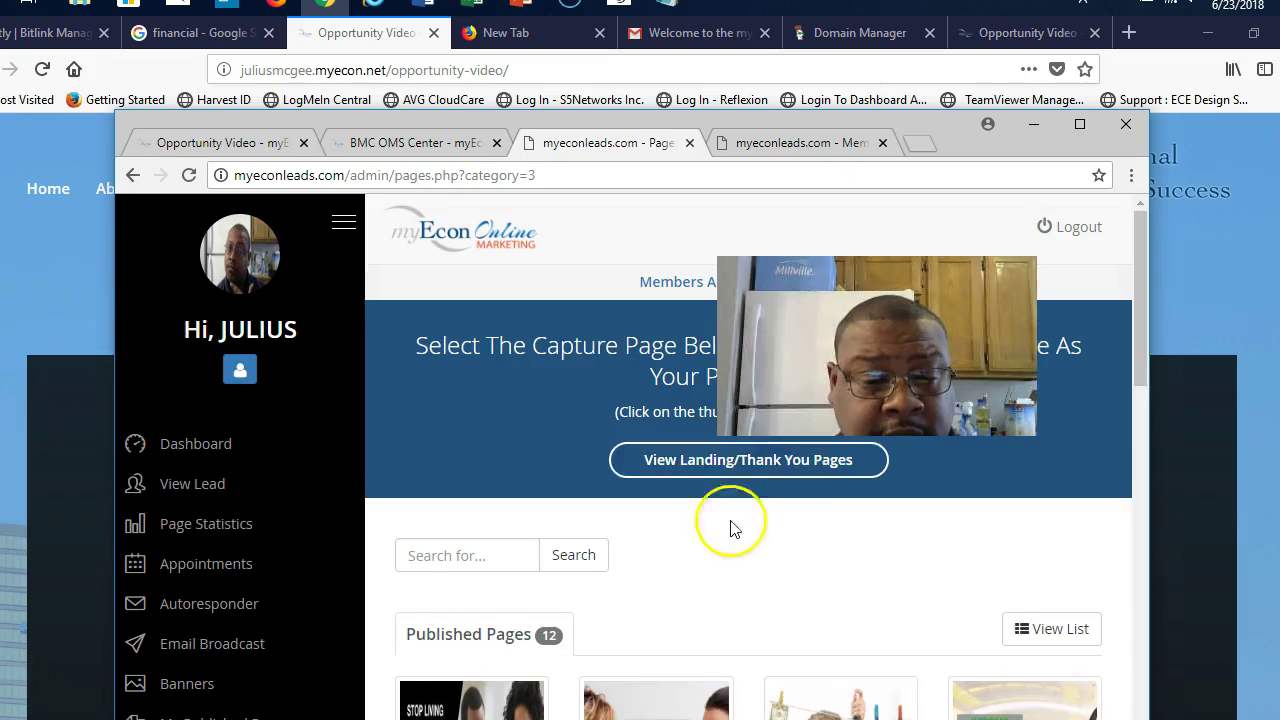
Step: Scroll down to Laid Back Income 1 and select its full page link to copy
{"action": "scroll", "coordinate": [729, 526], "scroll_direction": "down", "scroll_amount": 3}
{"action": "scroll", "coordinate": [723, 551], "scroll_direction": "down", "scroll_amount": 4}
{"action": "scroll", "coordinate": [486, 625], "scroll_direction": "down", "scroll_amount": 3}
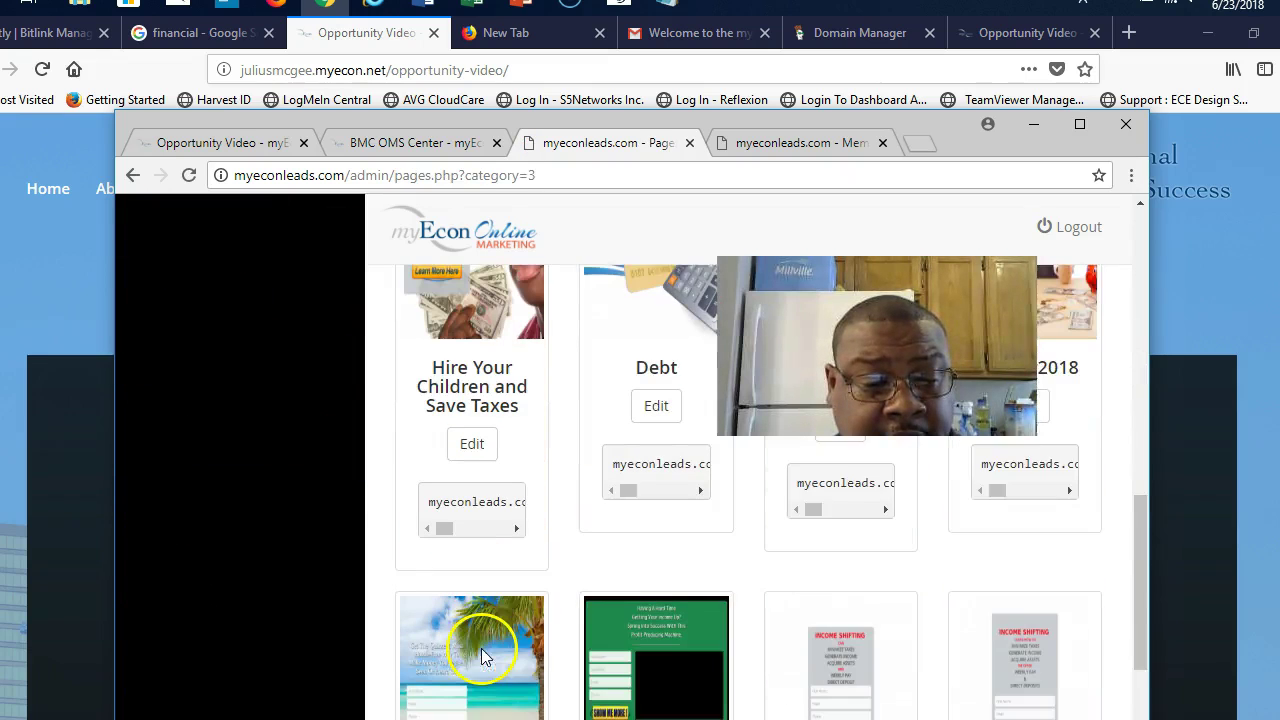
{"action": "scroll", "coordinate": [486, 651], "scroll_direction": "up", "scroll_amount": 1}
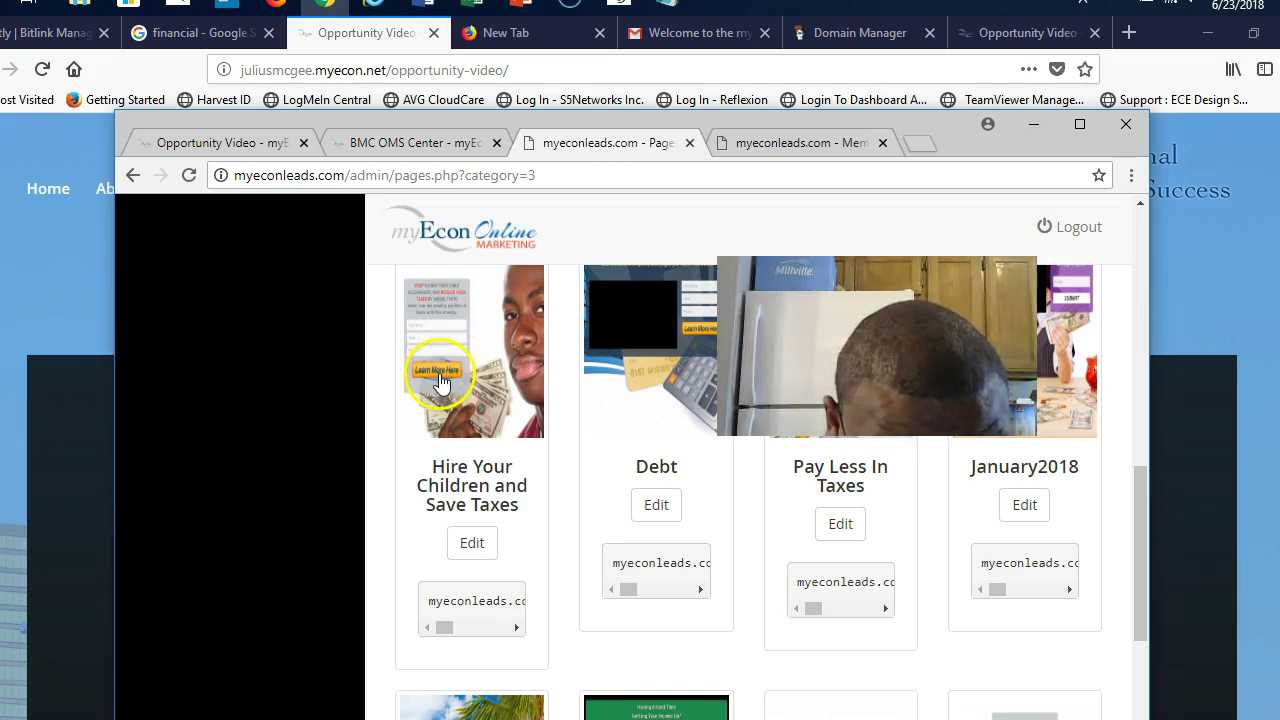
{"action": "scroll", "coordinate": [452, 410], "scroll_direction": "down", "scroll_amount": 2}
{"action": "scroll", "coordinate": [487, 562], "scroll_direction": "up", "scroll_amount": 1}
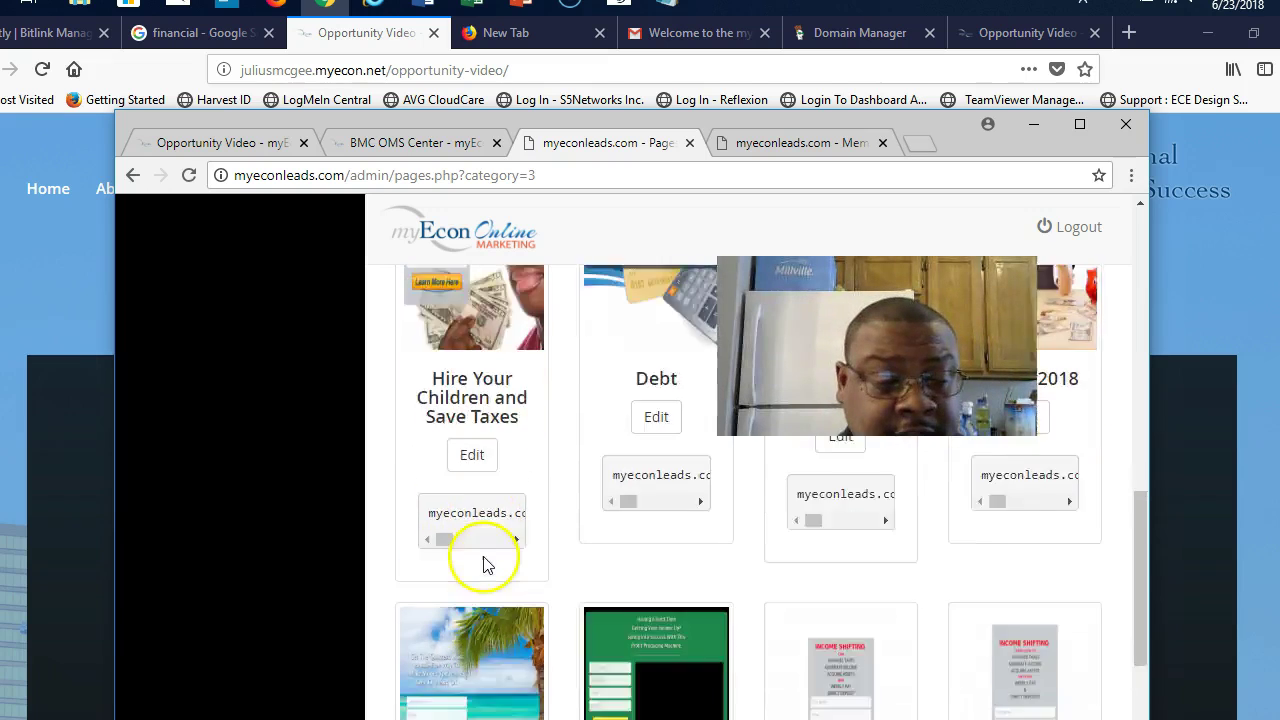
{"action": "scroll", "coordinate": [480, 567], "scroll_direction": "down", "scroll_amount": 3}
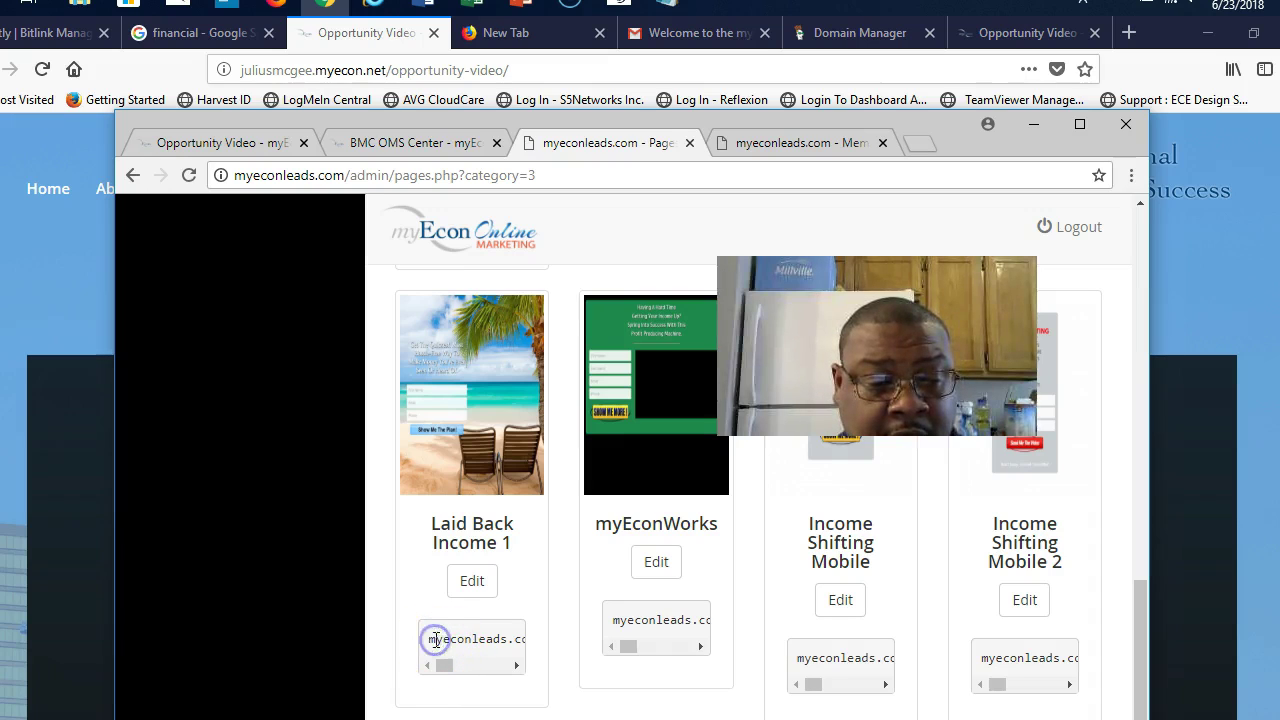
{"action": "left_click_drag", "start_coordinate": [430, 641], "coordinate": [588, 670]}
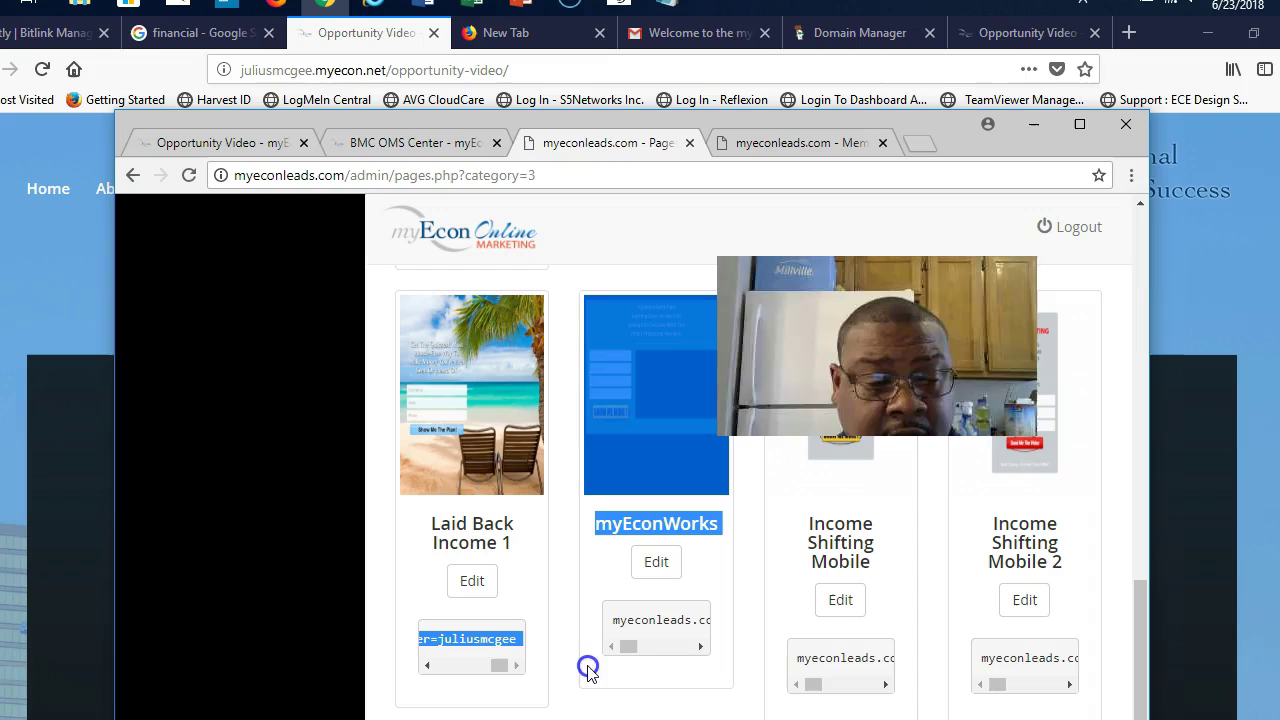
{"action": "left_click", "coordinate": [525, 658]}
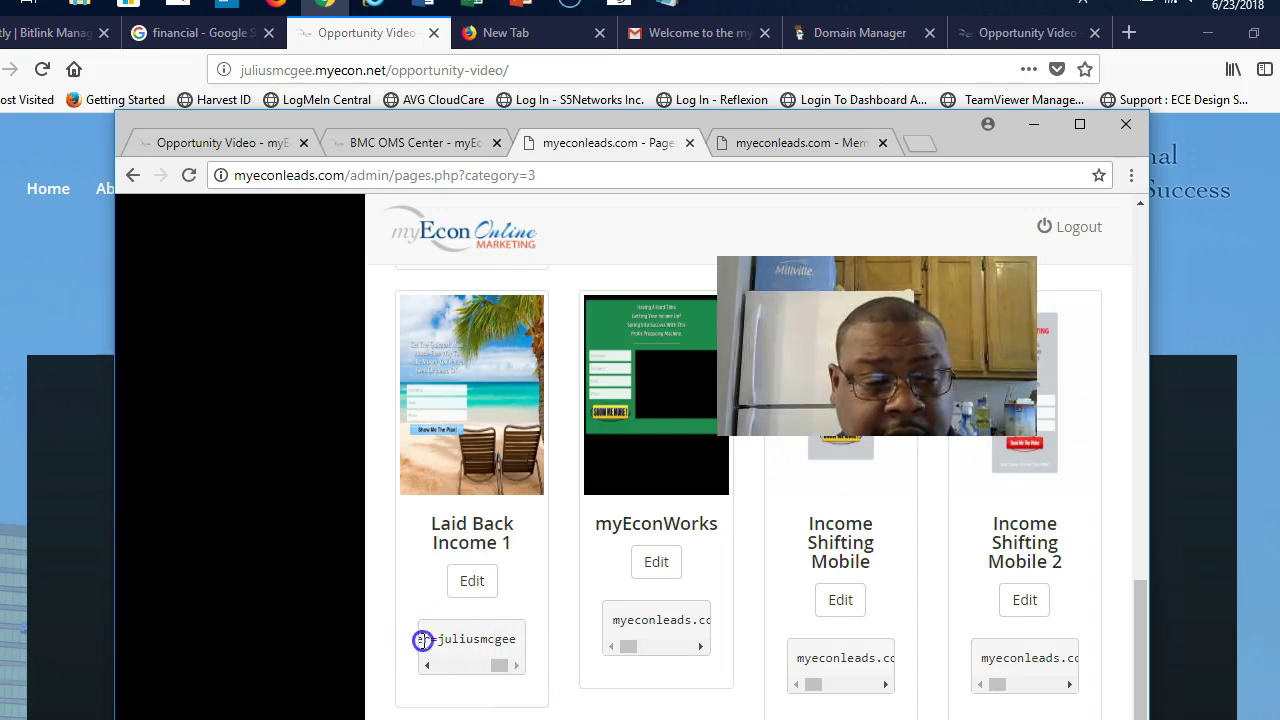
{"action": "mouse_move", "coordinate": [423, 640]}
{"action": "left_mouse_down"}
{"action": "mouse_move", "coordinate": [536, 653]}
{"action": "mouse_move", "coordinate": [400, 666]}
{"action": "left_mouse_up"}
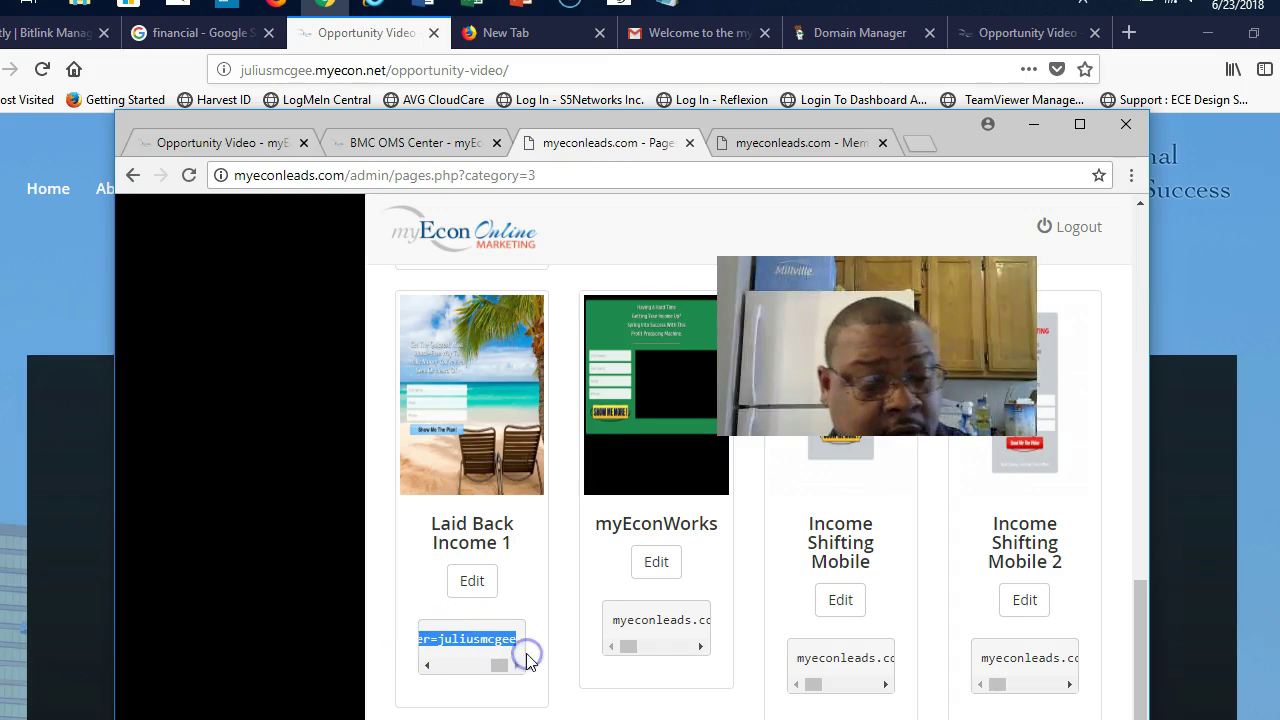
{"action": "mouse_move", "coordinate": [667, 6]}
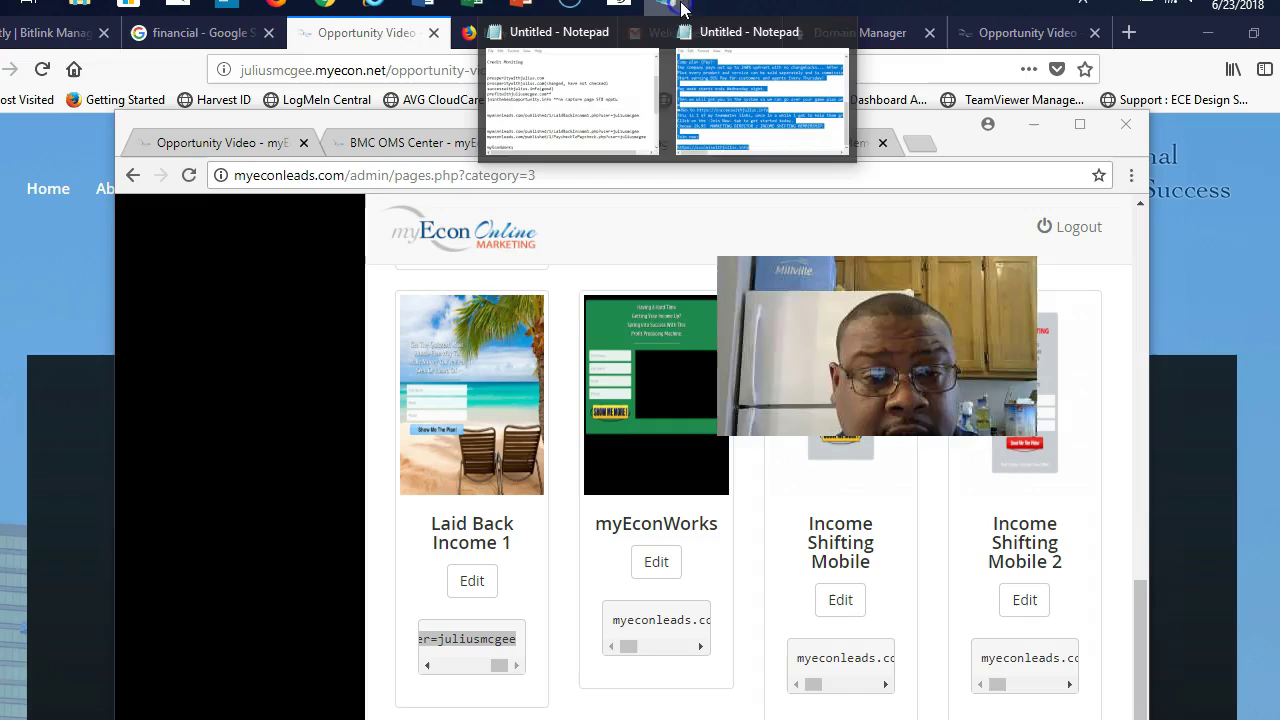
Step: Paste the Laid Back Income 1 link on a new line under its earlier copy in Notepad
{"action": "left_click", "coordinate": [634, 114]}
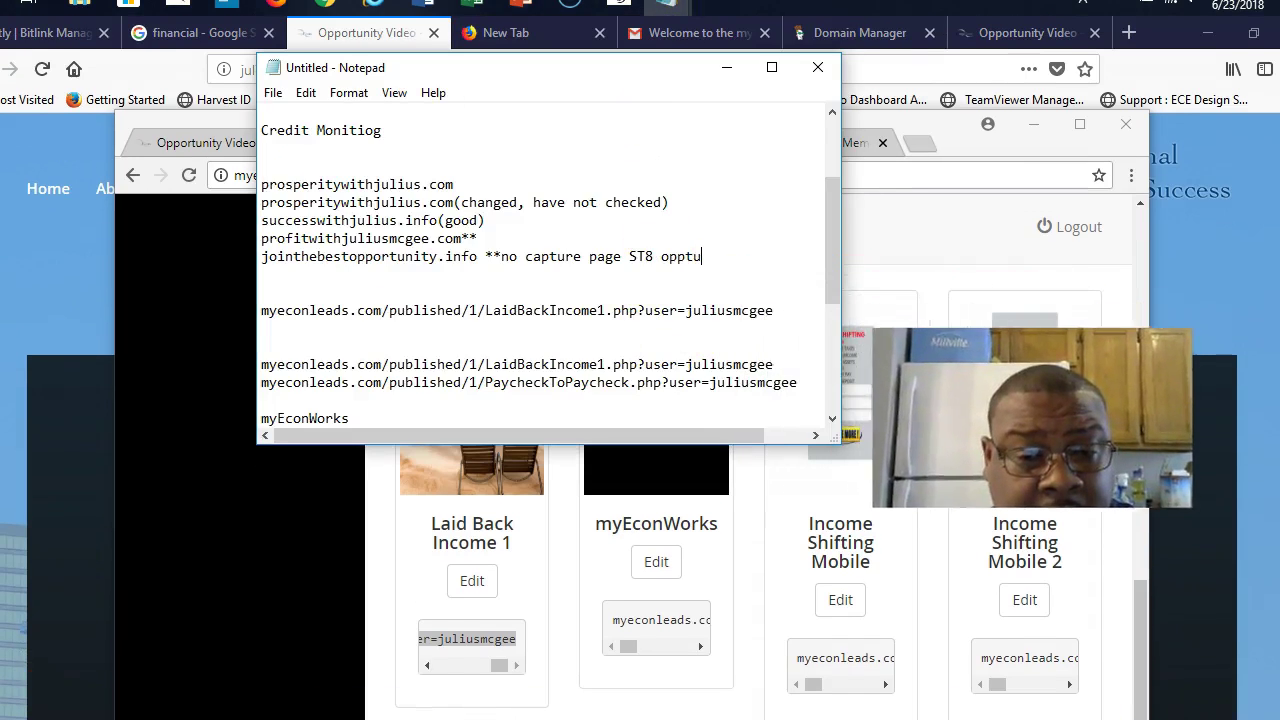
{"action": "left_click", "coordinate": [787, 312]}
{"action": "key", "text": "Return"}
{"action": "type", "text": "myeconleads.com/published/1/LaidBackIncome1.php?user=juliusmcgee"}
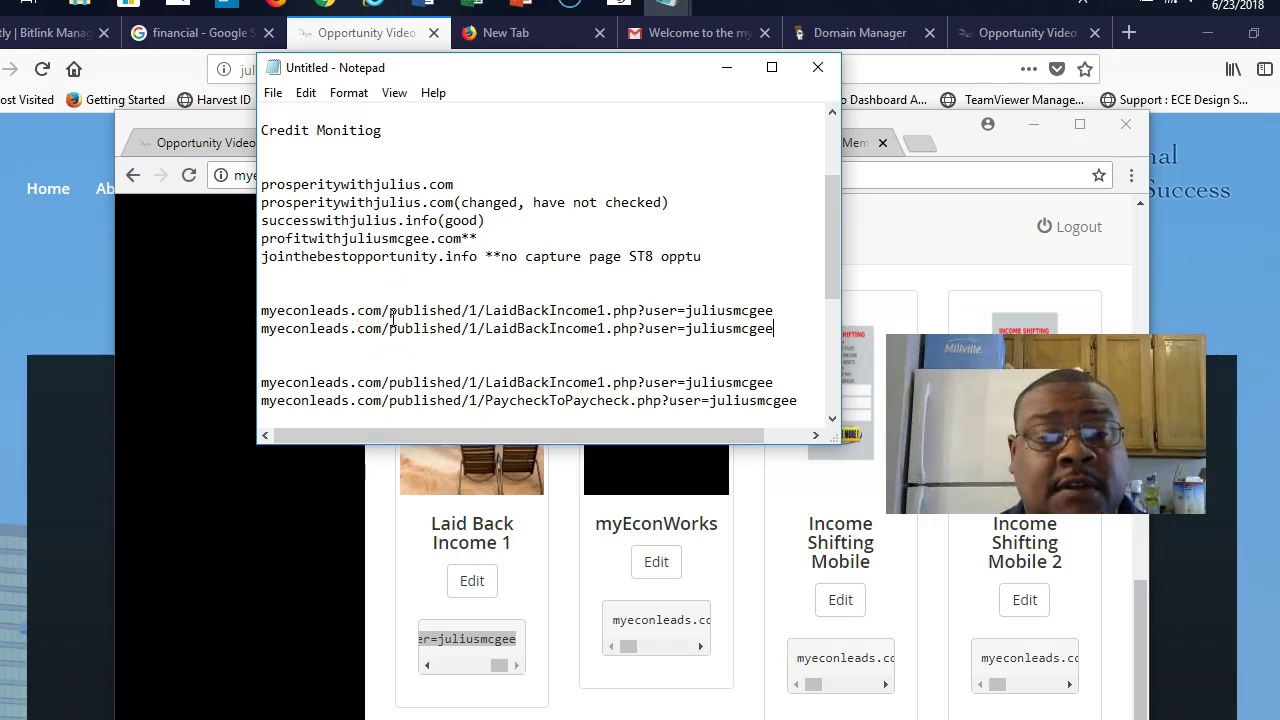
{"action": "left_click_drag", "start_coordinate": [505, 67], "coordinate": [480, 235]}
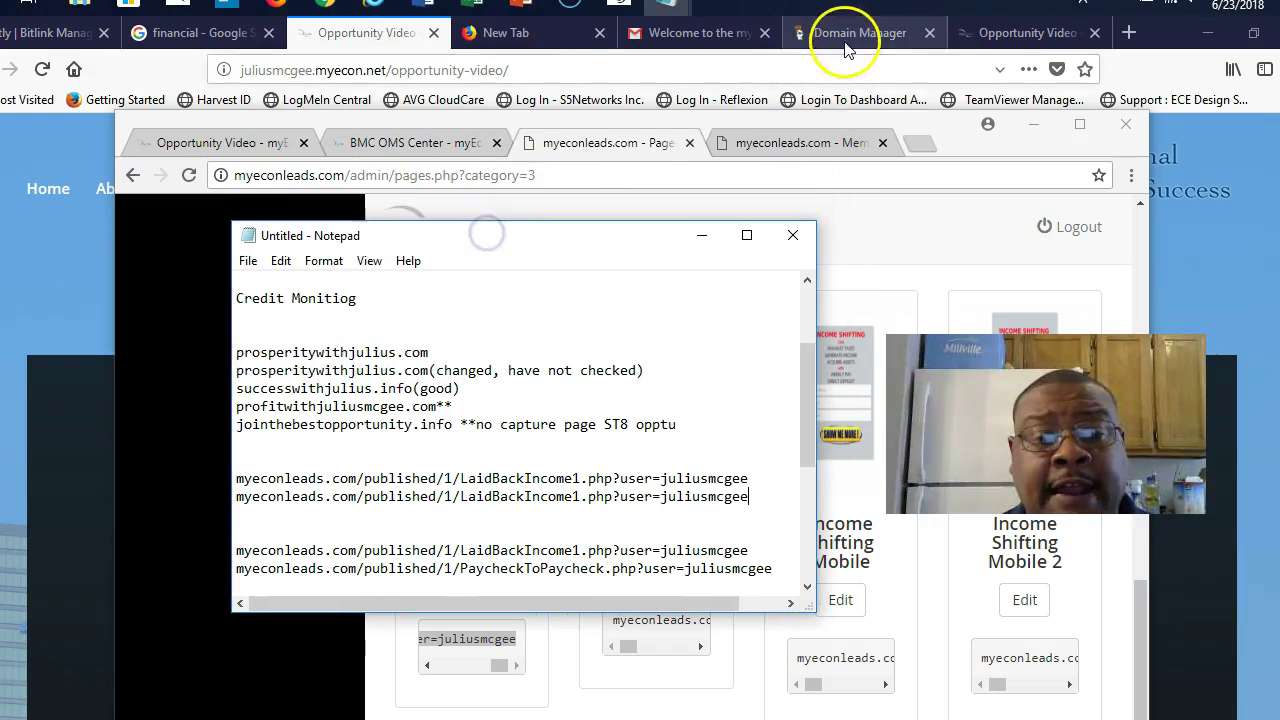
Step: Bring up the GoDaddy DNS page, then bring the Notepad notes back in front of it
{"action": "left_click", "coordinate": [852, 35]}
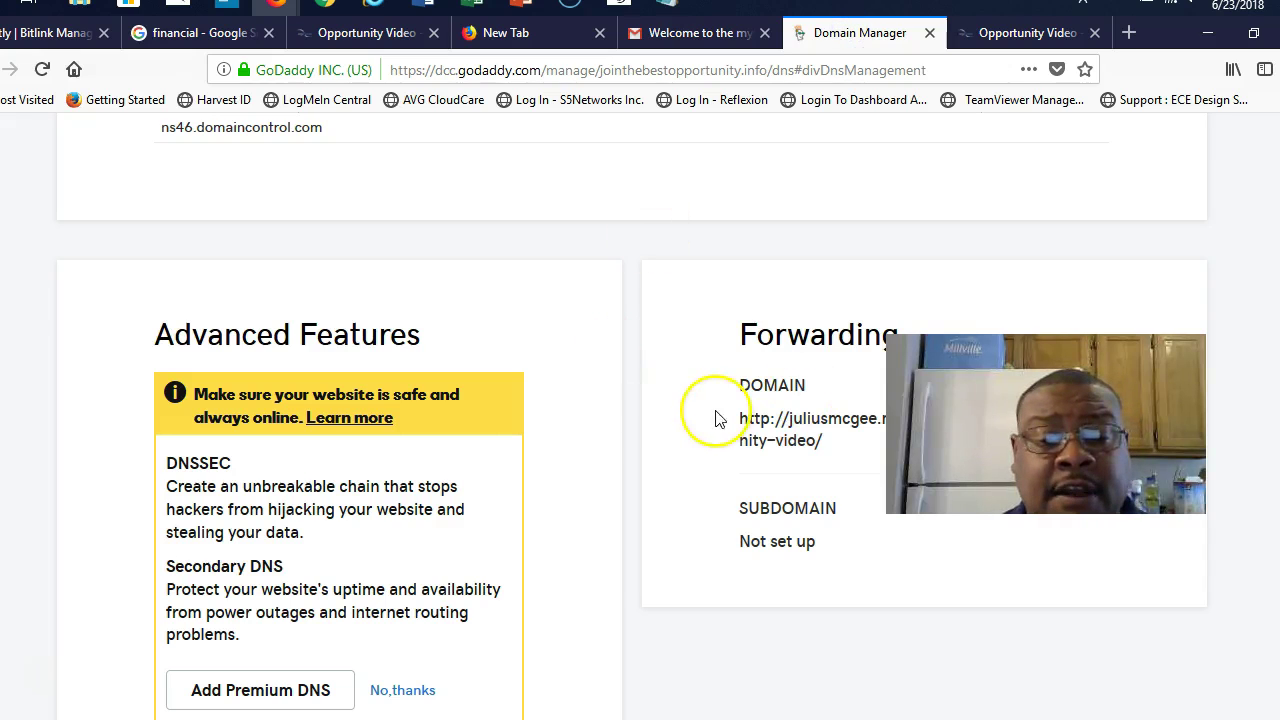
{"action": "scroll", "coordinate": [623, 409], "scroll_direction": "up", "scroll_amount": 5}
{"action": "scroll", "coordinate": [623, 409], "scroll_direction": "up", "scroll_amount": 4}
{"action": "scroll", "coordinate": [623, 409], "scroll_direction": "up", "scroll_amount": 2}
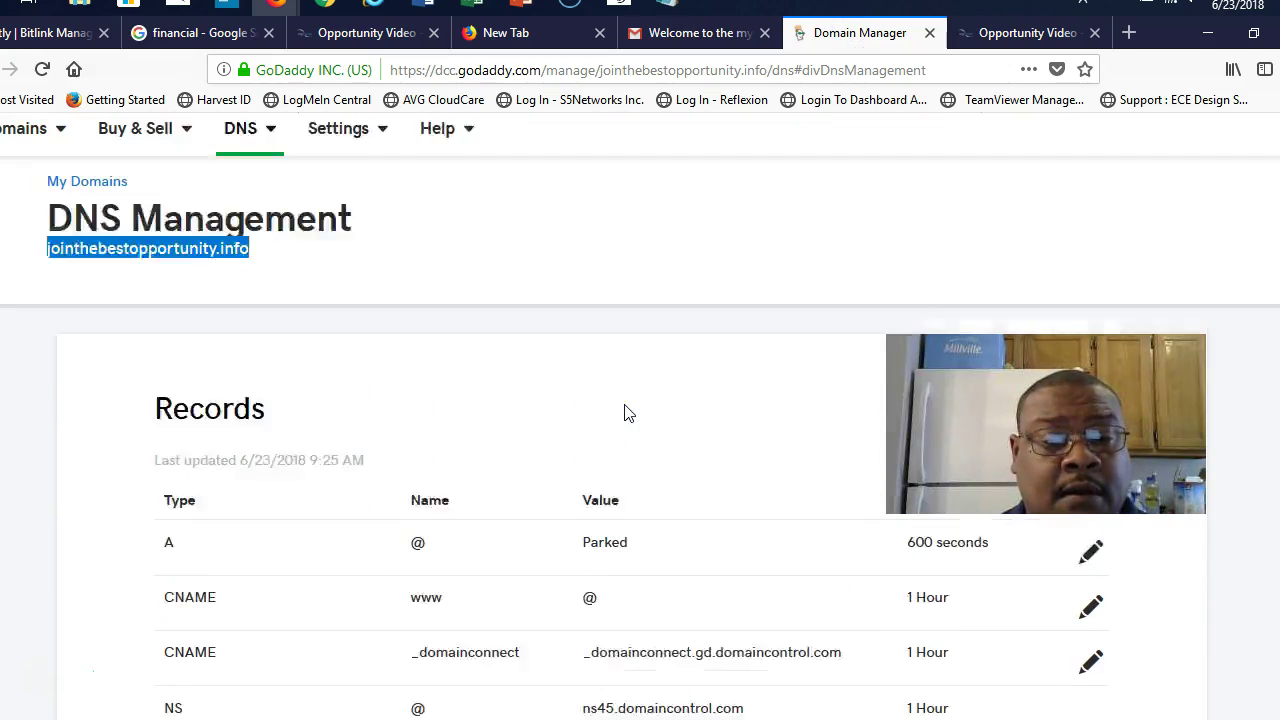
{"action": "scroll", "coordinate": [626, 400], "scroll_direction": "up", "scroll_amount": 1}
{"action": "mouse_move", "coordinate": [666, 8]}
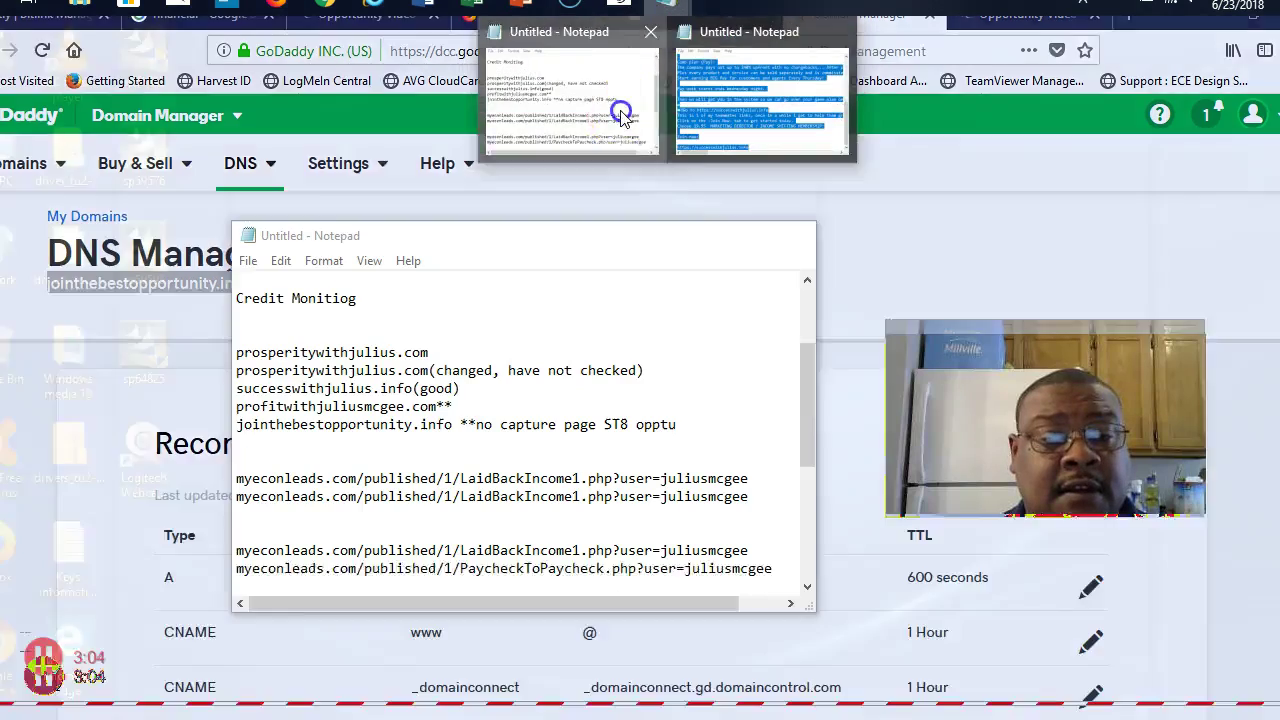
{"action": "left_click", "coordinate": [617, 108]}
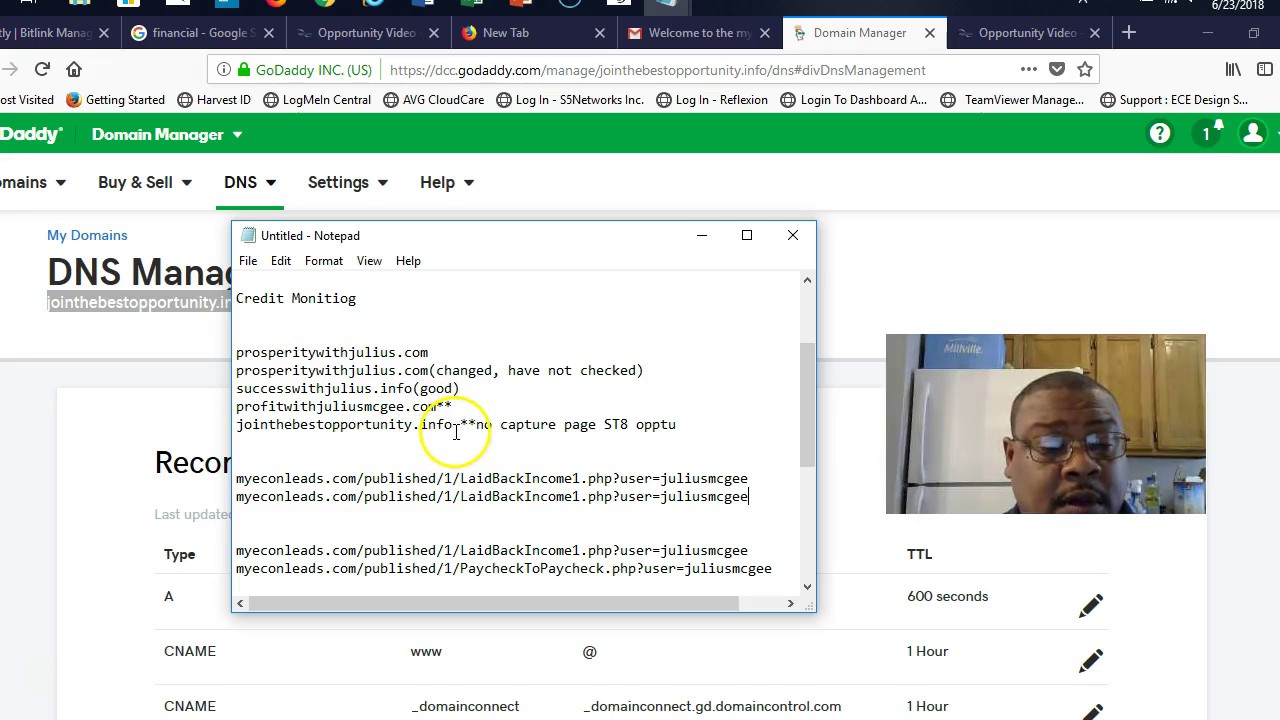
Step: Copy jointhebestopportunity.info from the notes and bring the myEcon browser window forward
{"action": "mouse_move", "coordinate": [453, 424]}
{"action": "left_mouse_down"}
{"action": "mouse_move", "coordinate": [240, 410]}
{"action": "mouse_move", "coordinate": [240, 428]}
{"action": "left_mouse_up"}
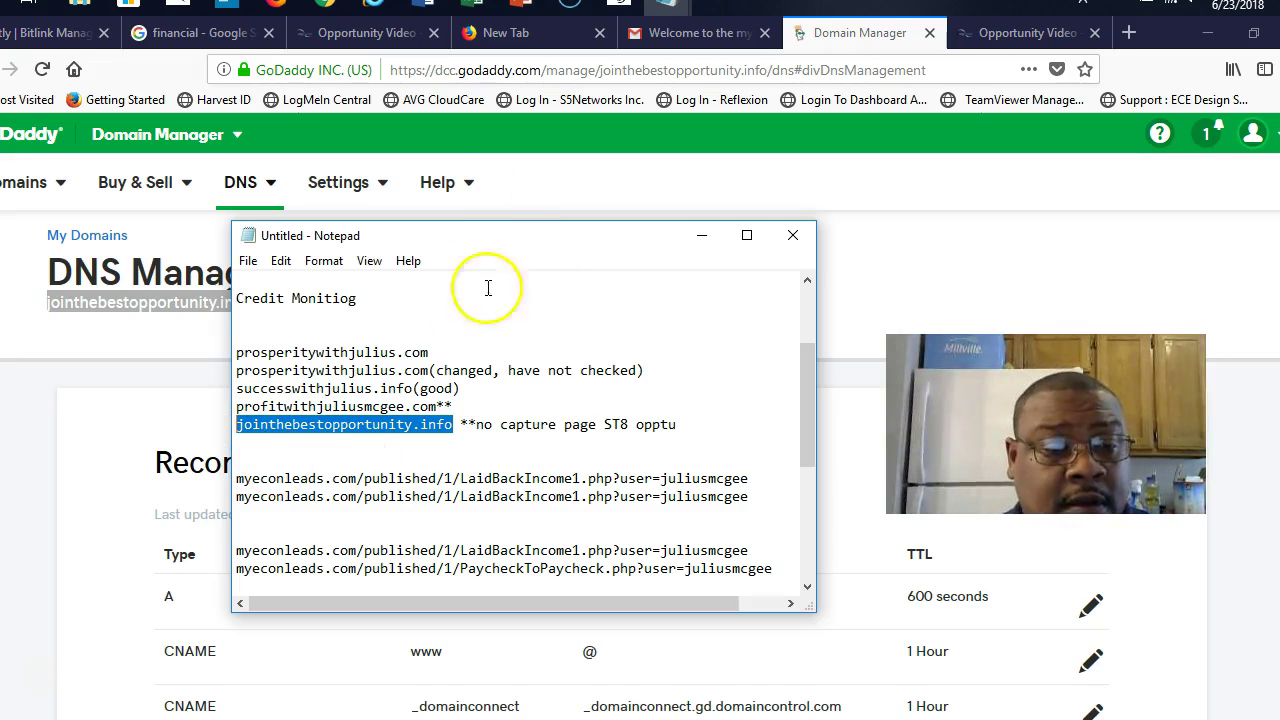
{"action": "right_click", "coordinate": [289, 439]}
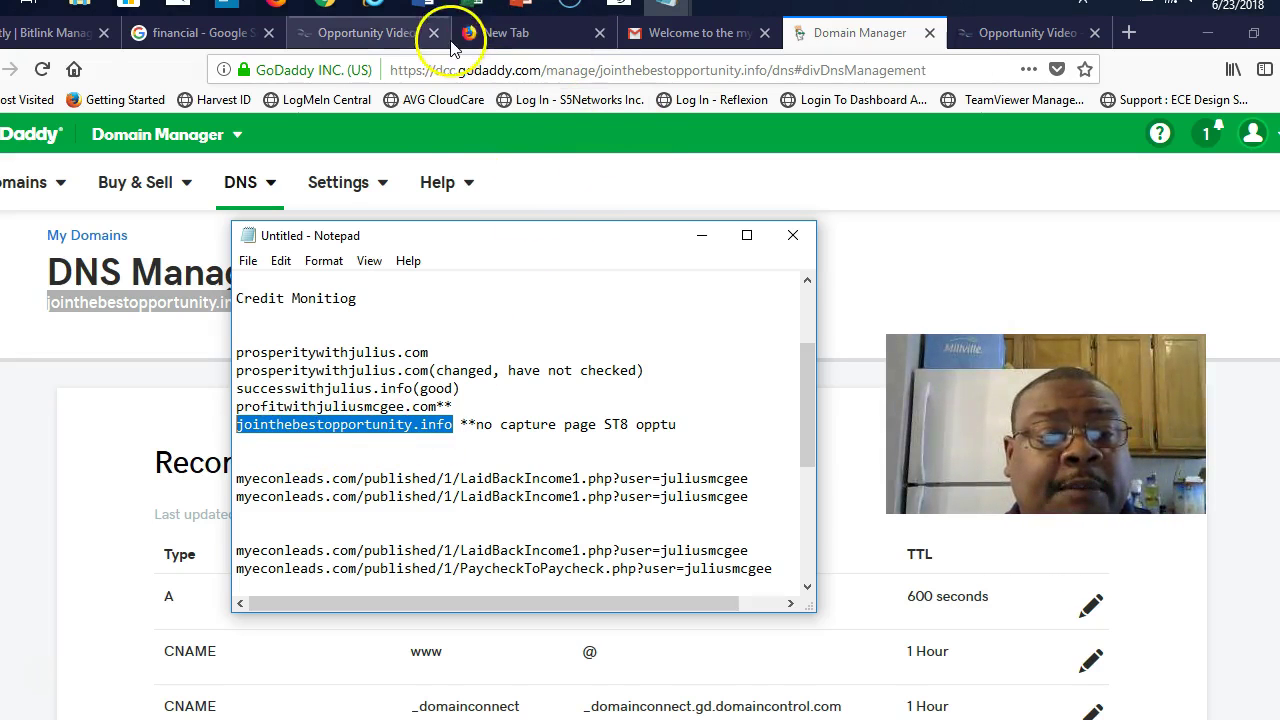
{"action": "mouse_move", "coordinate": [456, 237]}
{"action": "left_mouse_down"}
{"action": "mouse_move", "coordinate": [491, 343]}
{"action": "mouse_move", "coordinate": [500, 243]}
{"action": "left_mouse_up"}
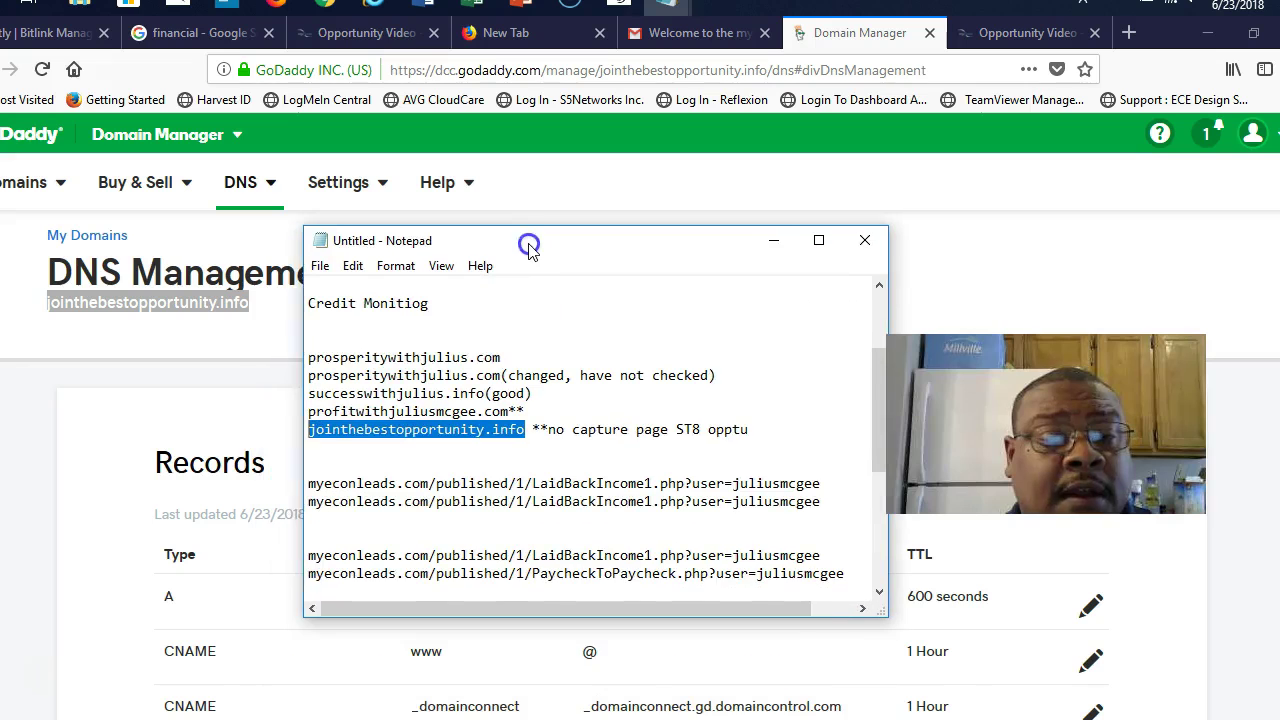
{"action": "left_click", "coordinate": [325, 5]}
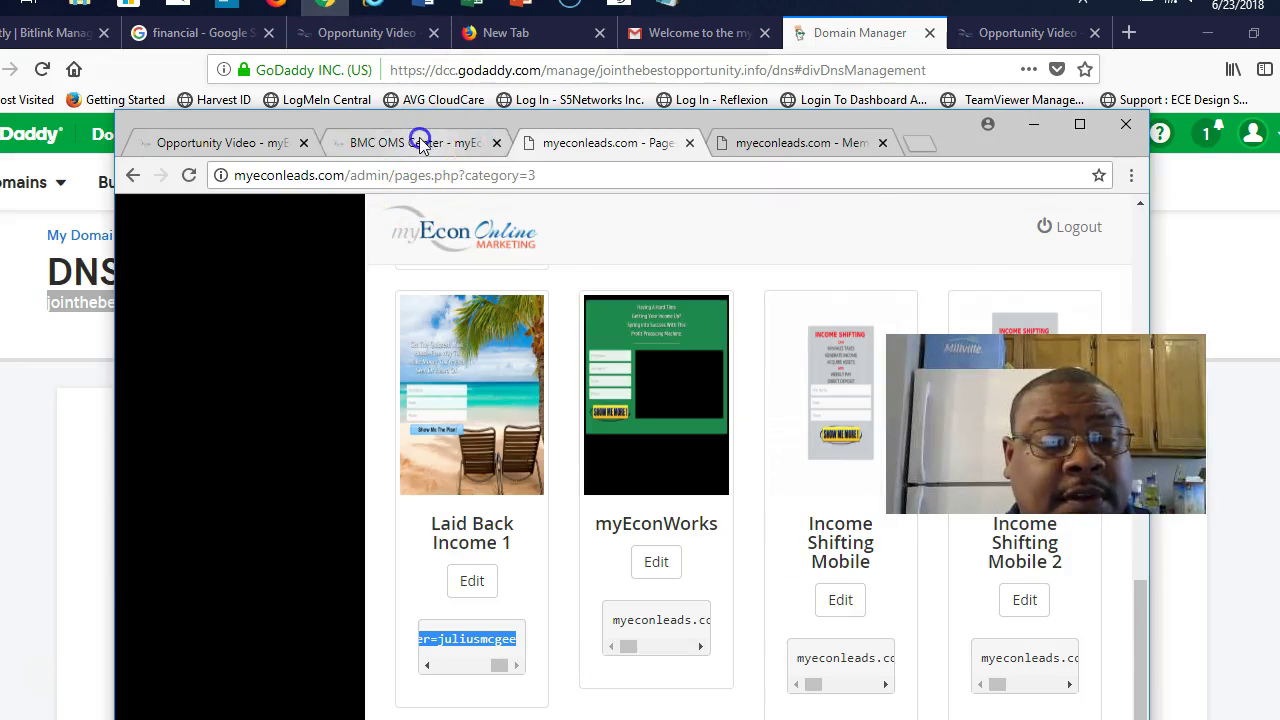
Step: Load jointhebestopportunity.info in the Opportunity Video tab and check that it forwards to the video page
{"action": "left_click", "coordinate": [415, 142]}
{"action": "left_click", "coordinate": [235, 142]}
{"action": "left_click", "coordinate": [531, 185]}
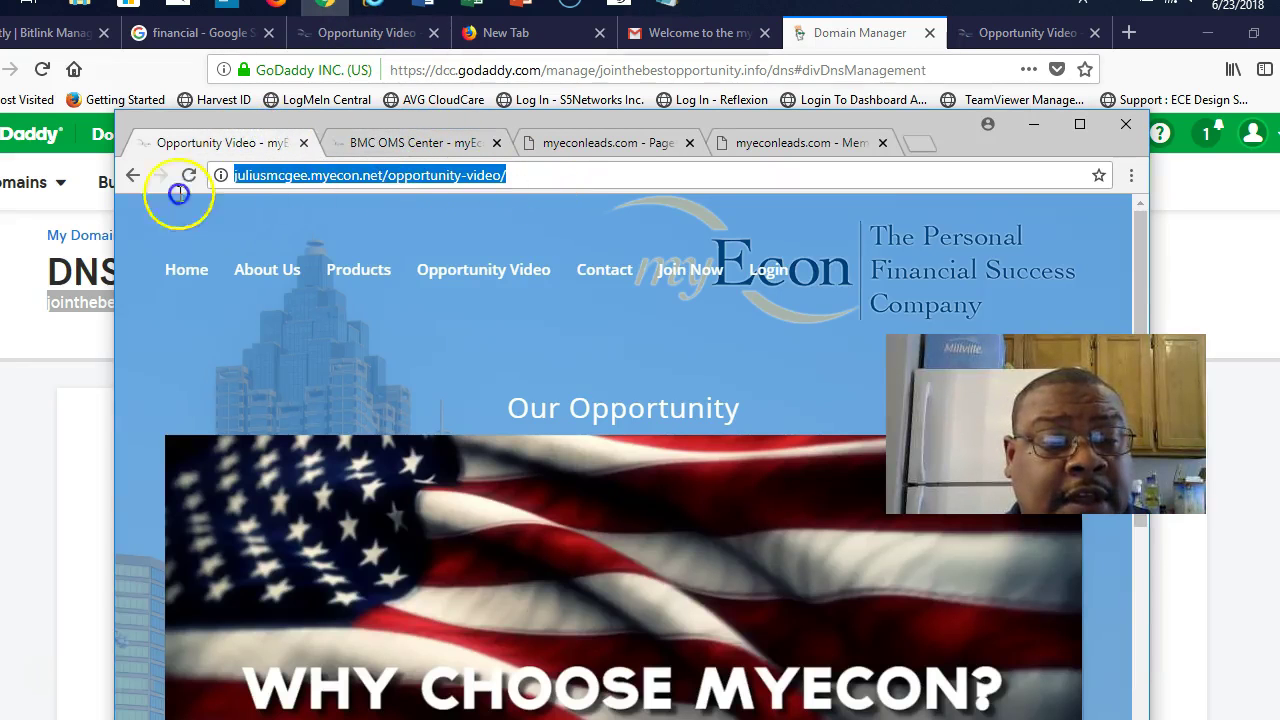
{"action": "type", "text": "jointhebestopportunity.info"}
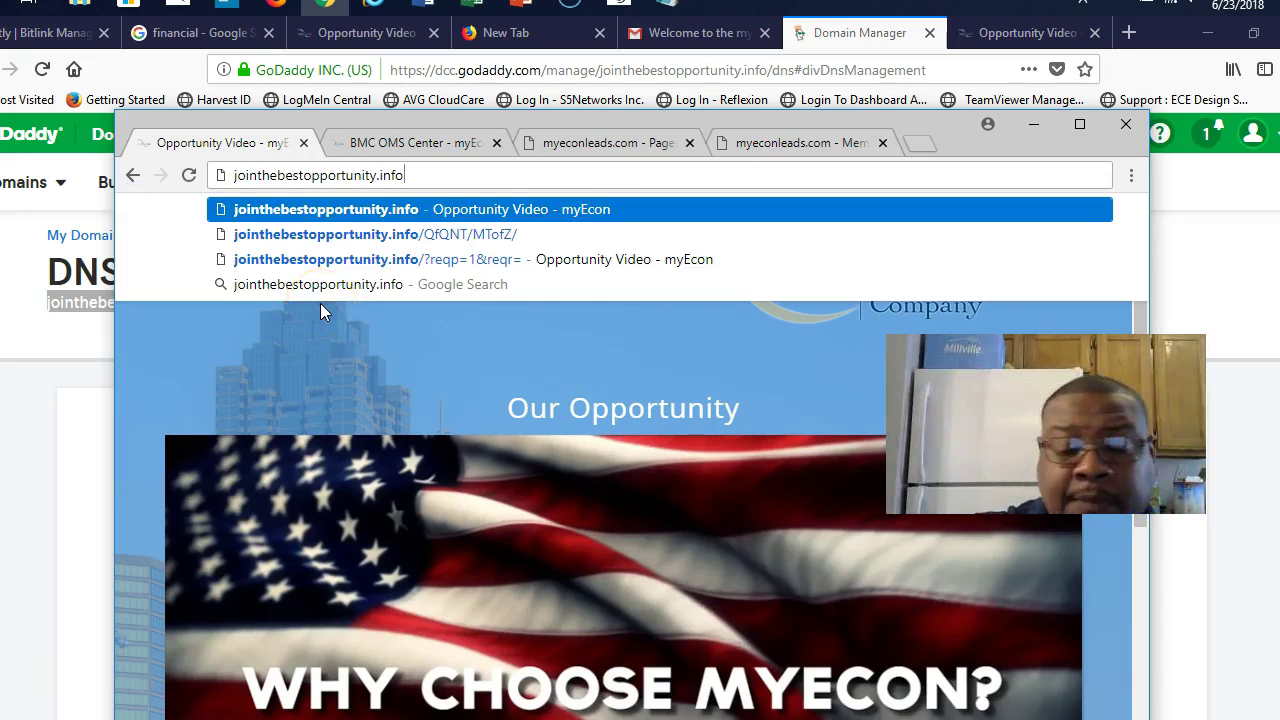
{"action": "key", "text": "Return"}
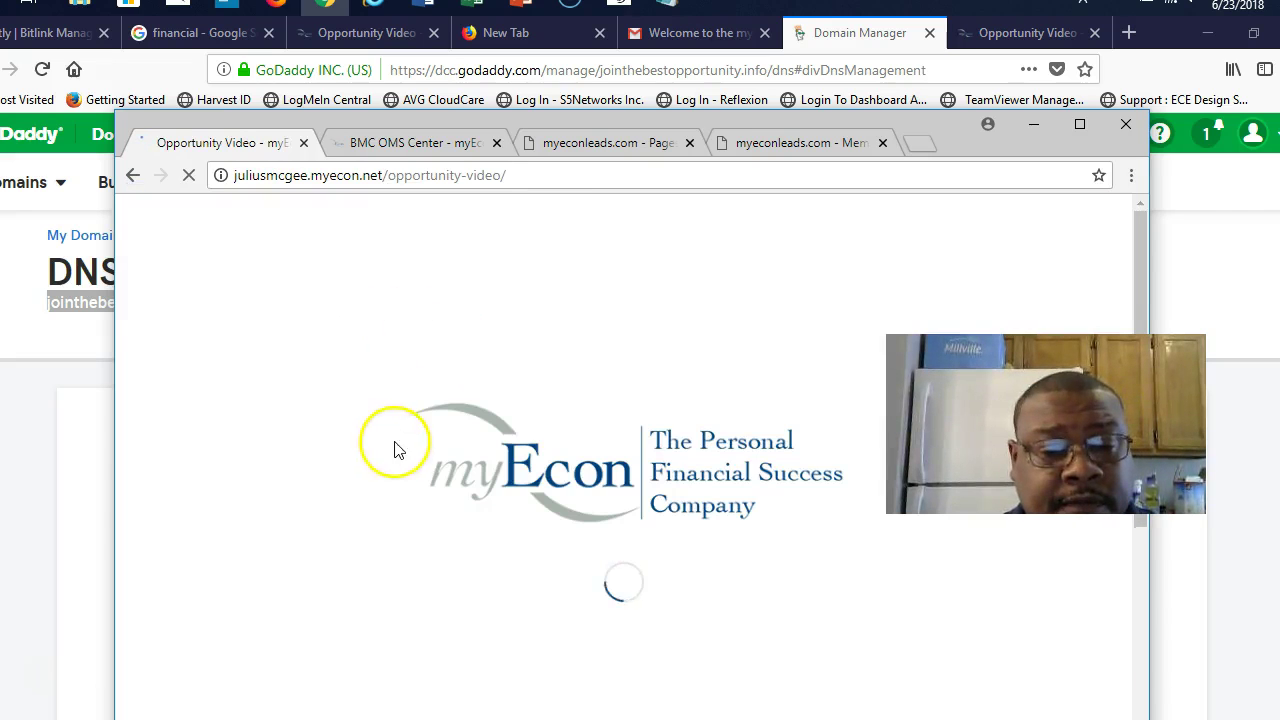
{"action": "scroll", "coordinate": [394, 443], "scroll_direction": "down", "scroll_amount": 2}
{"action": "scroll", "coordinate": [443, 471], "scroll_direction": "down", "scroll_amount": 3}
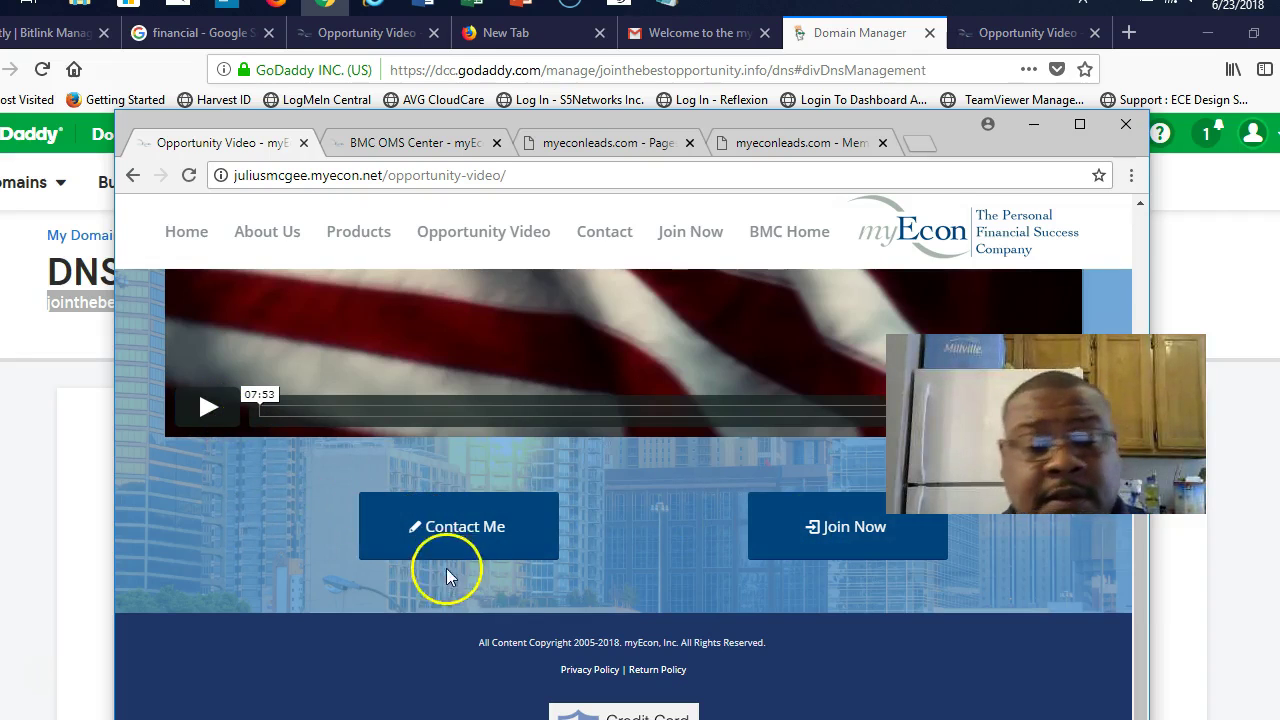
{"action": "scroll", "coordinate": [534, 606], "scroll_direction": "up", "scroll_amount": 5}
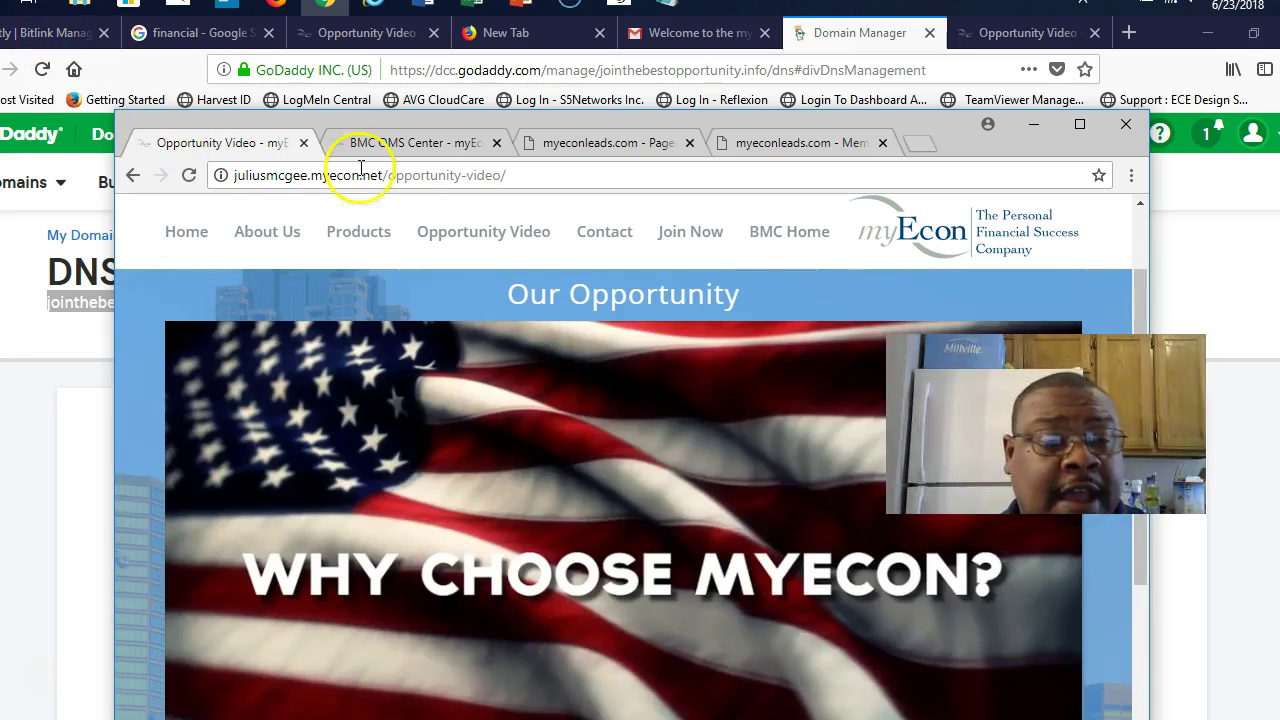
{"action": "left_click", "coordinate": [226, 176]}
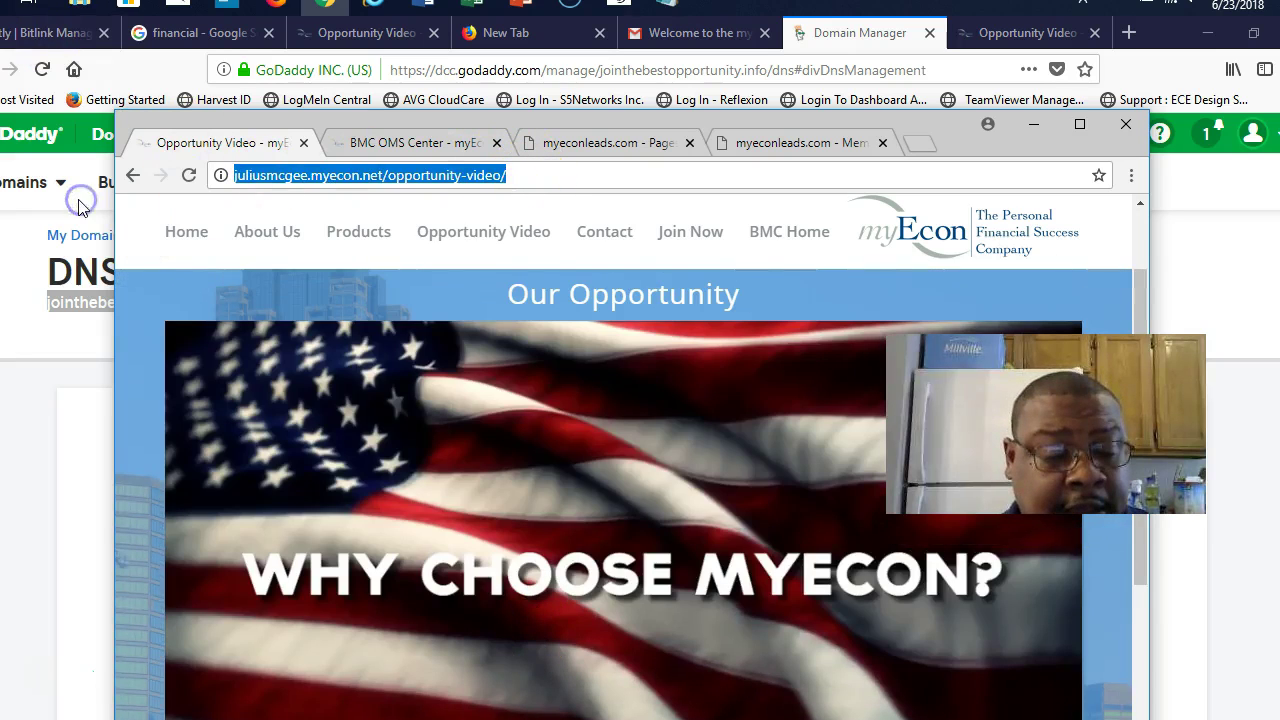
{"action": "type", "text": "jointhebestopportunity.info"}
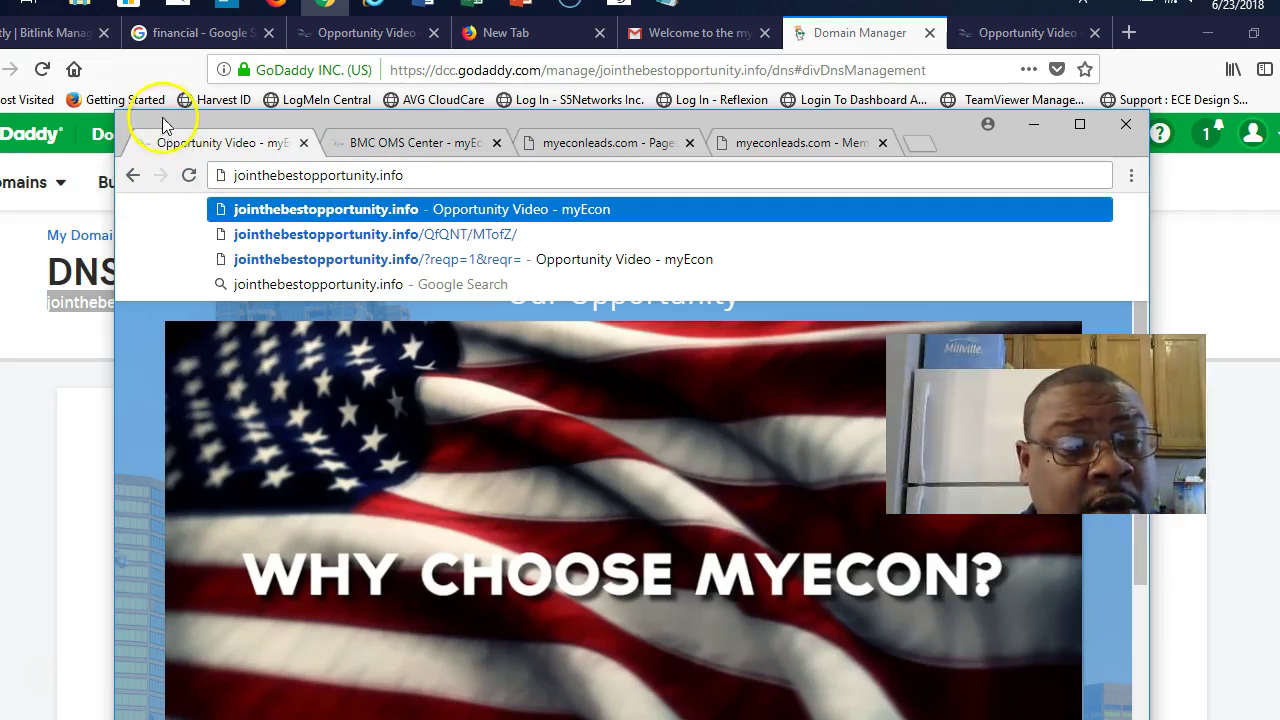
{"action": "left_click_drag", "start_coordinate": [173, 133], "coordinate": [75, 628]}
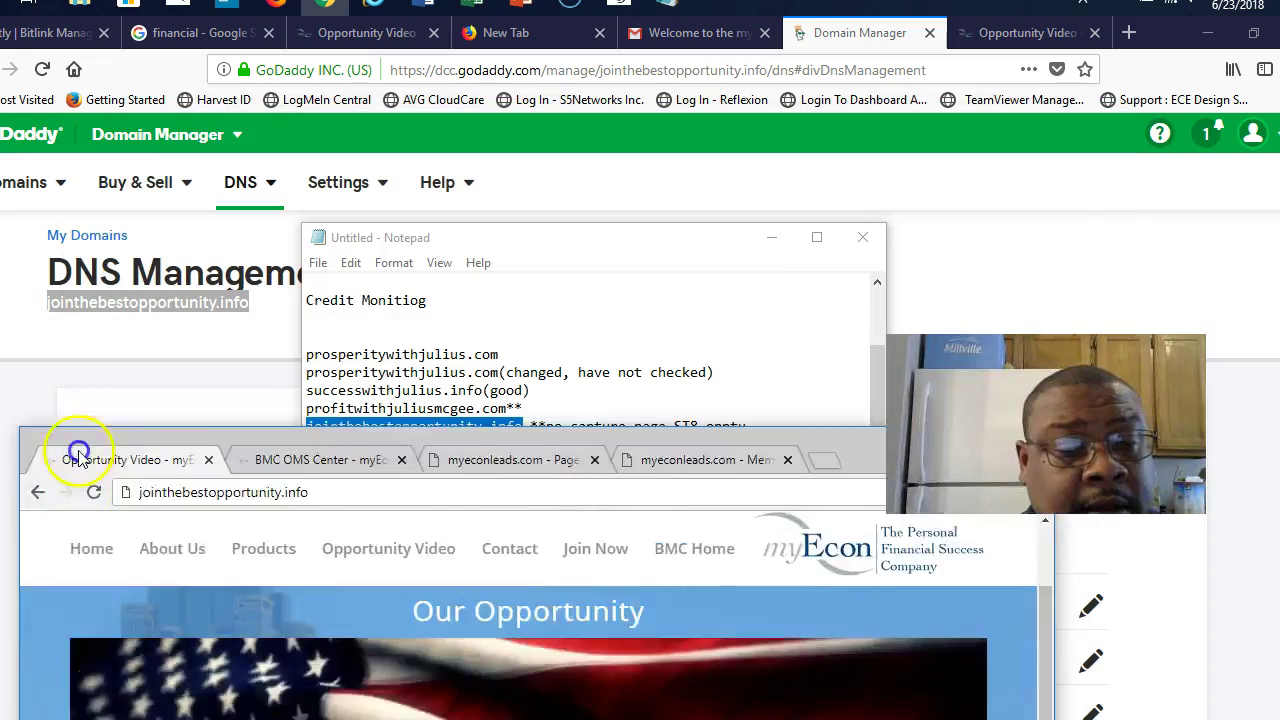
{"action": "left_click", "coordinate": [754, 246]}
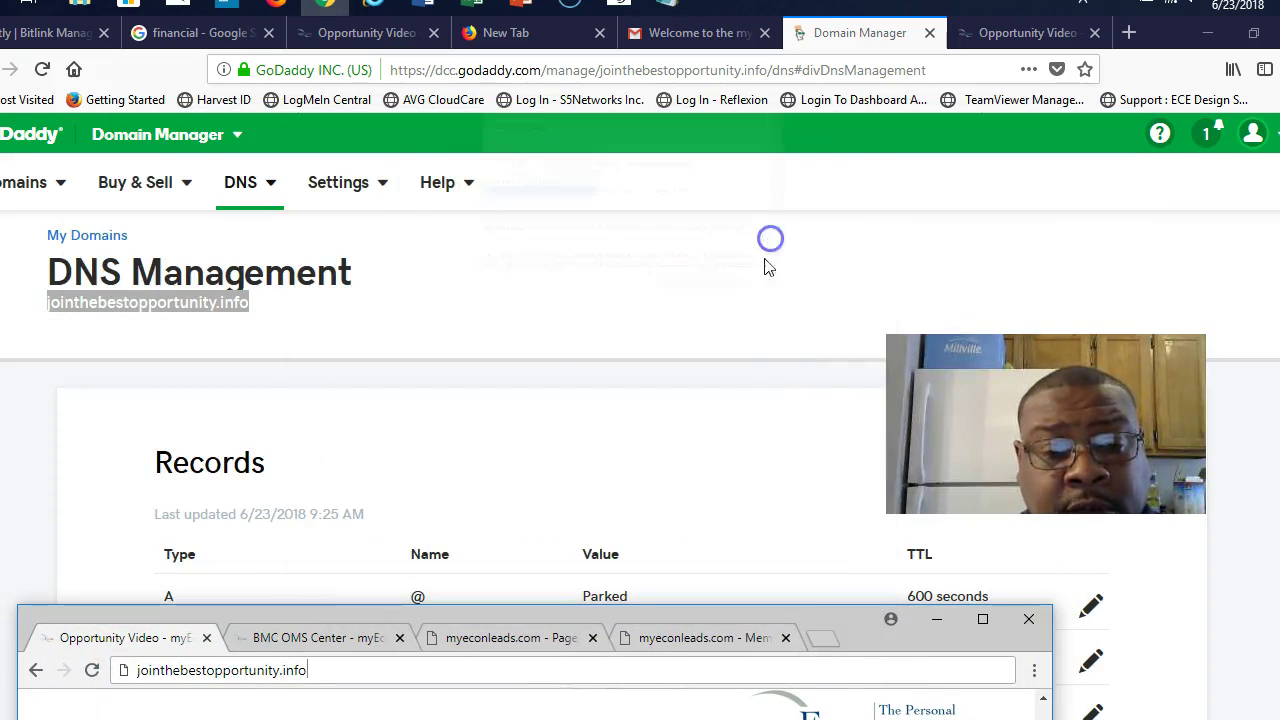
{"action": "scroll", "coordinate": [800, 457], "scroll_direction": "down", "scroll_amount": 5}
{"action": "scroll", "coordinate": [800, 460], "scroll_direction": "up", "scroll_amount": 5}
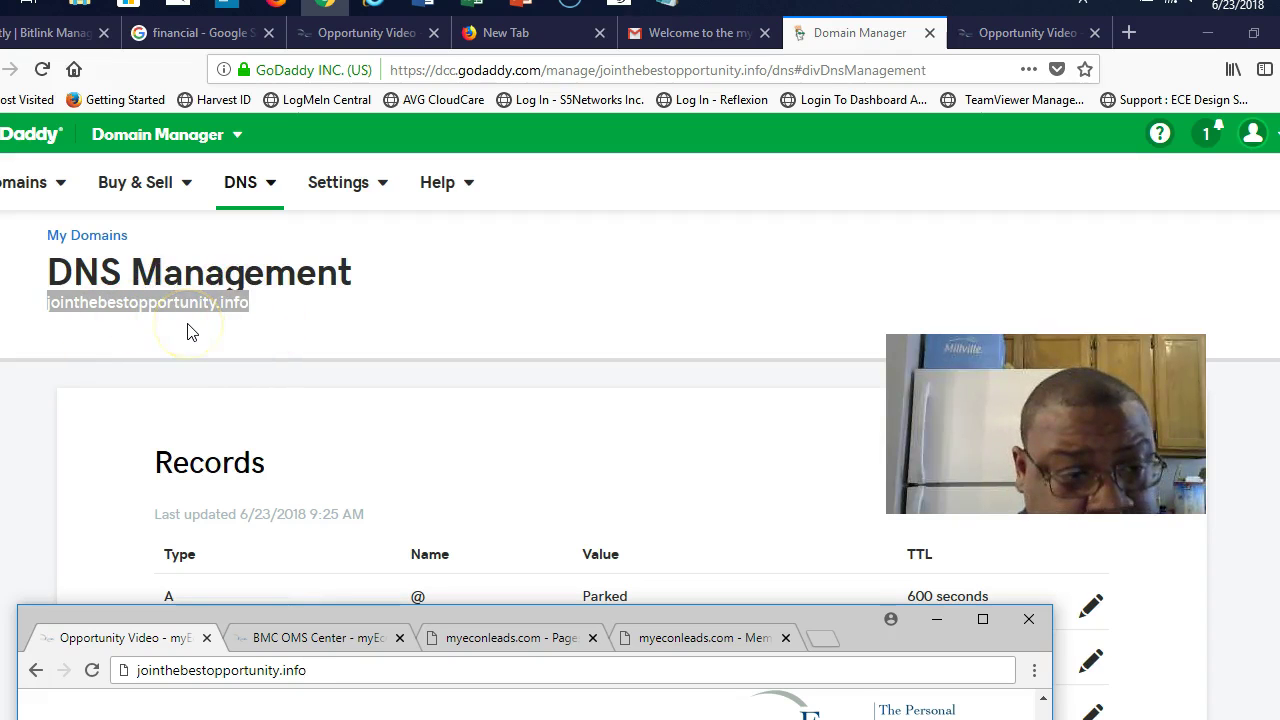
{"action": "scroll", "coordinate": [430, 340], "scroll_direction": "down", "scroll_amount": 6}
{"action": "scroll", "coordinate": [436, 366], "scroll_direction": "down", "scroll_amount": 3}
{"action": "scroll", "coordinate": [438, 370], "scroll_direction": "down", "scroll_amount": 1}
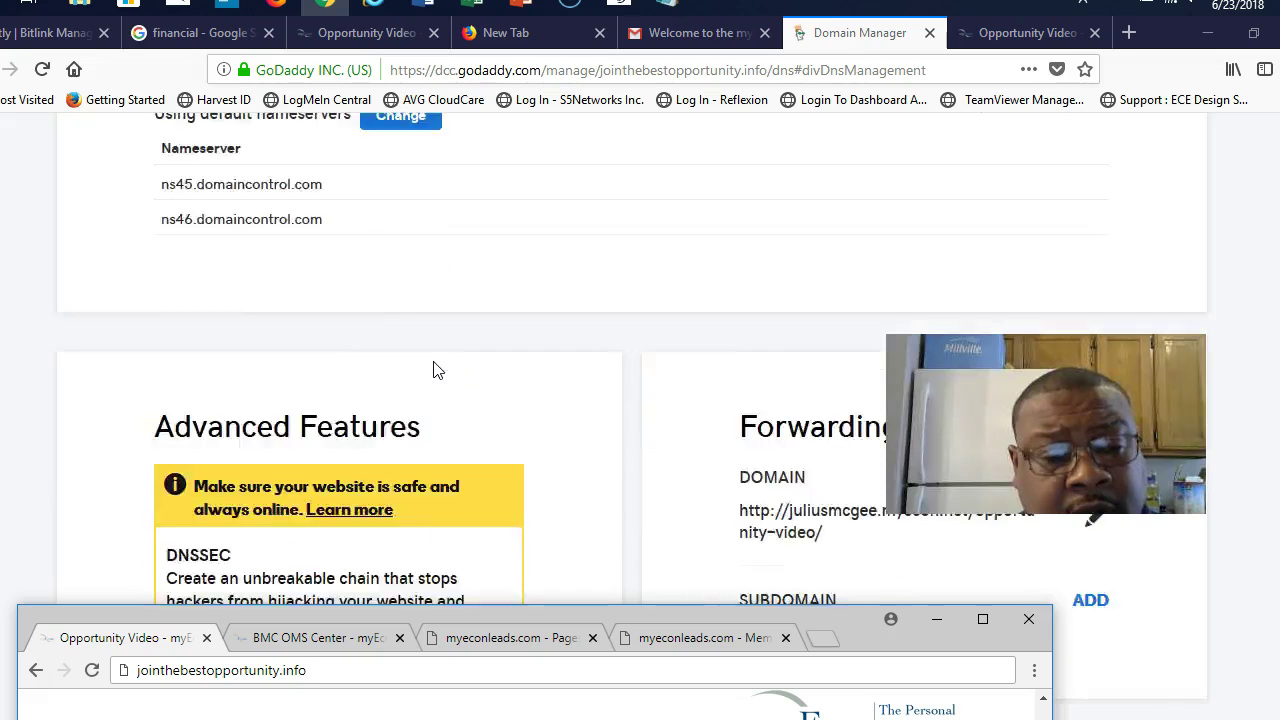
{"action": "scroll", "coordinate": [437, 370], "scroll_direction": "down", "scroll_amount": 4}
{"action": "scroll", "coordinate": [434, 366], "scroll_direction": "down", "scroll_amount": 2}
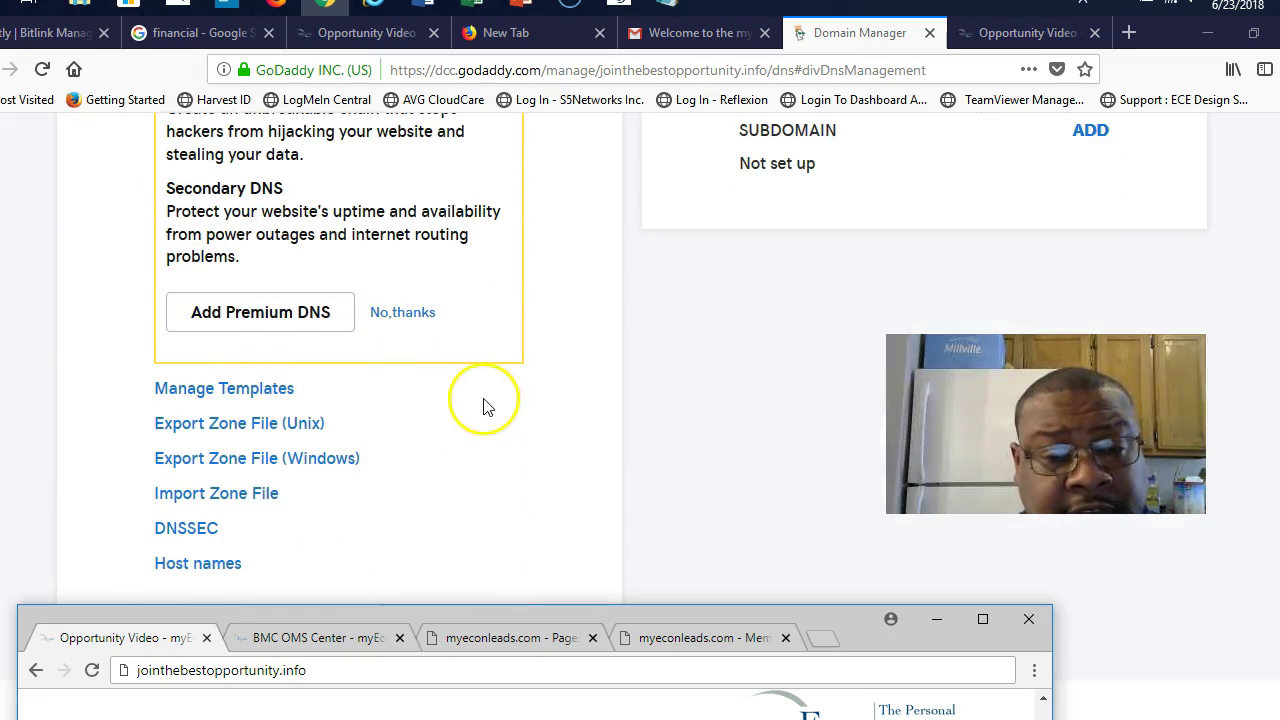
{"action": "scroll", "coordinate": [560, 440], "scroll_direction": "up", "scroll_amount": 5}
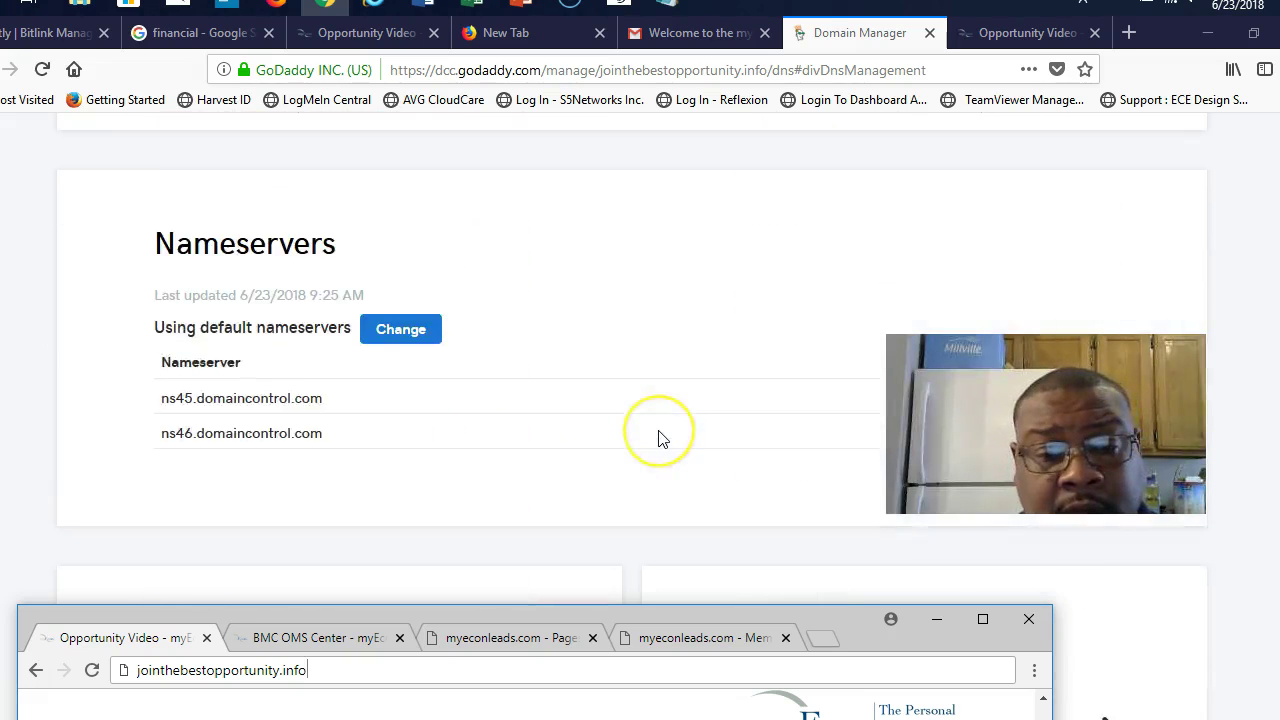
{"action": "scroll", "coordinate": [659, 438], "scroll_direction": "down", "scroll_amount": 4}
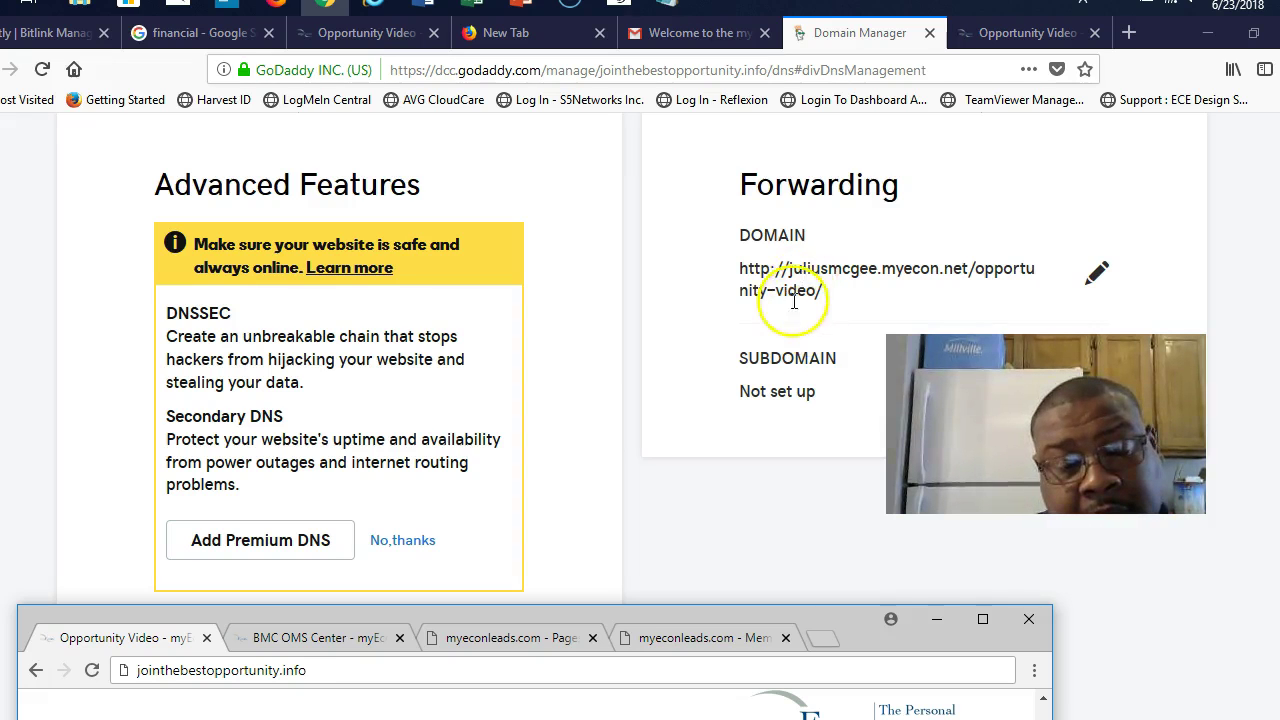
{"action": "scroll", "coordinate": [630, 320], "scroll_direction": "up", "scroll_amount": 10}
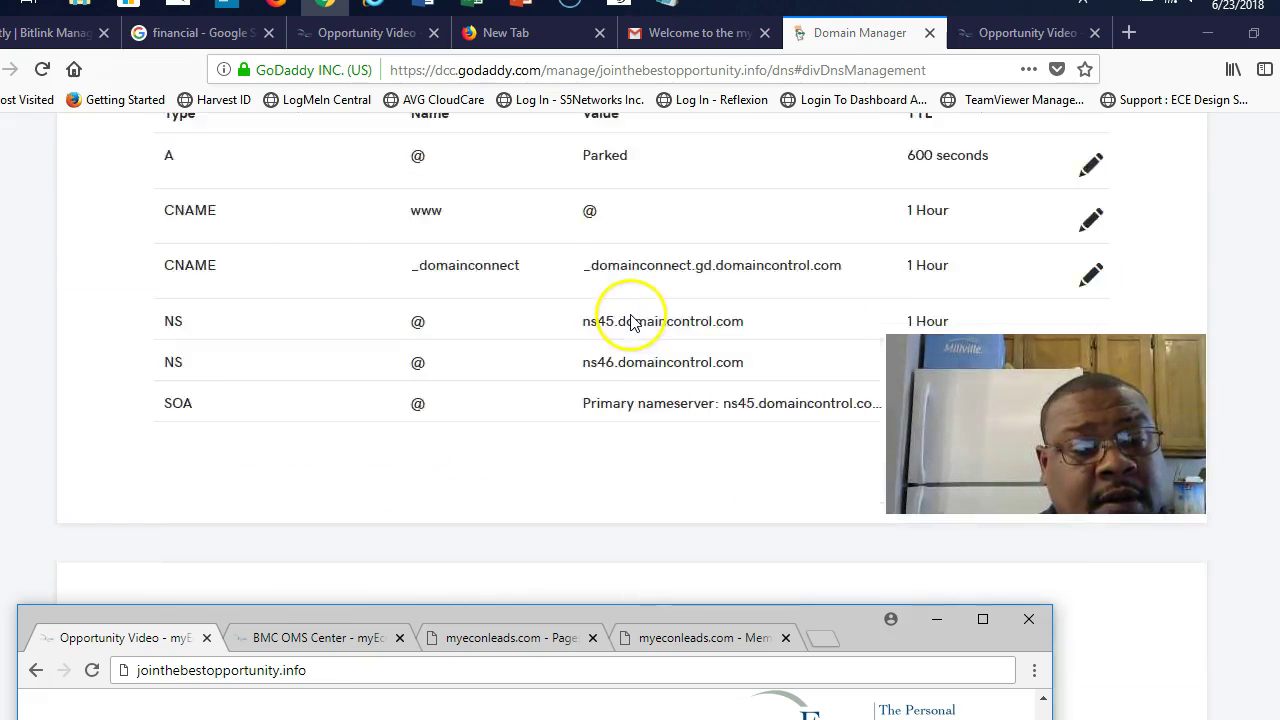
{"action": "scroll", "coordinate": [629, 318], "scroll_direction": "up", "scroll_amount": 5}
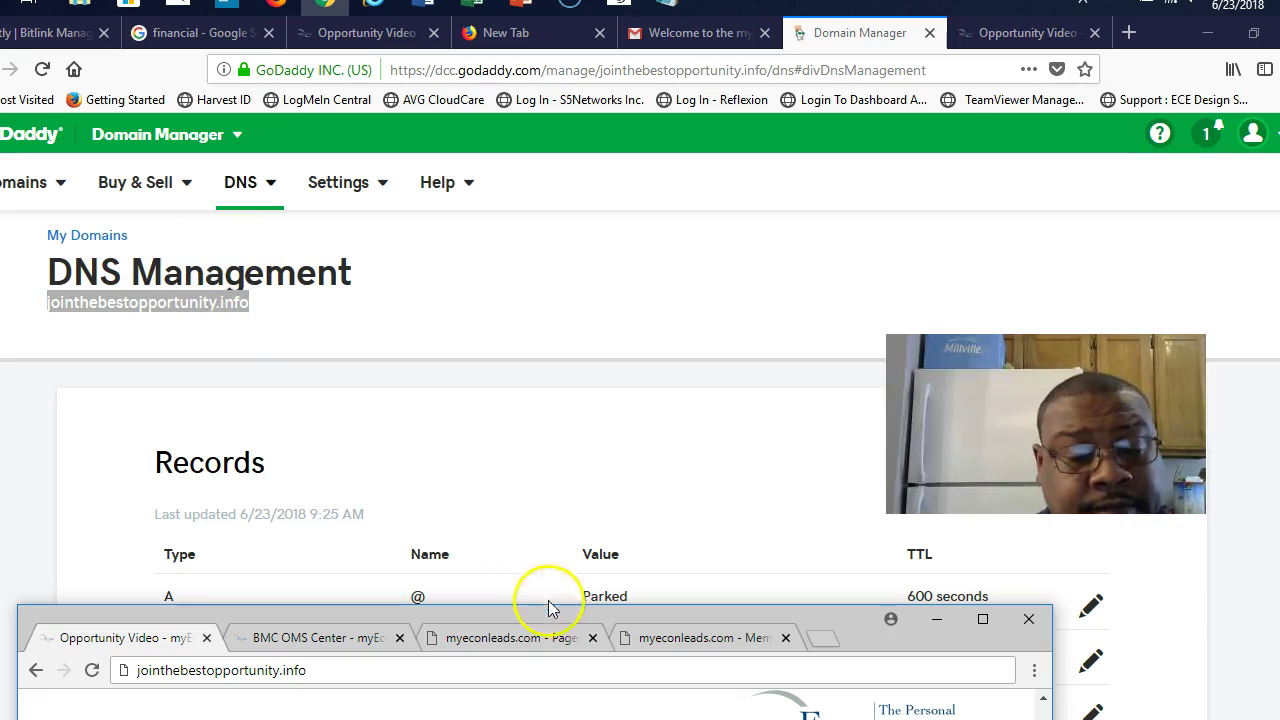
{"action": "left_click_drag", "start_coordinate": [558, 614], "coordinate": [679, 208]}
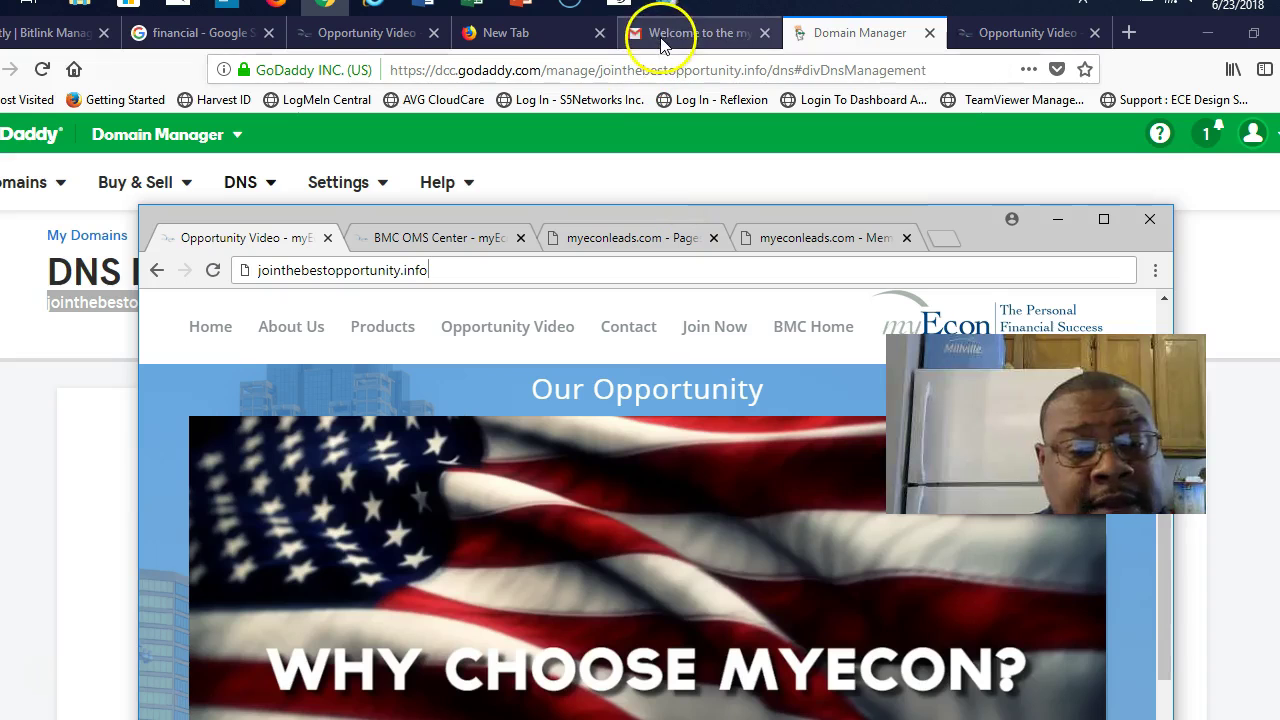
Step: Move Notepad right and select prosperitywithjulius.com, profitwithjuliusmcgee.com and successwithjulius.info in turn
{"action": "left_click", "coordinate": [553, 143]}
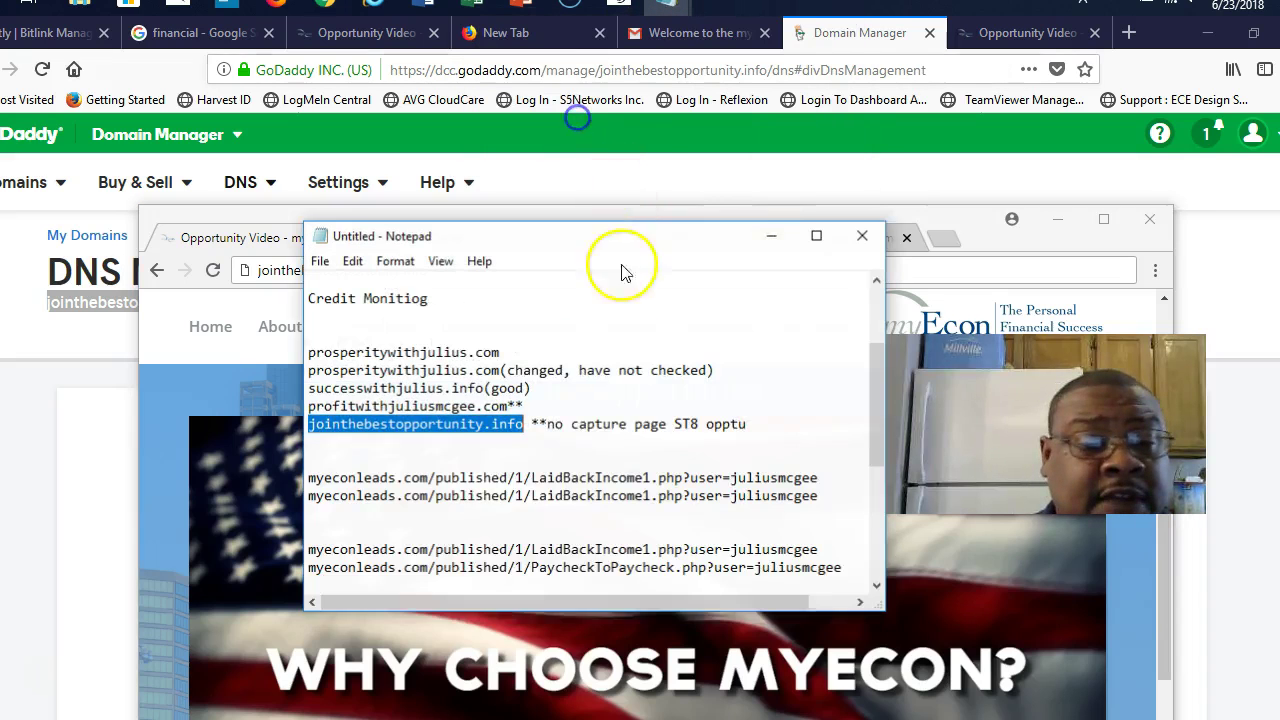
{"action": "left_click_drag", "start_coordinate": [552, 250], "coordinate": [735, 253]}
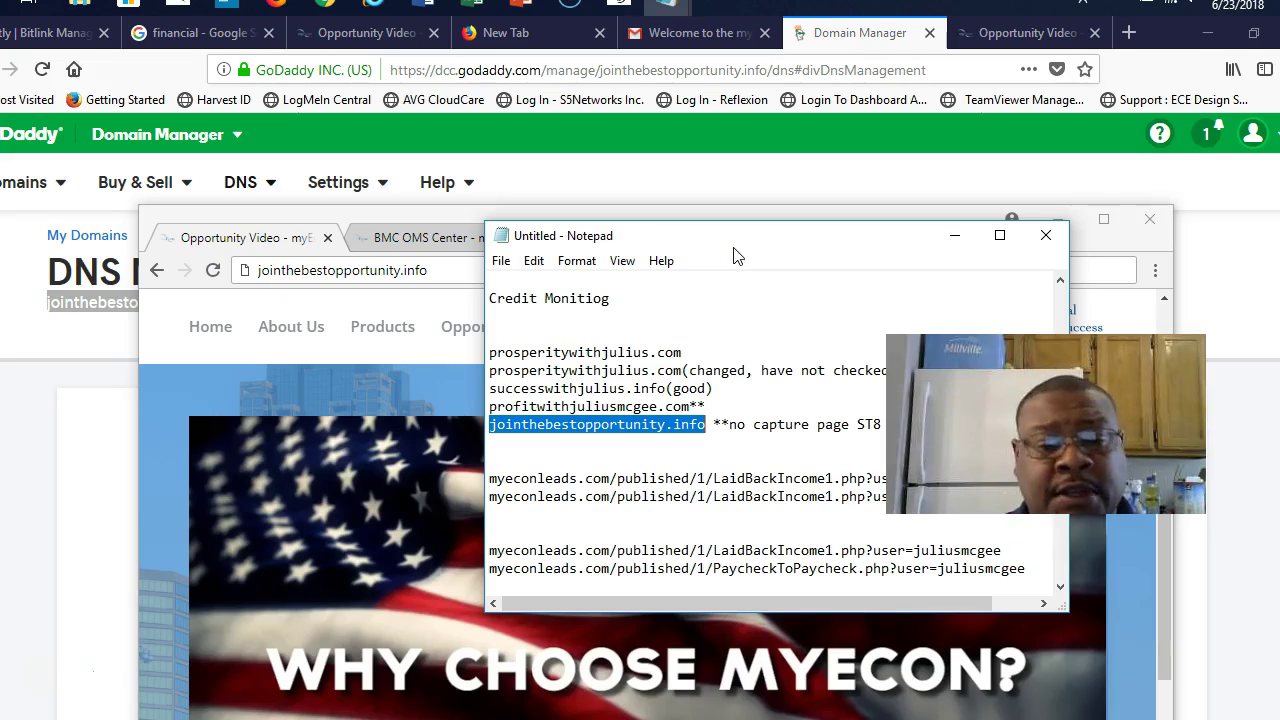
{"action": "left_click_drag", "start_coordinate": [683, 352], "coordinate": [490, 353]}
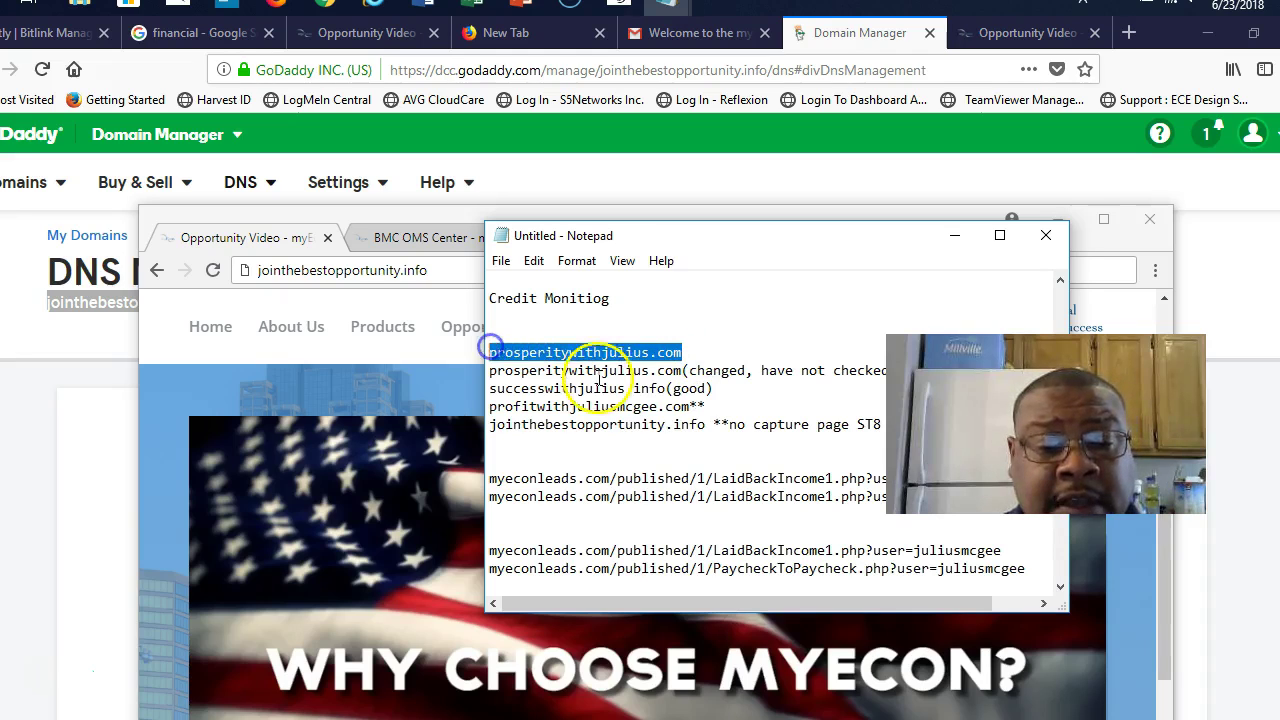
{"action": "left_click", "coordinate": [706, 406]}
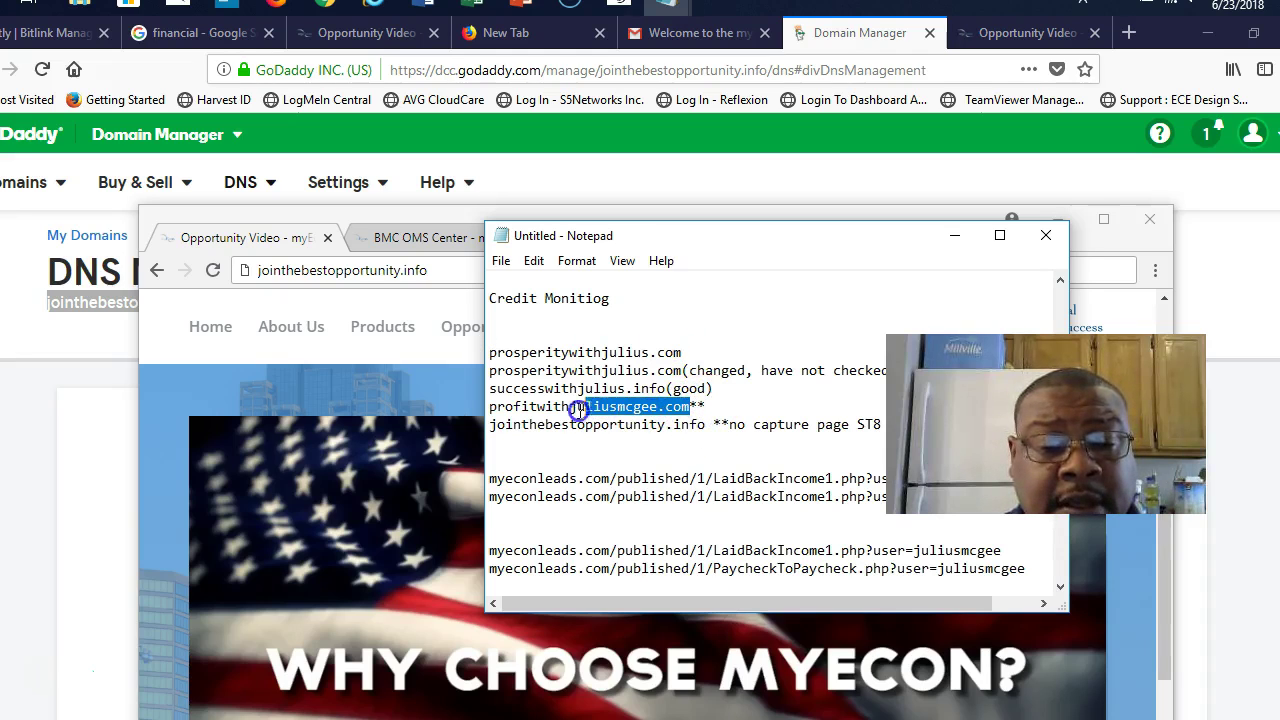
{"action": "left_click_drag", "start_coordinate": [690, 406], "coordinate": [497, 406]}
{"action": "left_click_drag", "start_coordinate": [666, 388], "coordinate": [520, 388]}
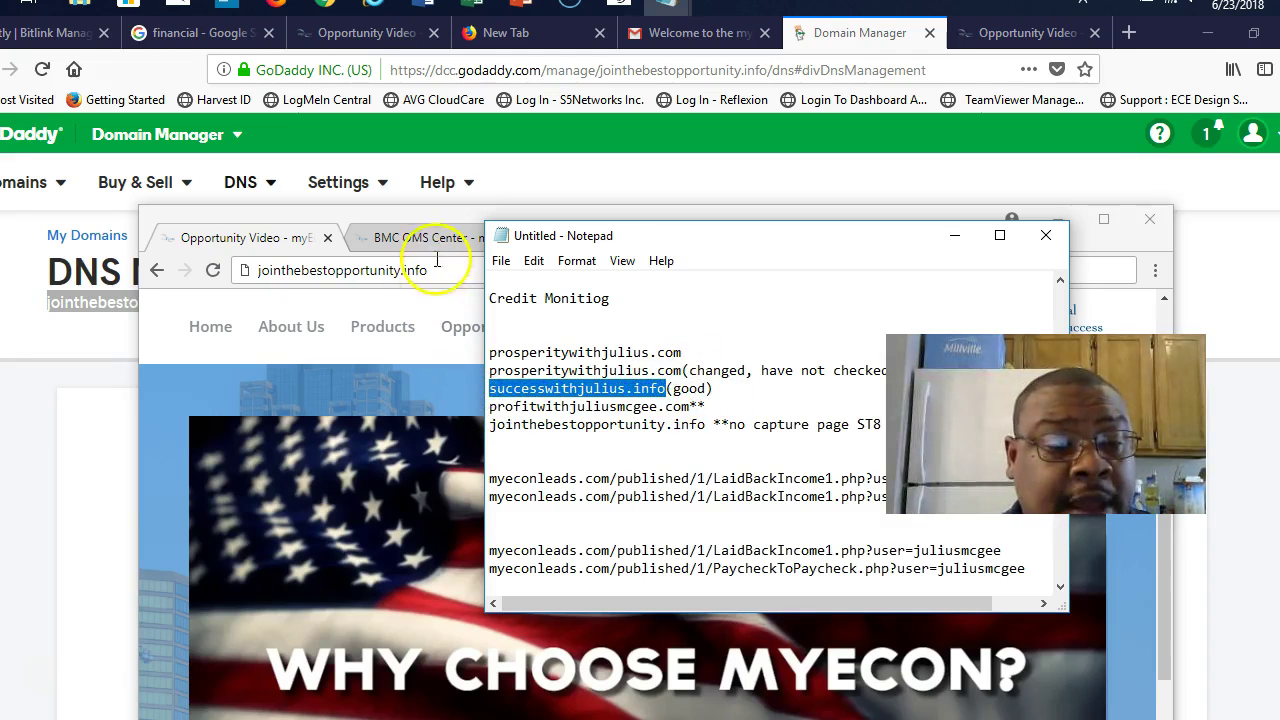
{"action": "left_click", "coordinate": [425, 237]}
Step: In a new tab, load successwithjulius.info and scroll to the Laid Back Income 1 opt-in form
{"action": "left_click", "coordinate": [609, 243]}
{"action": "left_click", "coordinate": [785, 240]}
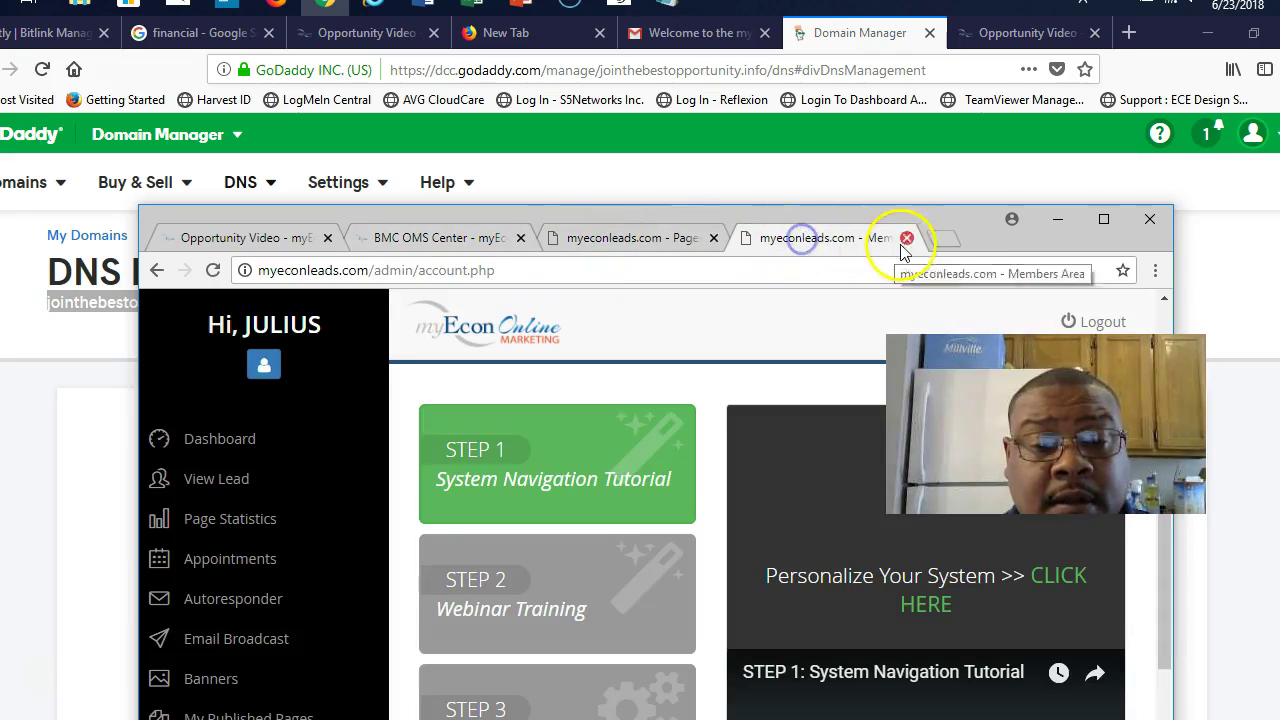
{"action": "left_click", "coordinate": [947, 238]}
{"action": "left_click", "coordinate": [600, 265]}
{"action": "type", "text": "successwithjulius.info"}
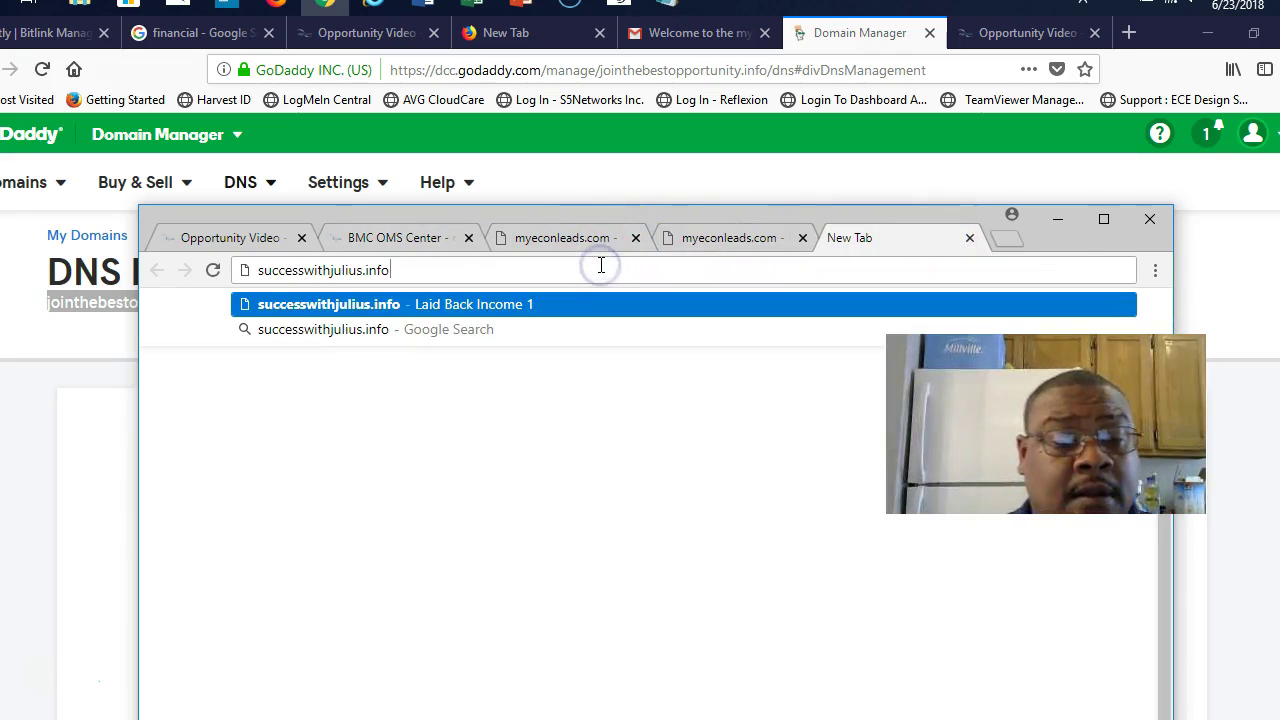
{"action": "key", "text": "Return"}
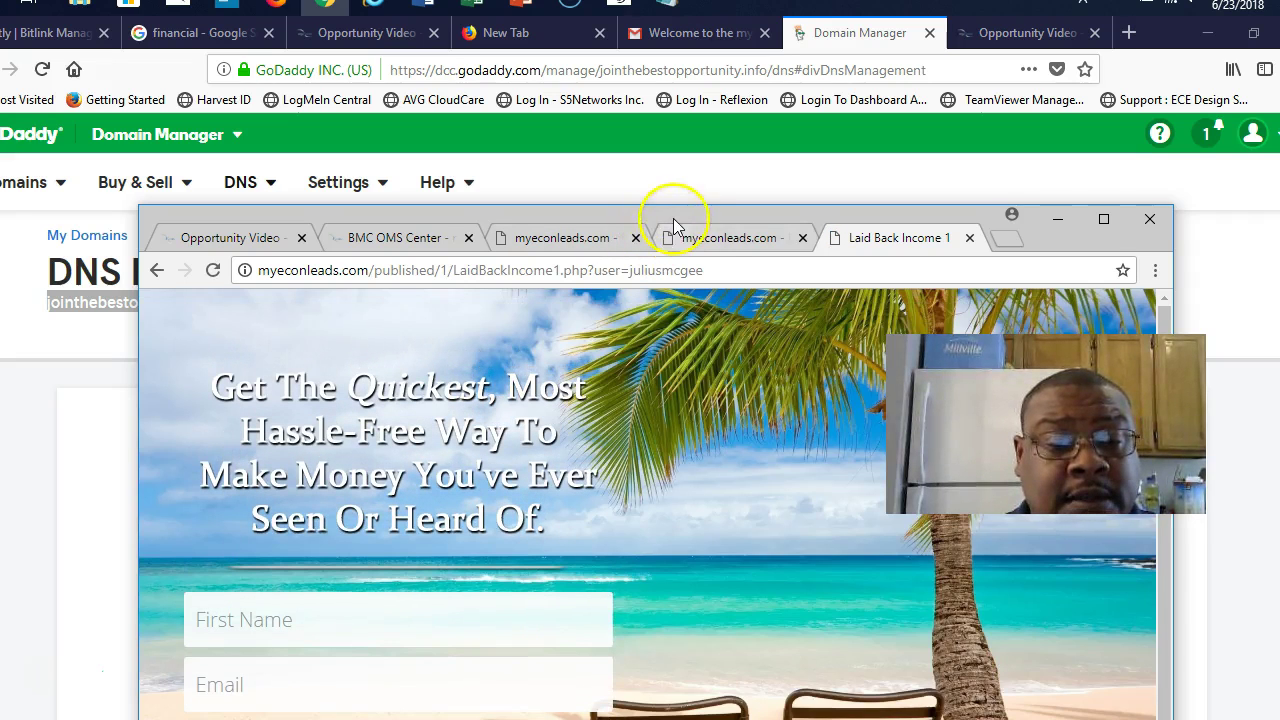
{"action": "left_click_drag", "start_coordinate": [674, 224], "coordinate": [670, 147]}
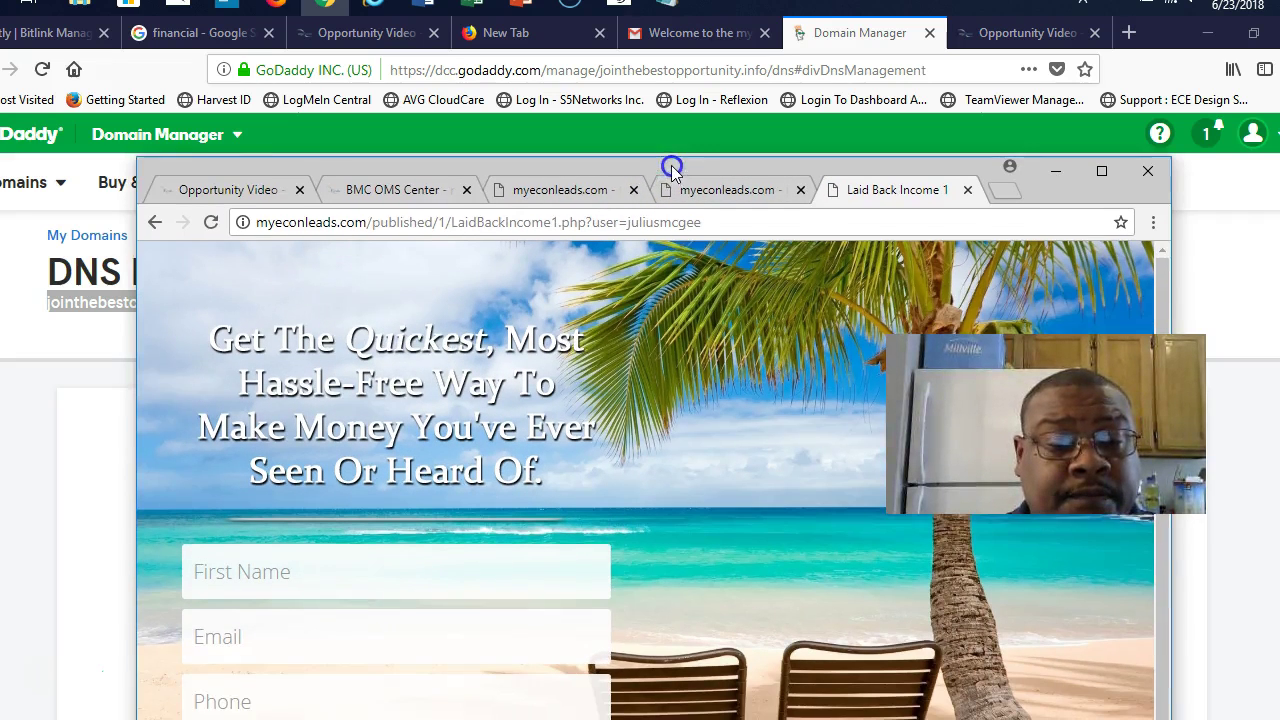
{"action": "scroll", "coordinate": [412, 456], "scroll_direction": "down", "scroll_amount": 1}
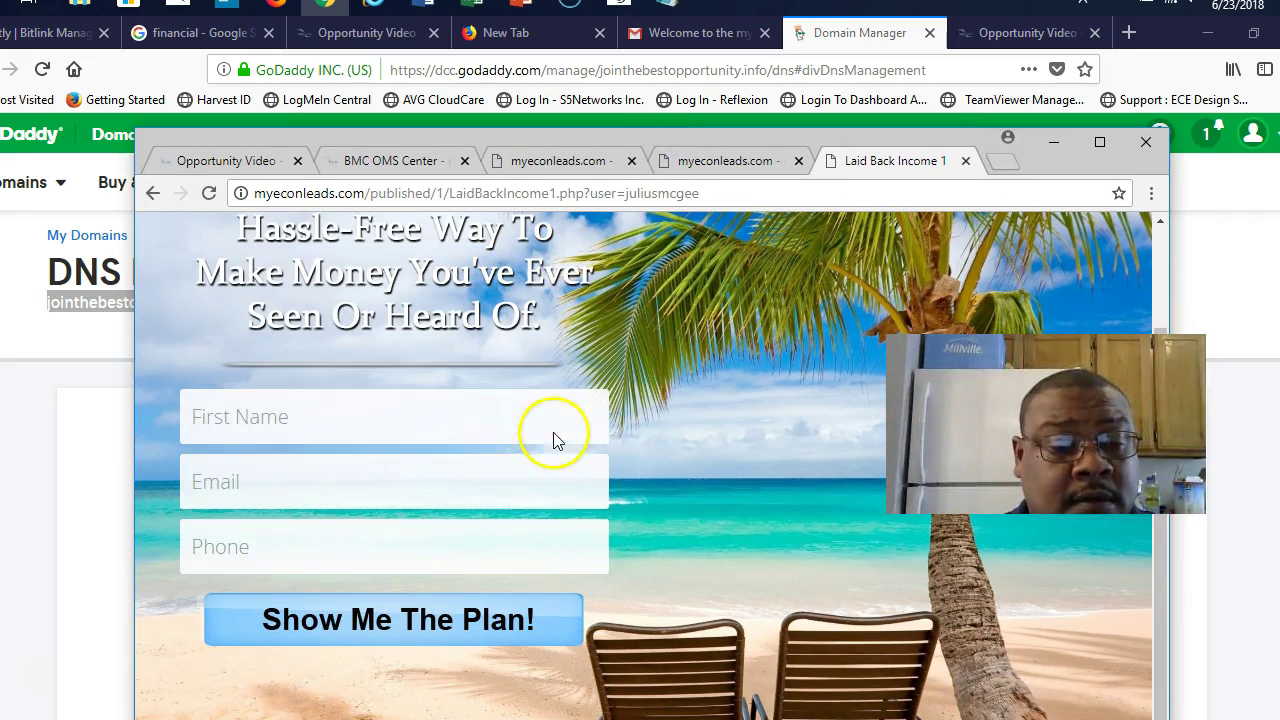
{"action": "scroll", "coordinate": [866, 510], "scroll_direction": "up", "scroll_amount": 1}
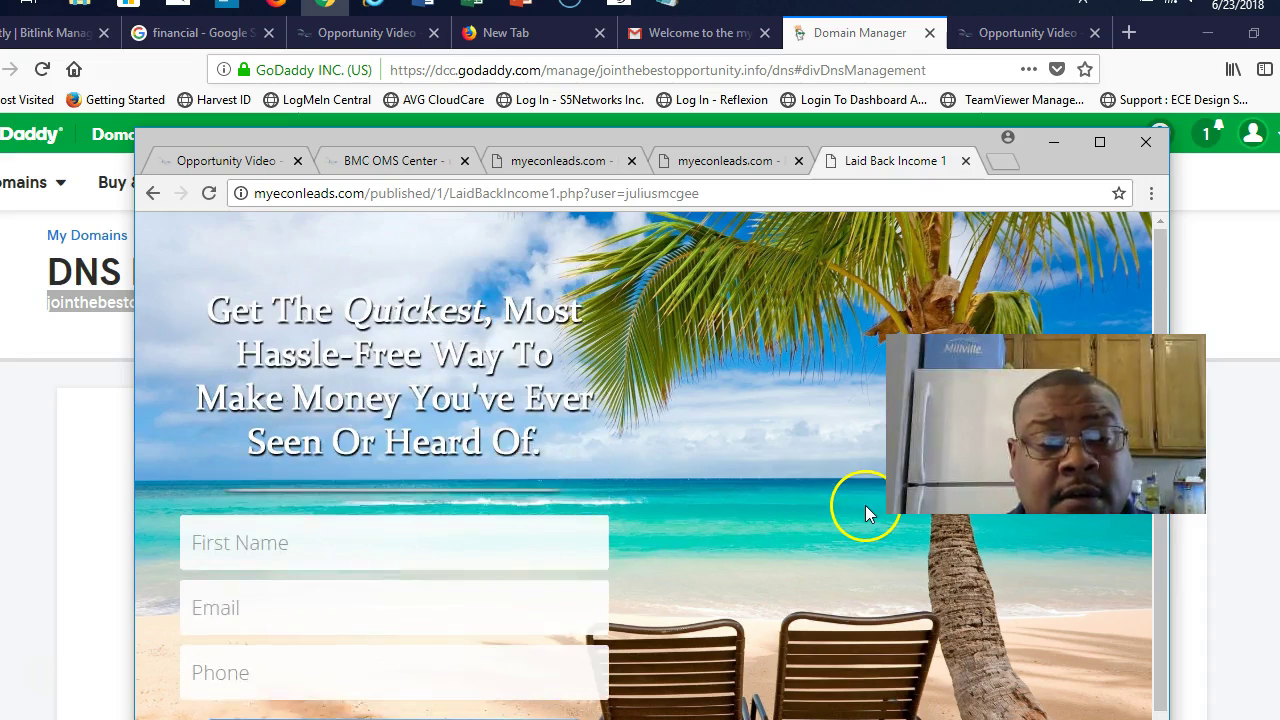
{"action": "scroll", "coordinate": [700, 502], "scroll_direction": "down", "scroll_amount": 1}
{"action": "left_click", "coordinate": [369, 425]}
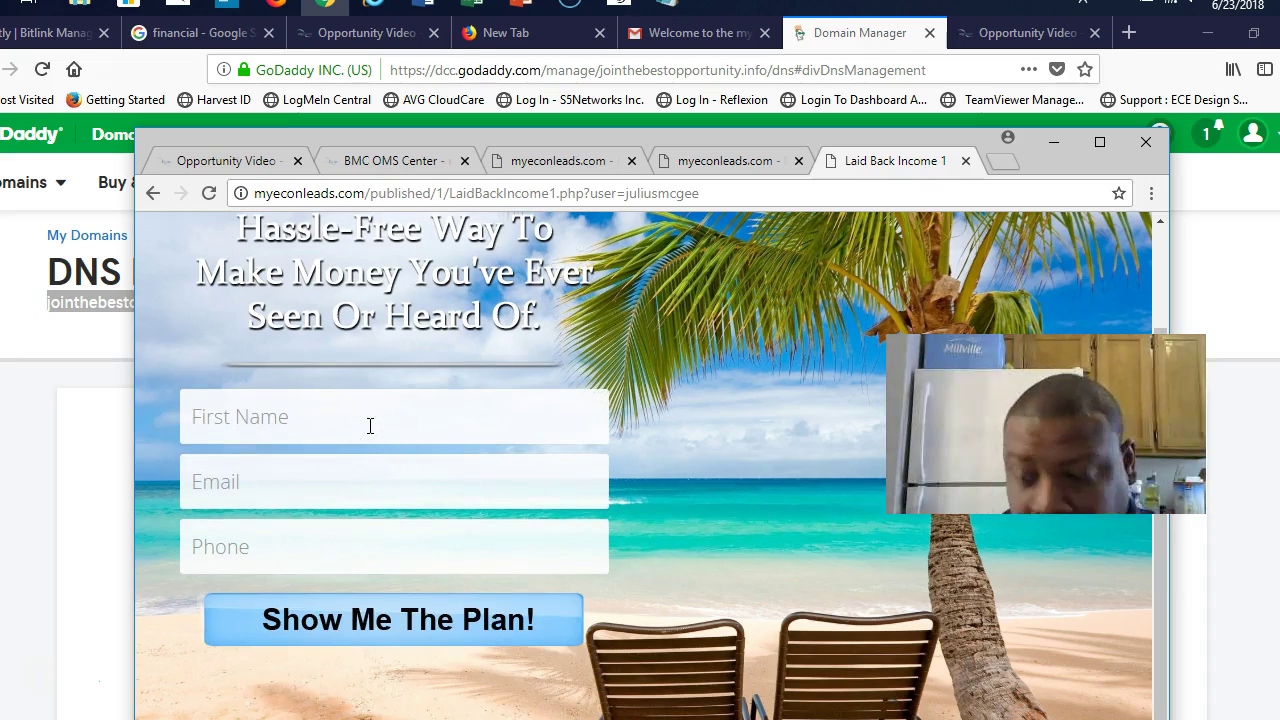
Step: Enter a test first name, email and phone, and submit with Show Me The Plan!
{"action": "type", "text": "ju"}
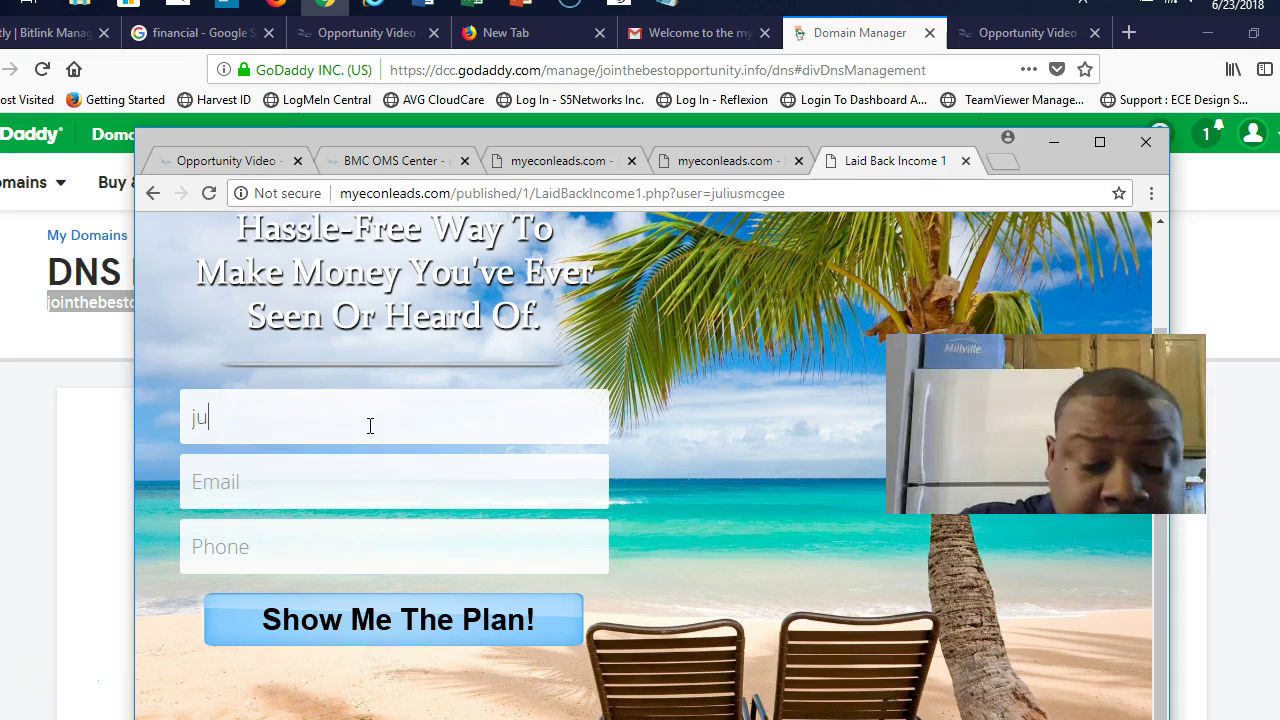
{"action": "key", "text": "BackSpace"}
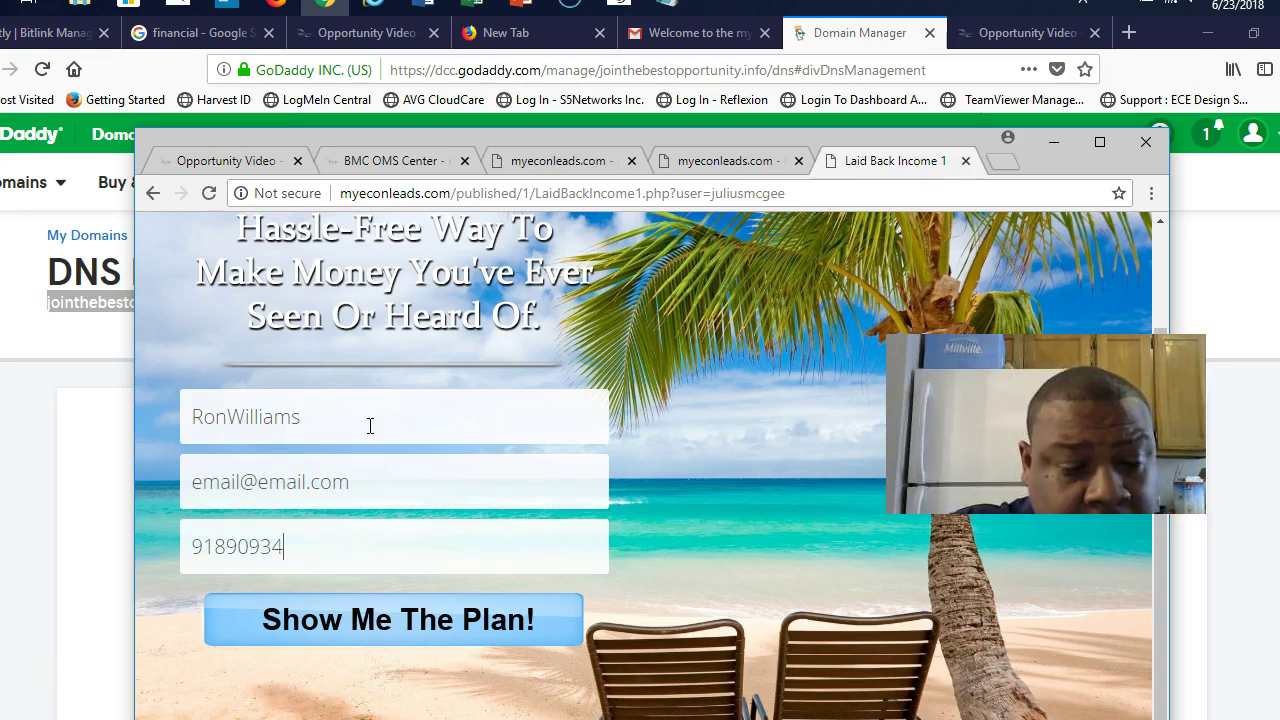
{"action": "left_click", "coordinate": [383, 626]}
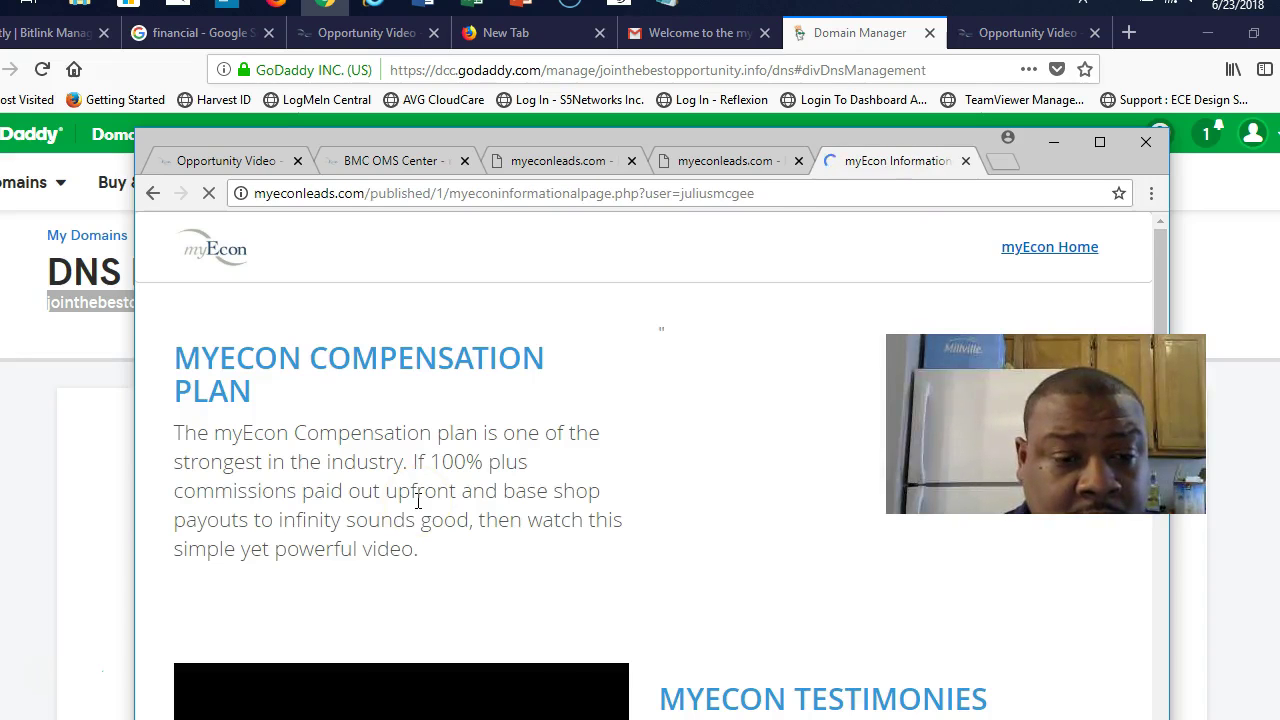
{"action": "scroll", "coordinate": [418, 502], "scroll_direction": "down", "scroll_amount": 1}
{"action": "scroll", "coordinate": [418, 502], "scroll_direction": "down", "scroll_amount": 3}
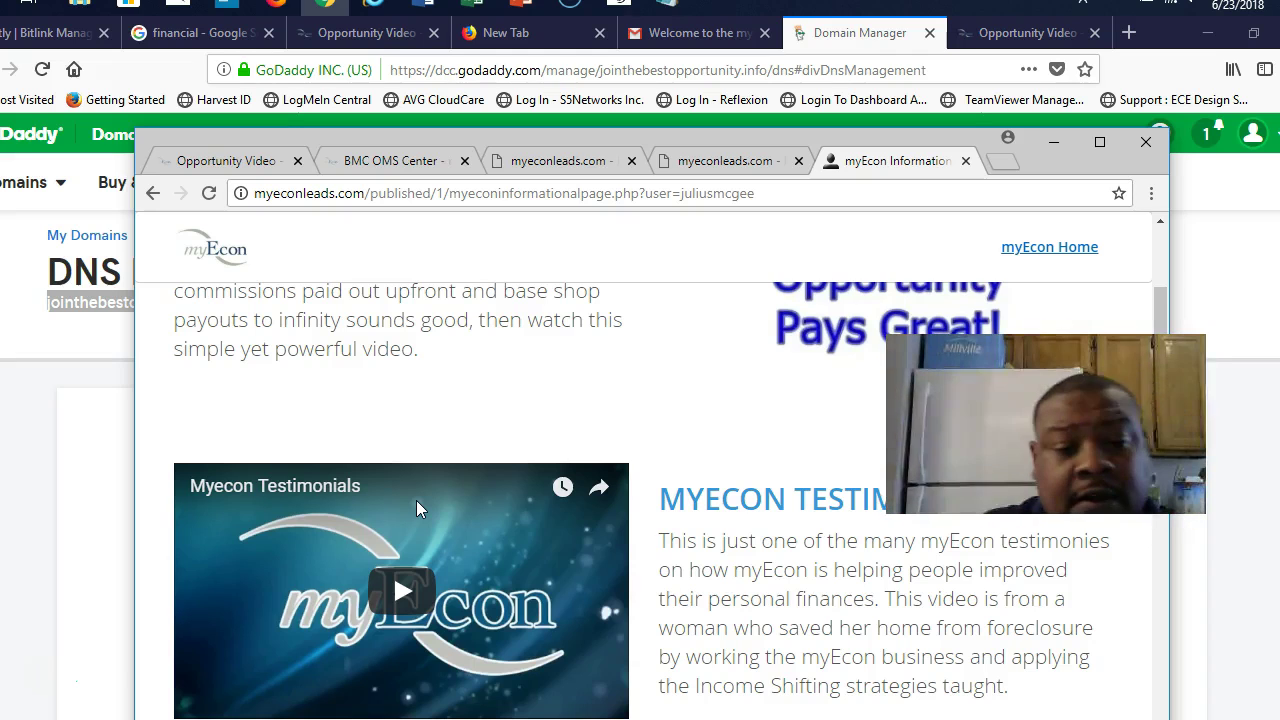
{"action": "scroll", "coordinate": [416, 500], "scroll_direction": "down", "scroll_amount": 1}
{"action": "scroll", "coordinate": [445, 373], "scroll_direction": "up", "scroll_amount": 3}
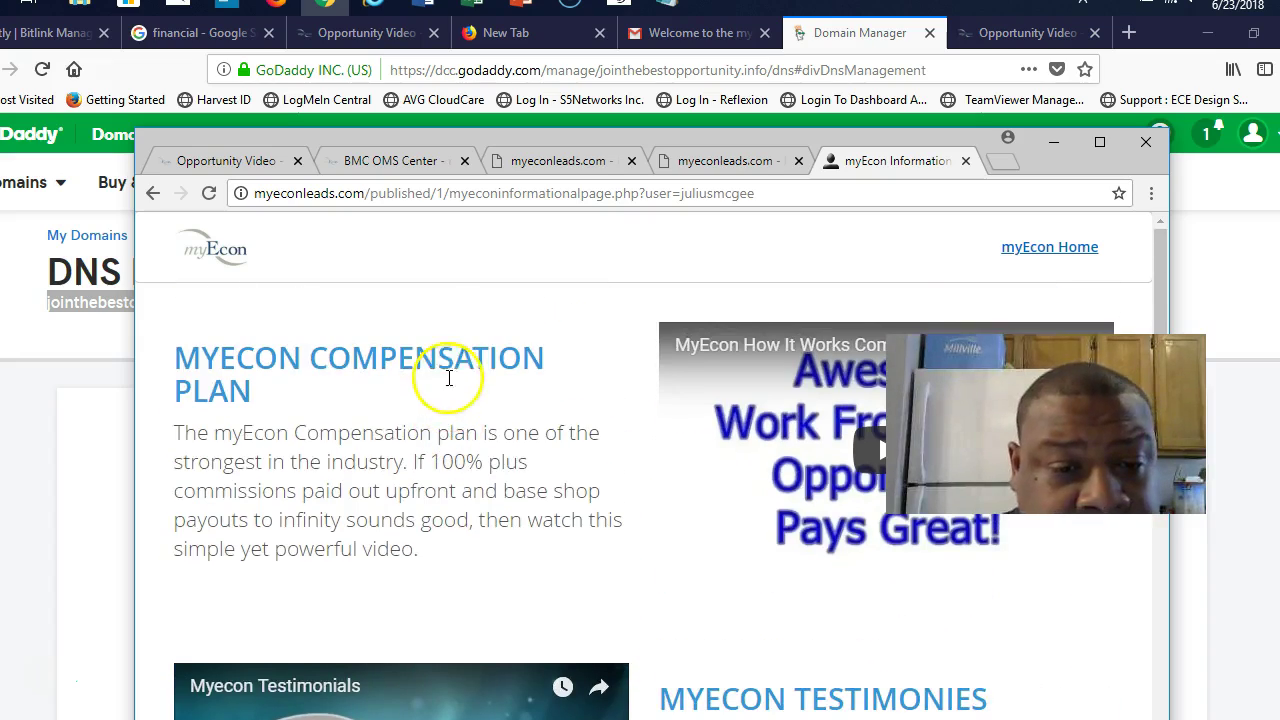
{"action": "scroll", "coordinate": [560, 510], "scroll_direction": "down", "scroll_amount": 3}
{"action": "scroll", "coordinate": [571, 546], "scroll_direction": "down", "scroll_amount": 5}
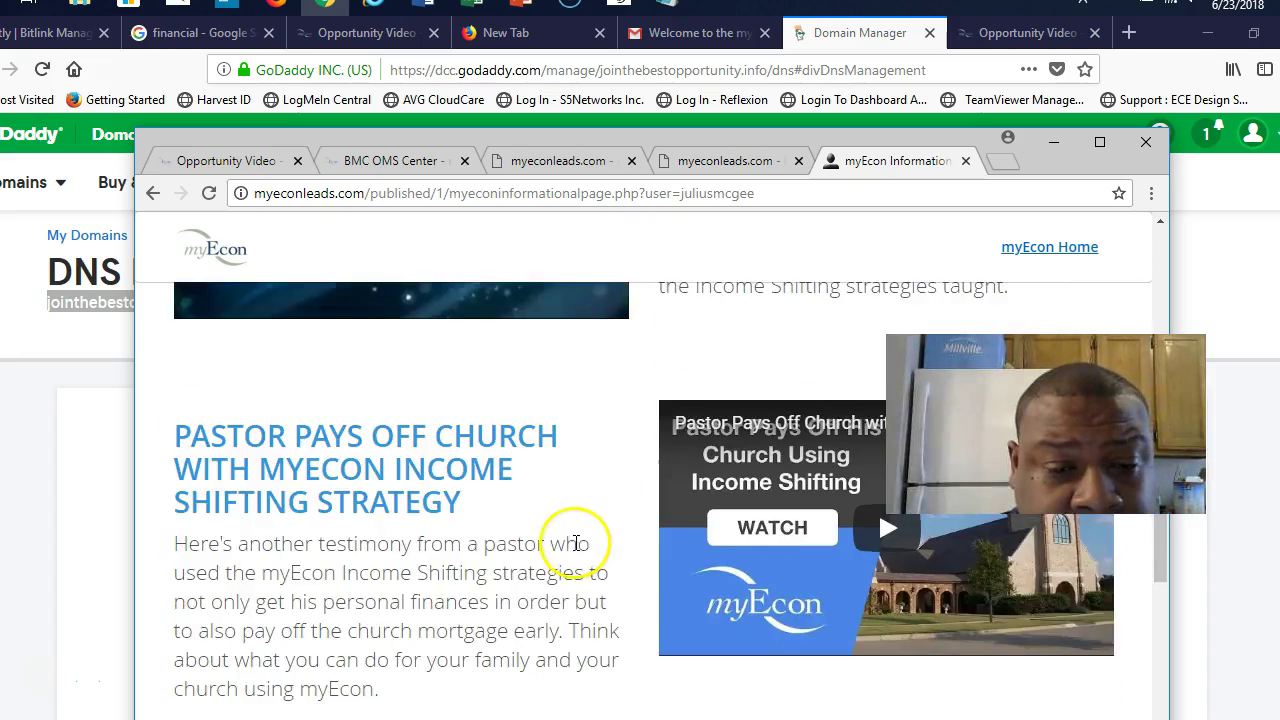
{"action": "scroll", "coordinate": [571, 549], "scroll_direction": "up", "scroll_amount": 2}
{"action": "scroll", "coordinate": [560, 475], "scroll_direction": "up", "scroll_amount": 4}
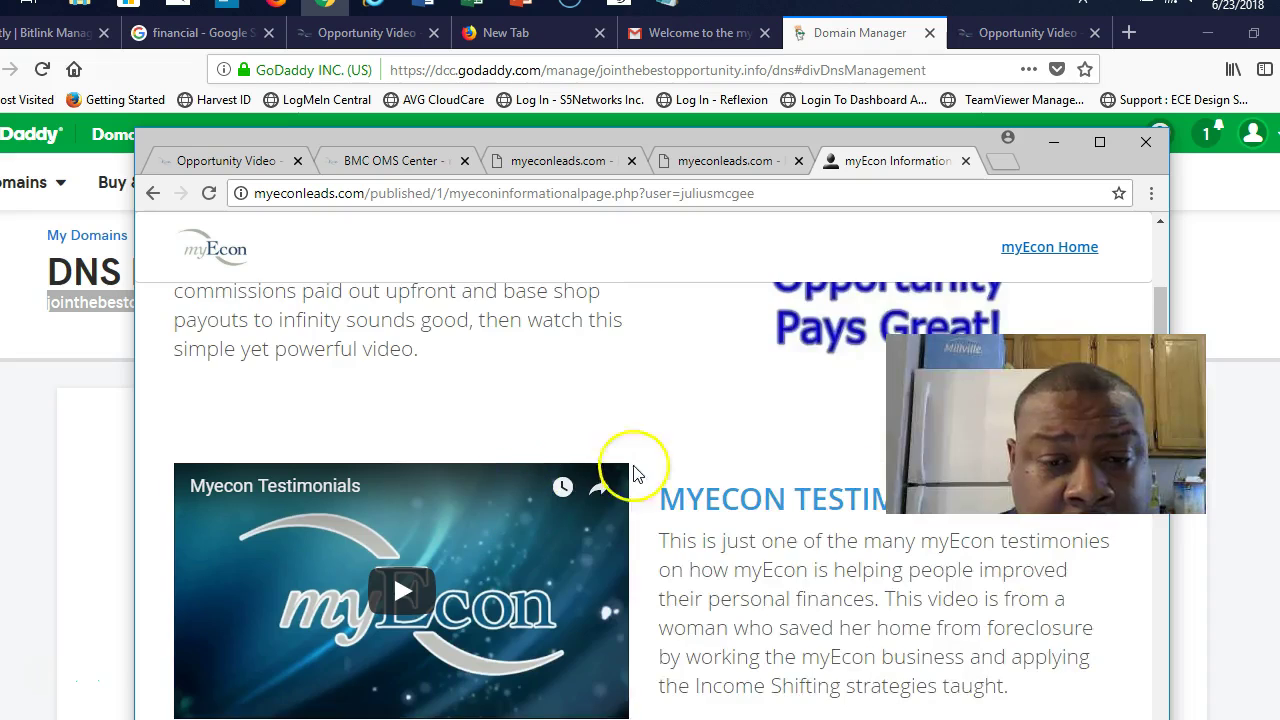
{"action": "scroll", "coordinate": [620, 555], "scroll_direction": "down", "scroll_amount": 4}
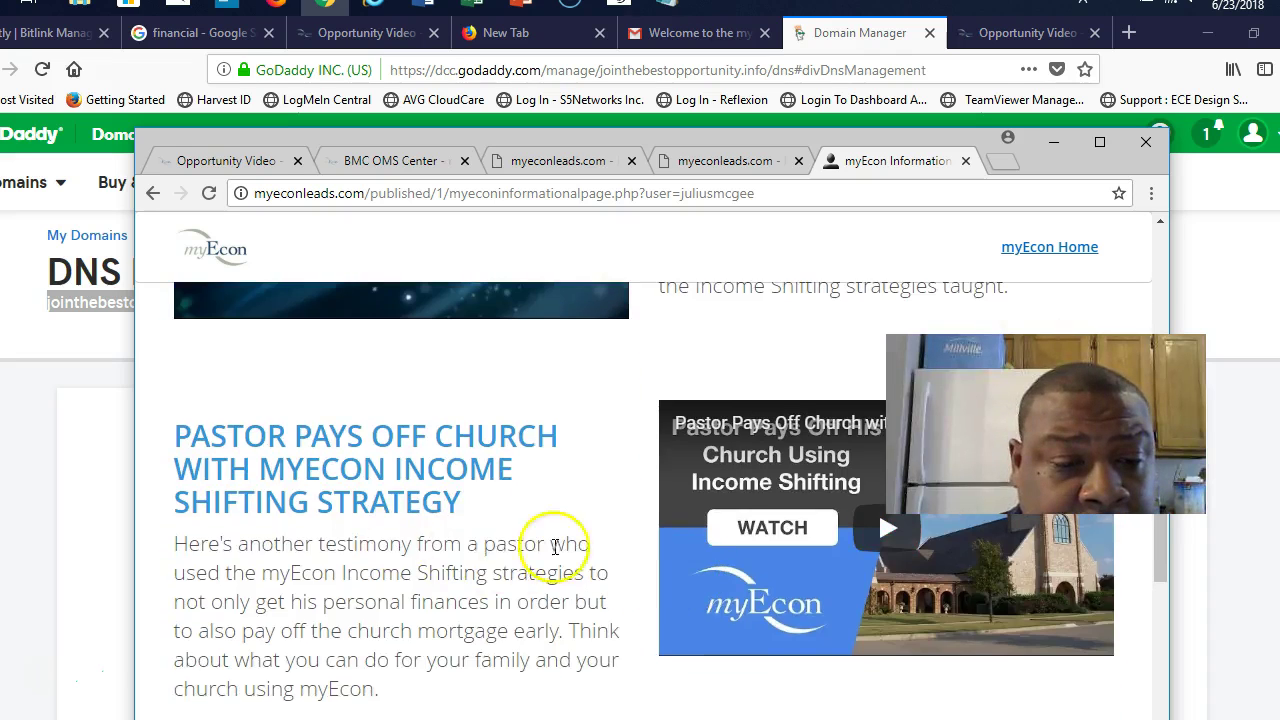
{"action": "scroll", "coordinate": [600, 570], "scroll_direction": "up", "scroll_amount": 4}
{"action": "scroll", "coordinate": [615, 577], "scroll_direction": "up", "scroll_amount": 2}
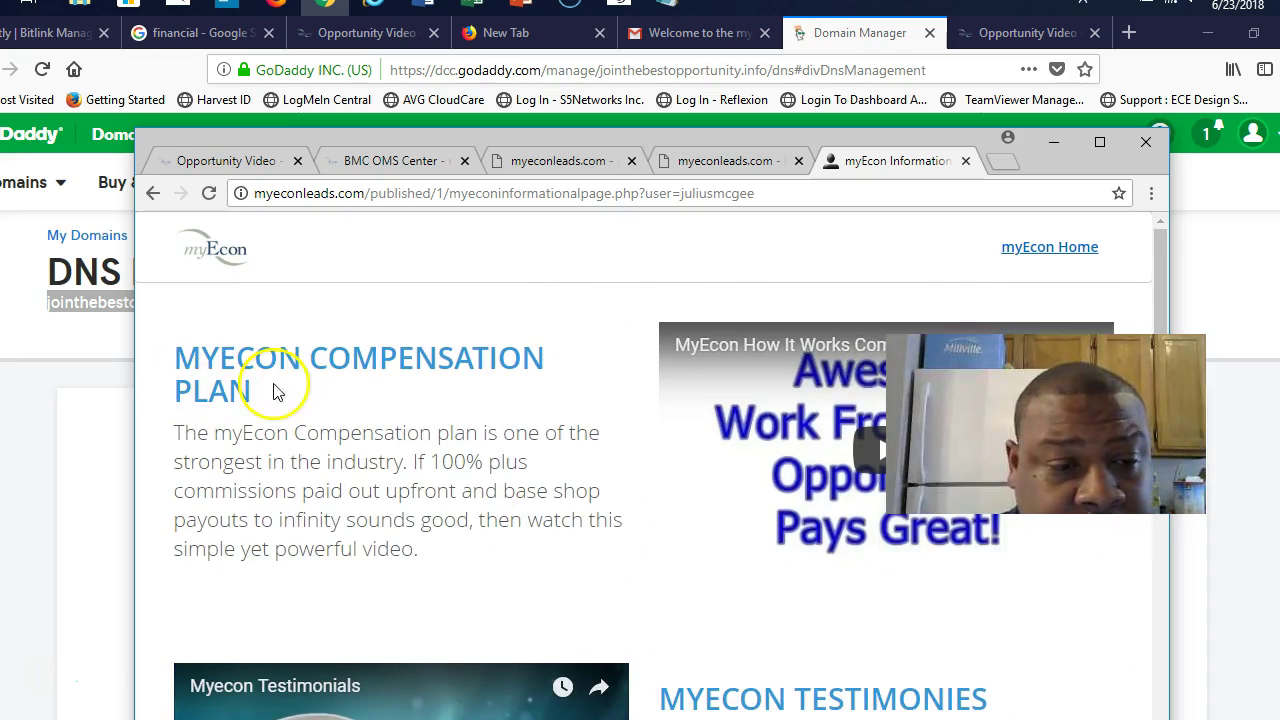
{"action": "scroll", "coordinate": [560, 531], "scroll_direction": "down", "scroll_amount": 3}
{"action": "scroll", "coordinate": [500, 550], "scroll_direction": "down", "scroll_amount": 3}
{"action": "scroll", "coordinate": [467, 566], "scroll_direction": "down", "scroll_amount": 1}
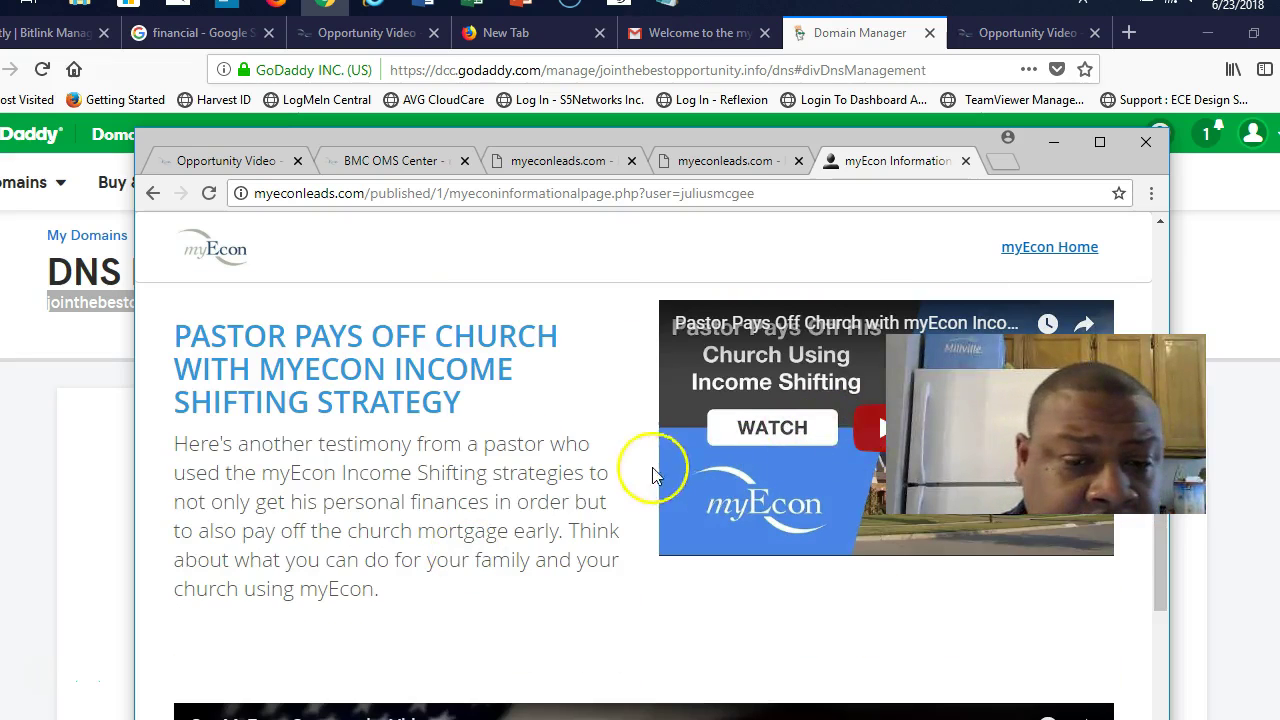
{"action": "scroll", "coordinate": [600, 470], "scroll_direction": "down", "scroll_amount": 3}
{"action": "scroll", "coordinate": [540, 520], "scroll_direction": "down", "scroll_amount": 4}
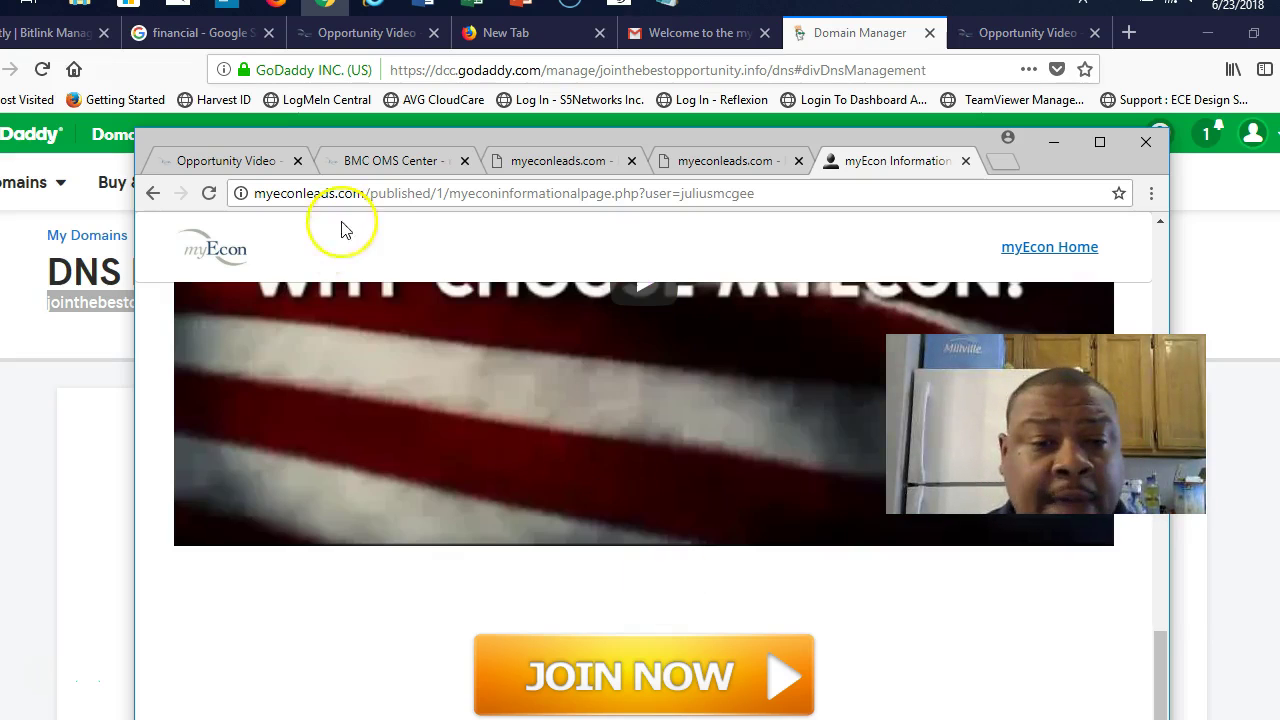
{"action": "left_click", "coordinate": [700, 161]}
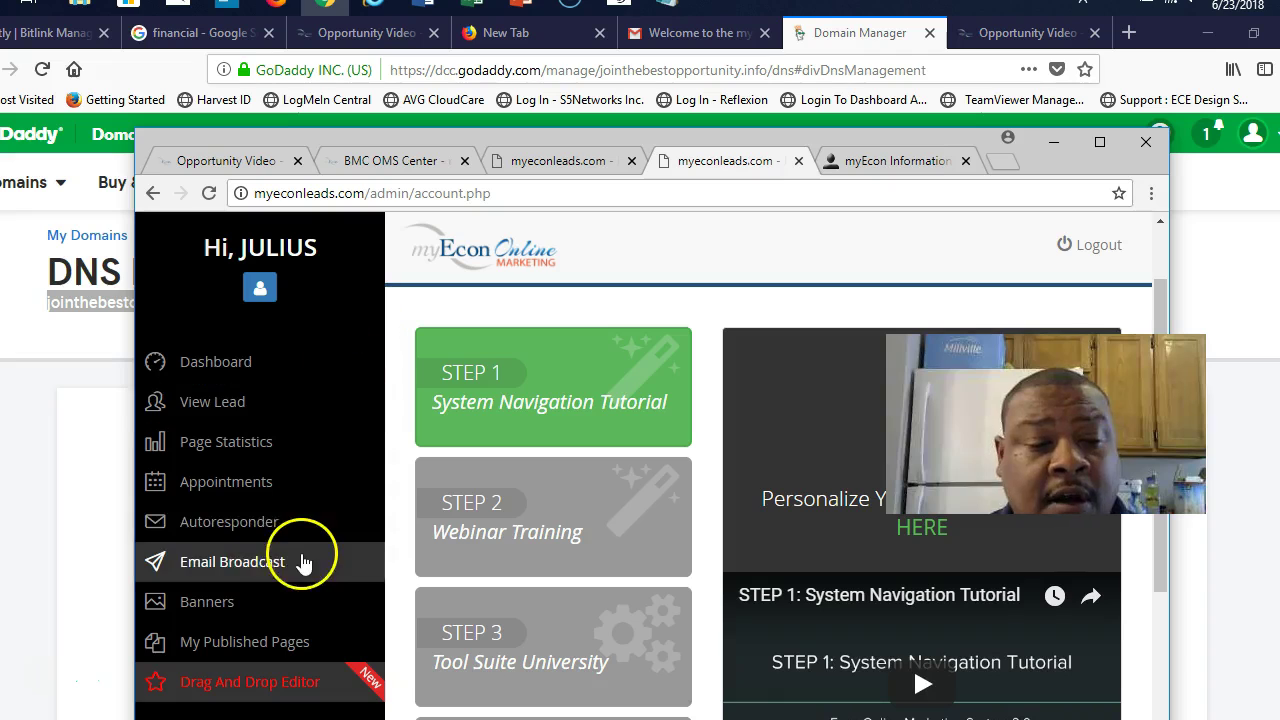
Step: Bring up the myEcon members dashboard with its Step 1–3 training cards
{"action": "left_click", "coordinate": [259, 447]}
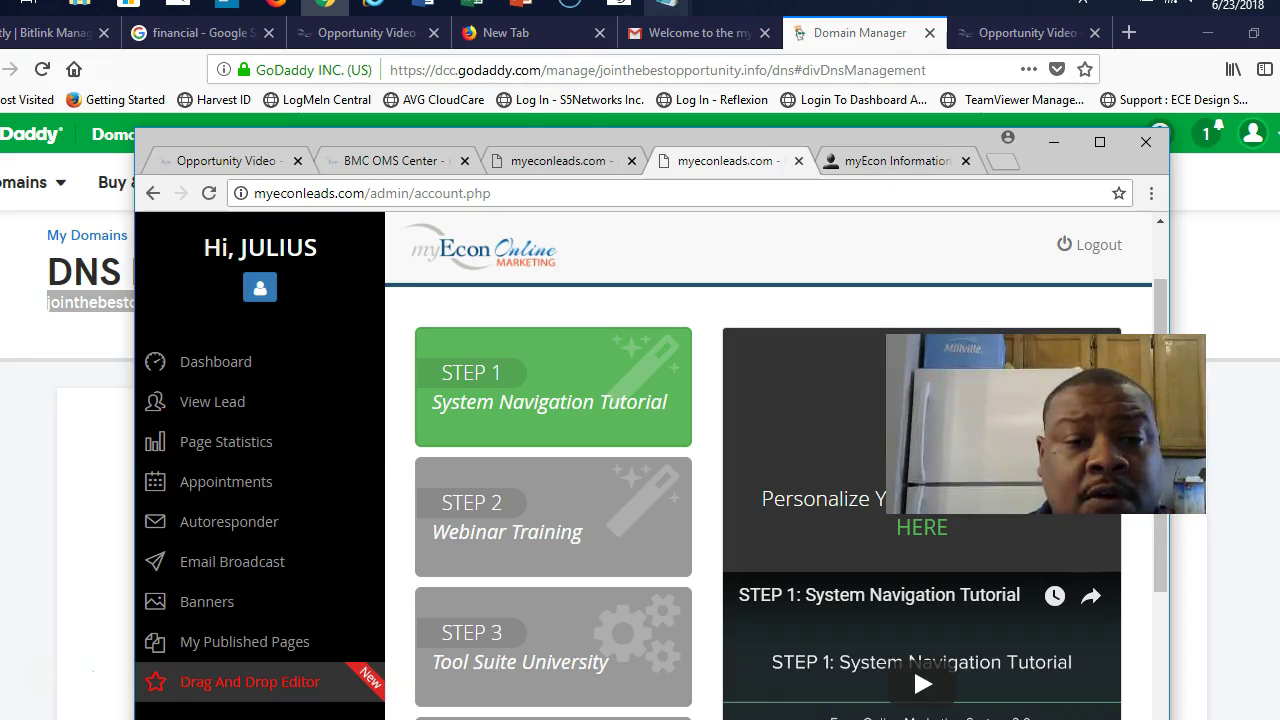
Step: Select jointhebestopportunity.info in the Notepad domain notes, then return to the myEcon Information page
{"action": "mouse_move", "coordinate": [666, 4]}
{"action": "left_click", "coordinate": [600, 120]}
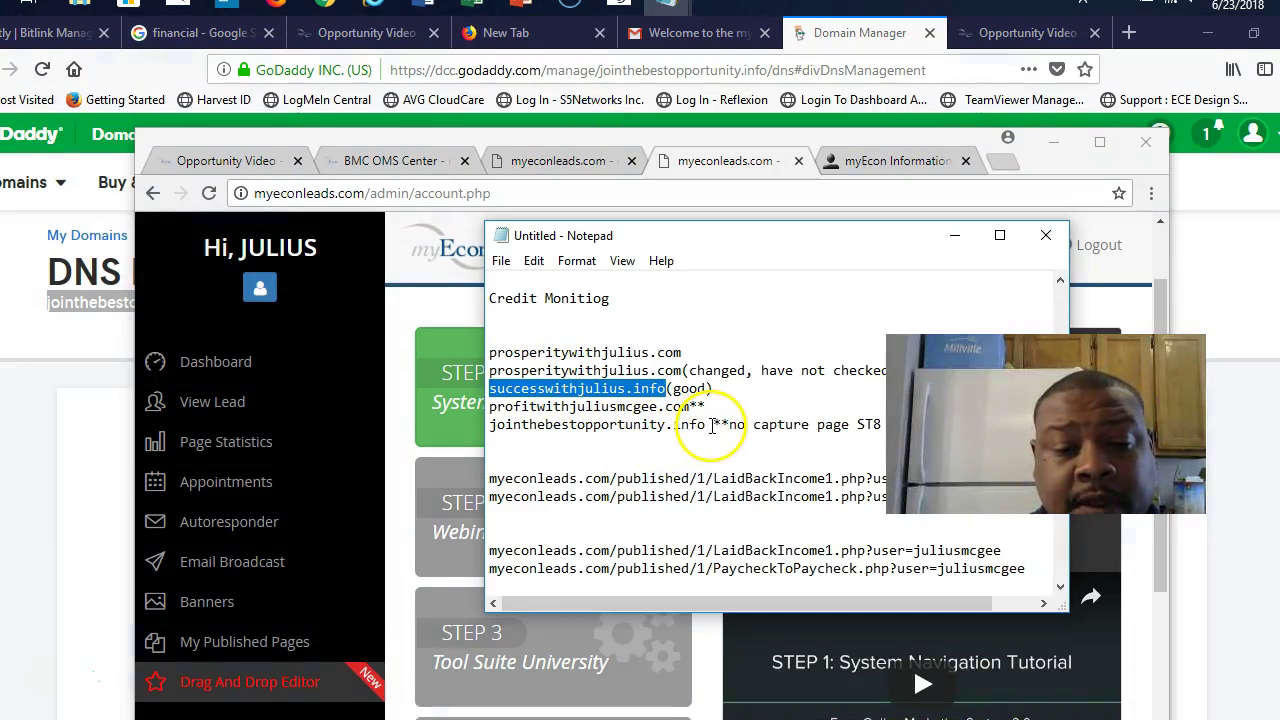
{"action": "left_click_drag", "start_coordinate": [712, 424], "coordinate": [491, 432]}
{"action": "key", "text": "shift+End"}
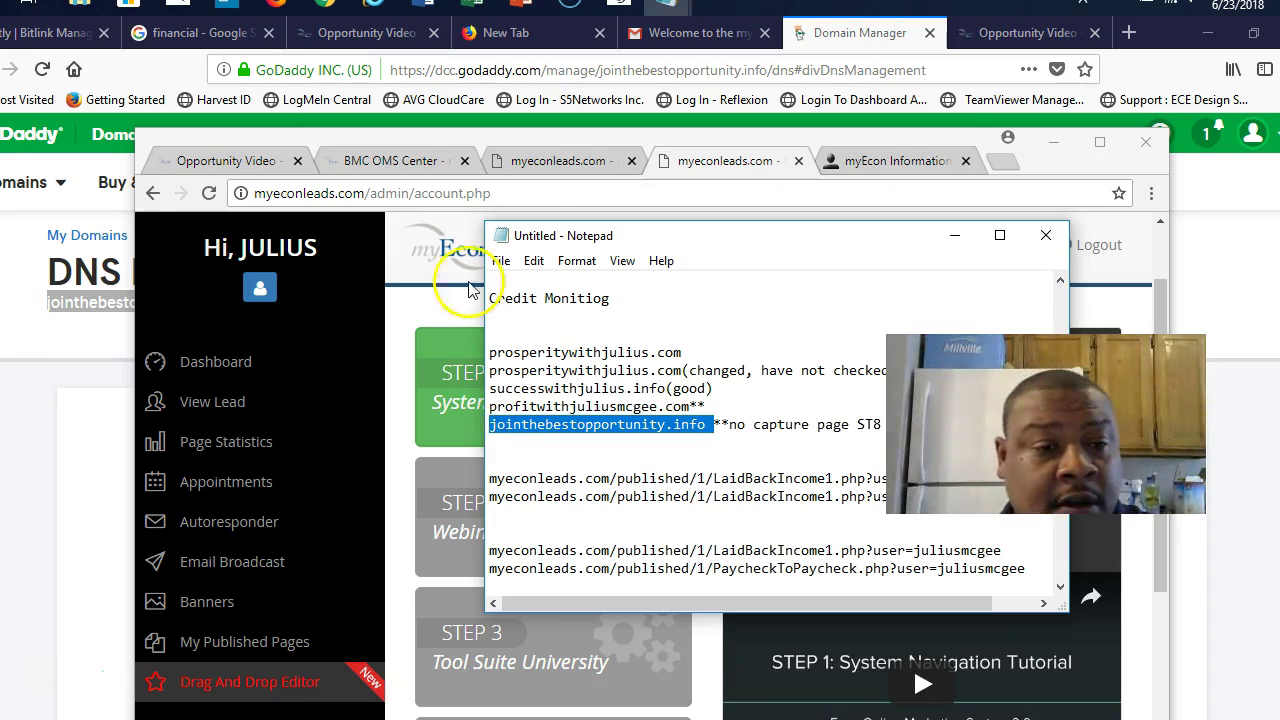
{"action": "left_click", "coordinate": [598, 176]}
{"action": "left_click", "coordinate": [872, 162]}
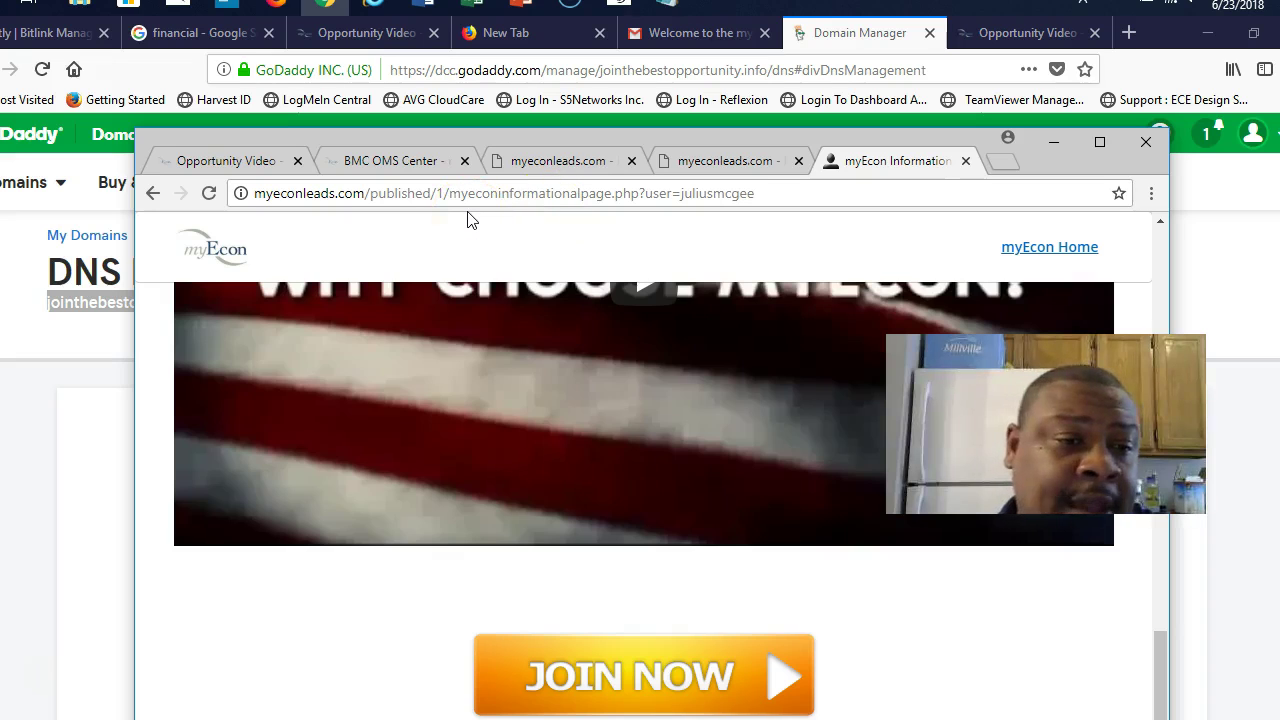
Step: Reload jointhebestopportunity.info in the Opportunity Video tab and scroll to its contact and join options
{"action": "left_click", "coordinate": [245, 163]}
{"action": "left_click_drag", "start_coordinate": [458, 194], "coordinate": [171, 197]}
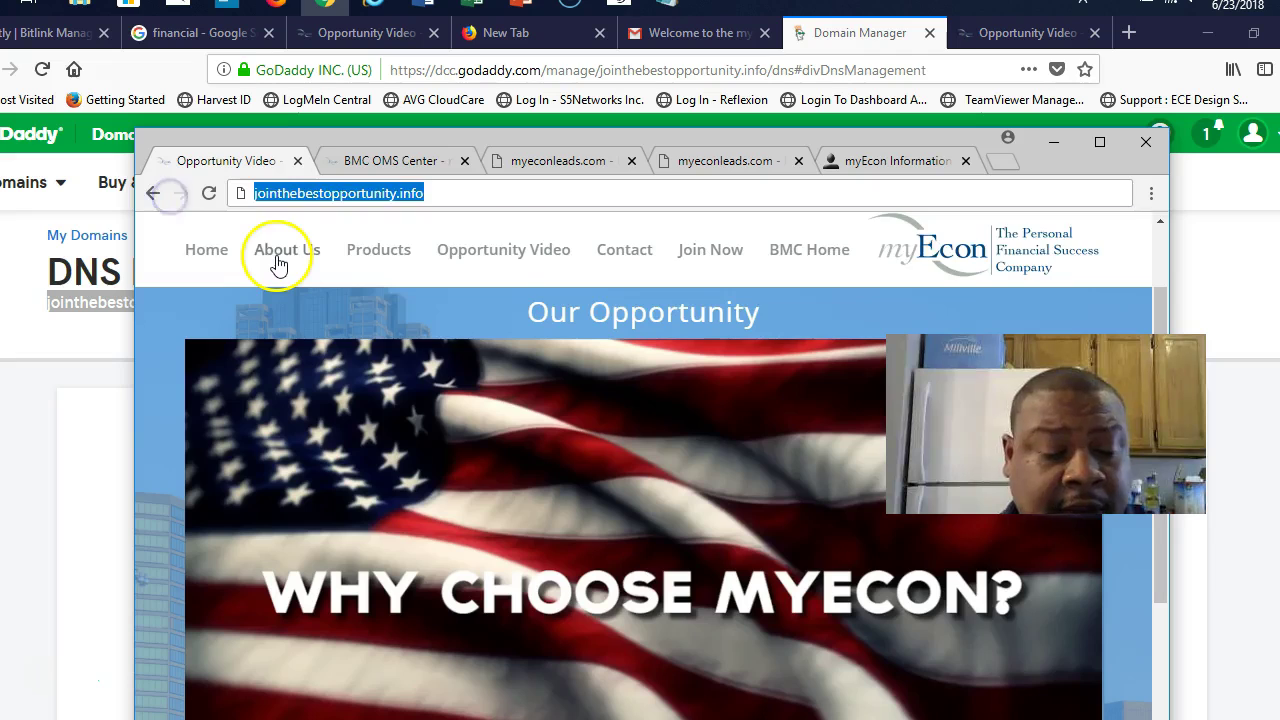
{"action": "key", "text": "ctrl+v"}
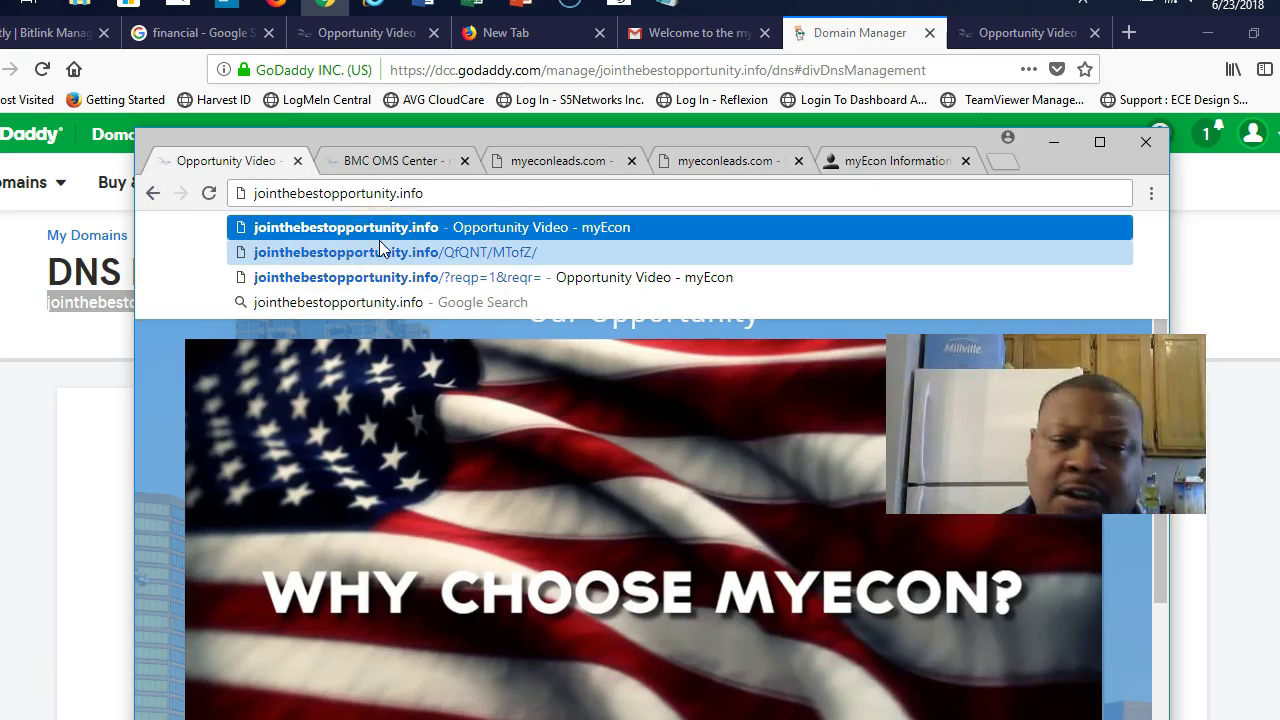
{"action": "key", "text": "Return"}
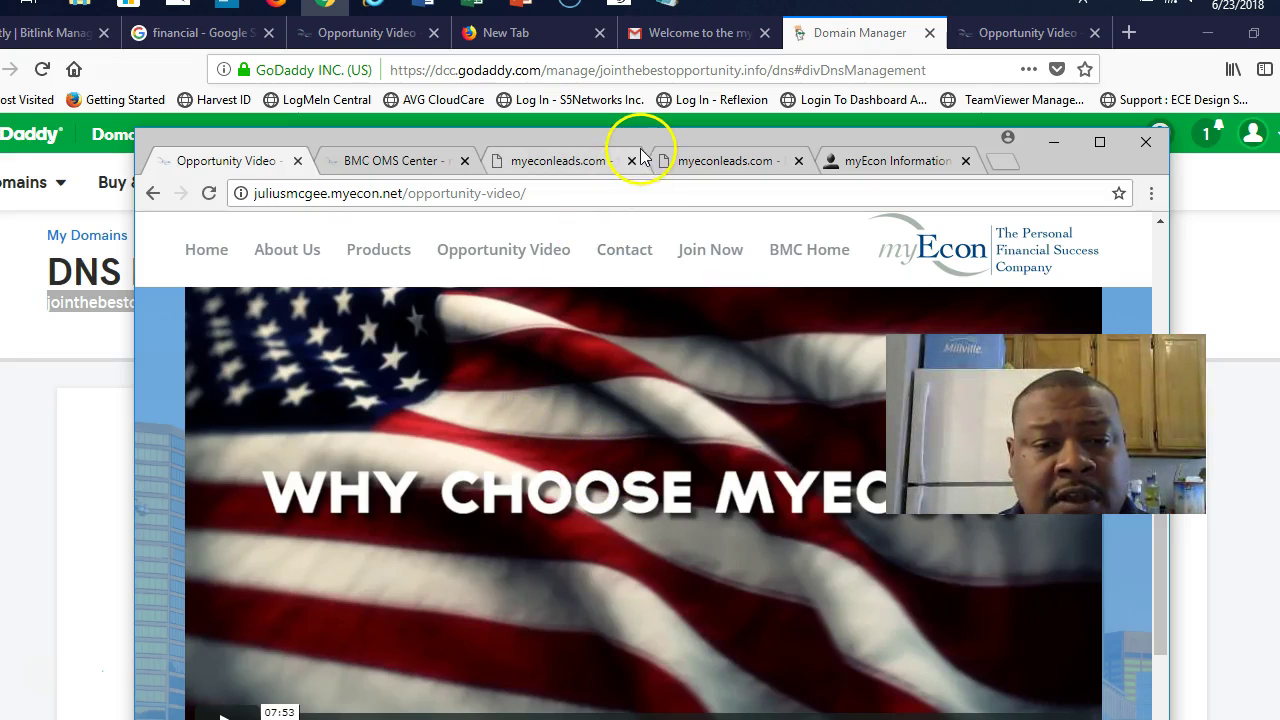
{"action": "left_click_drag", "start_coordinate": [641, 150], "coordinate": [647, 82]}
{"action": "scroll", "coordinate": [575, 336], "scroll_direction": "down", "scroll_amount": 5}
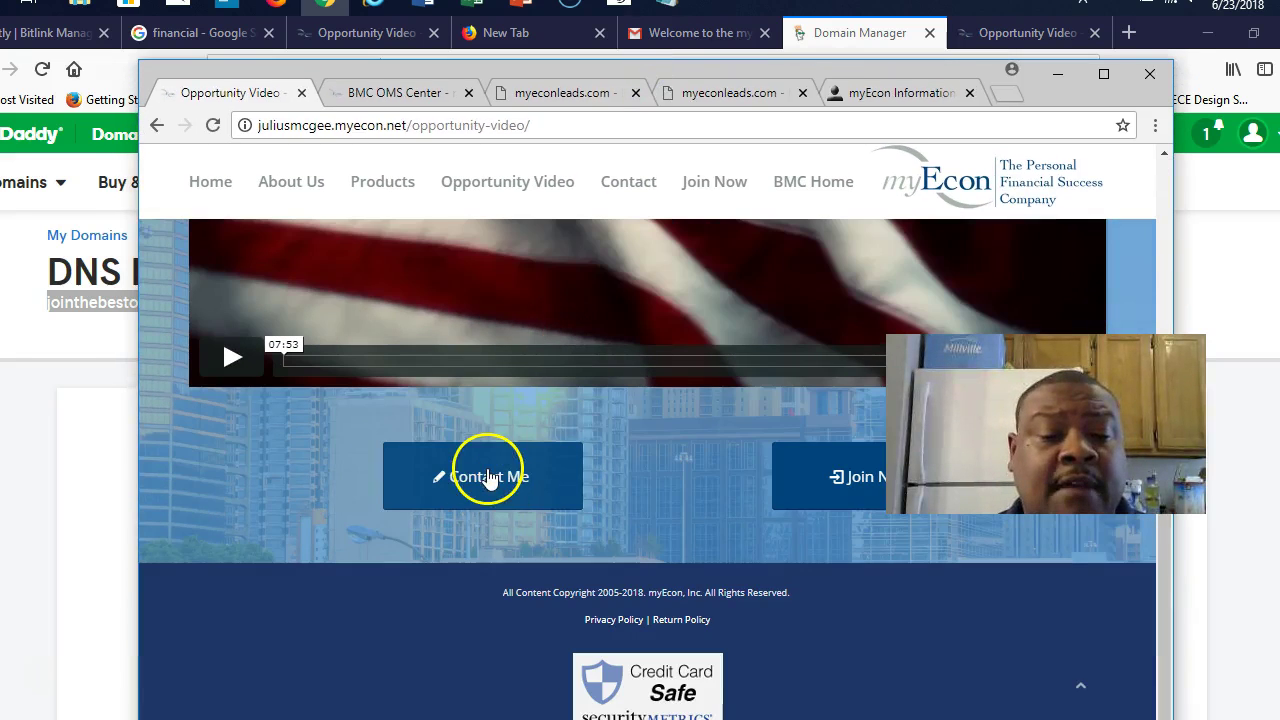